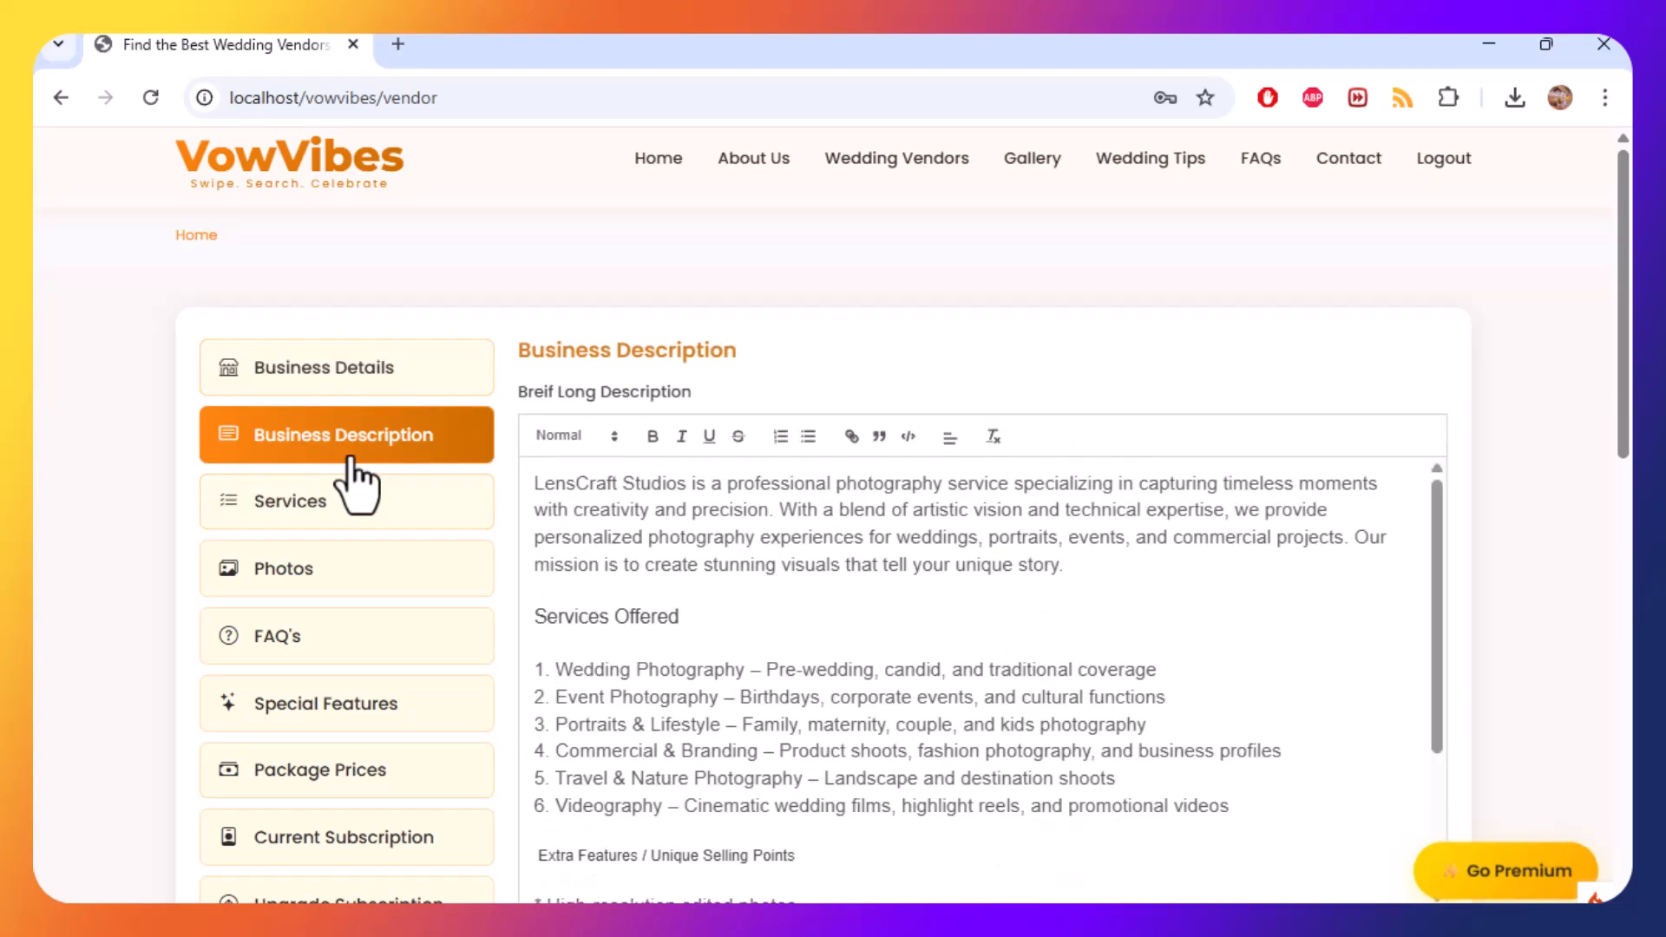
# Check the vendor category in Business Details and return to the Services section.
pyautogui.click(392, 521)
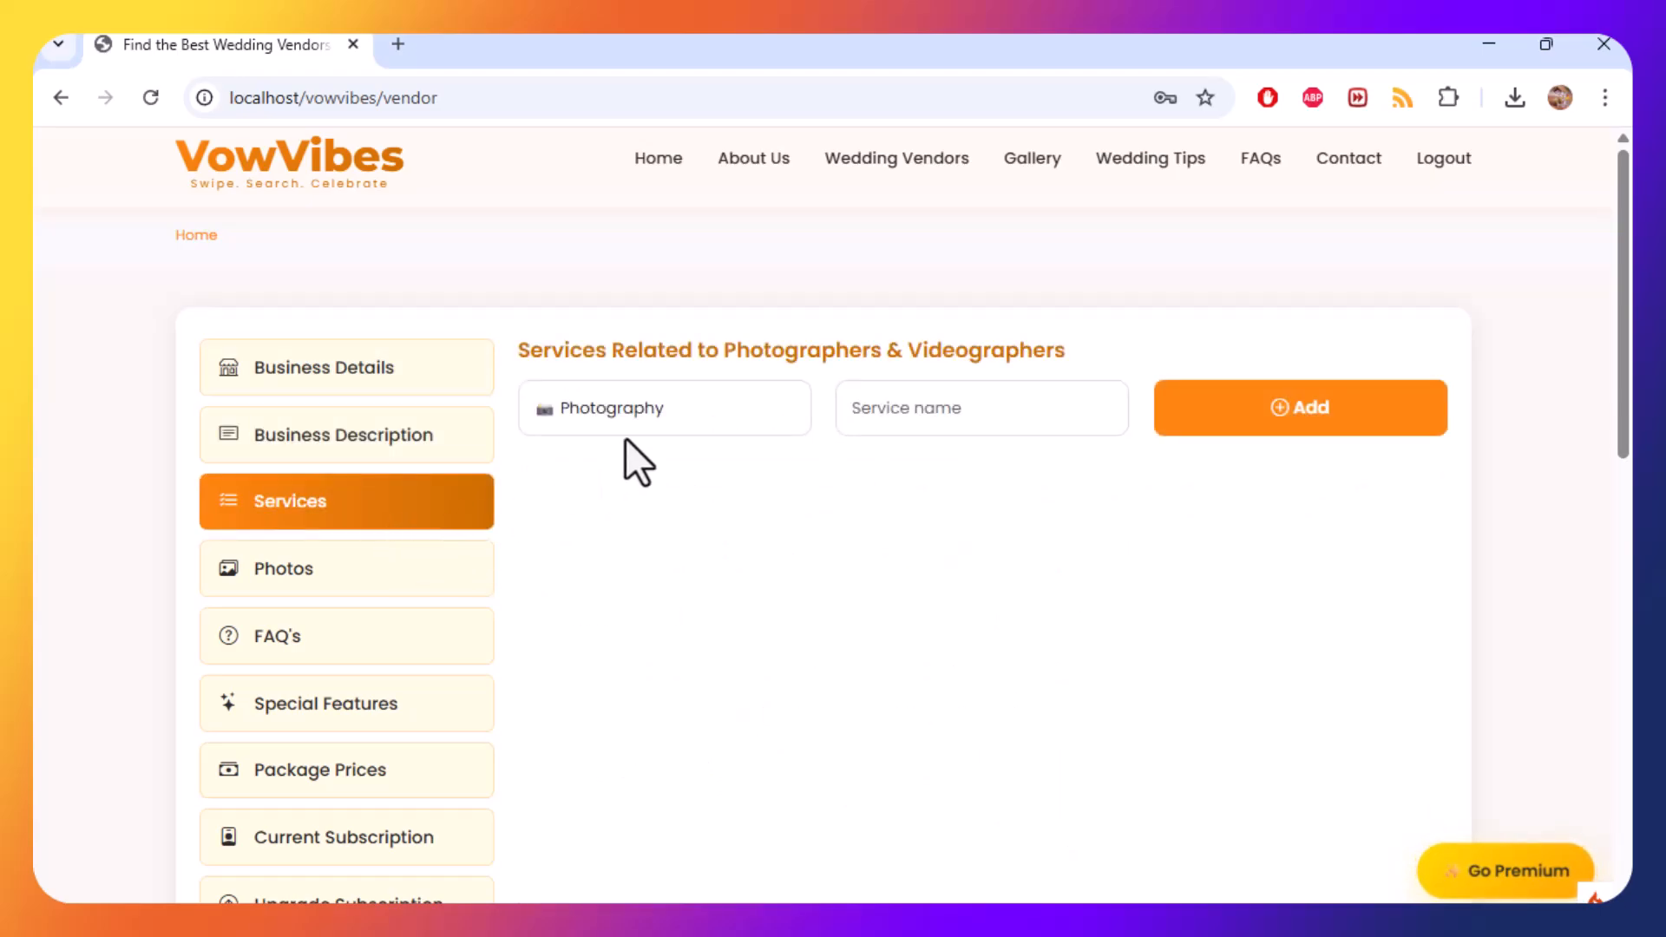
pyautogui.click(458, 371)
pyautogui.scroll(-4, 748, 510)
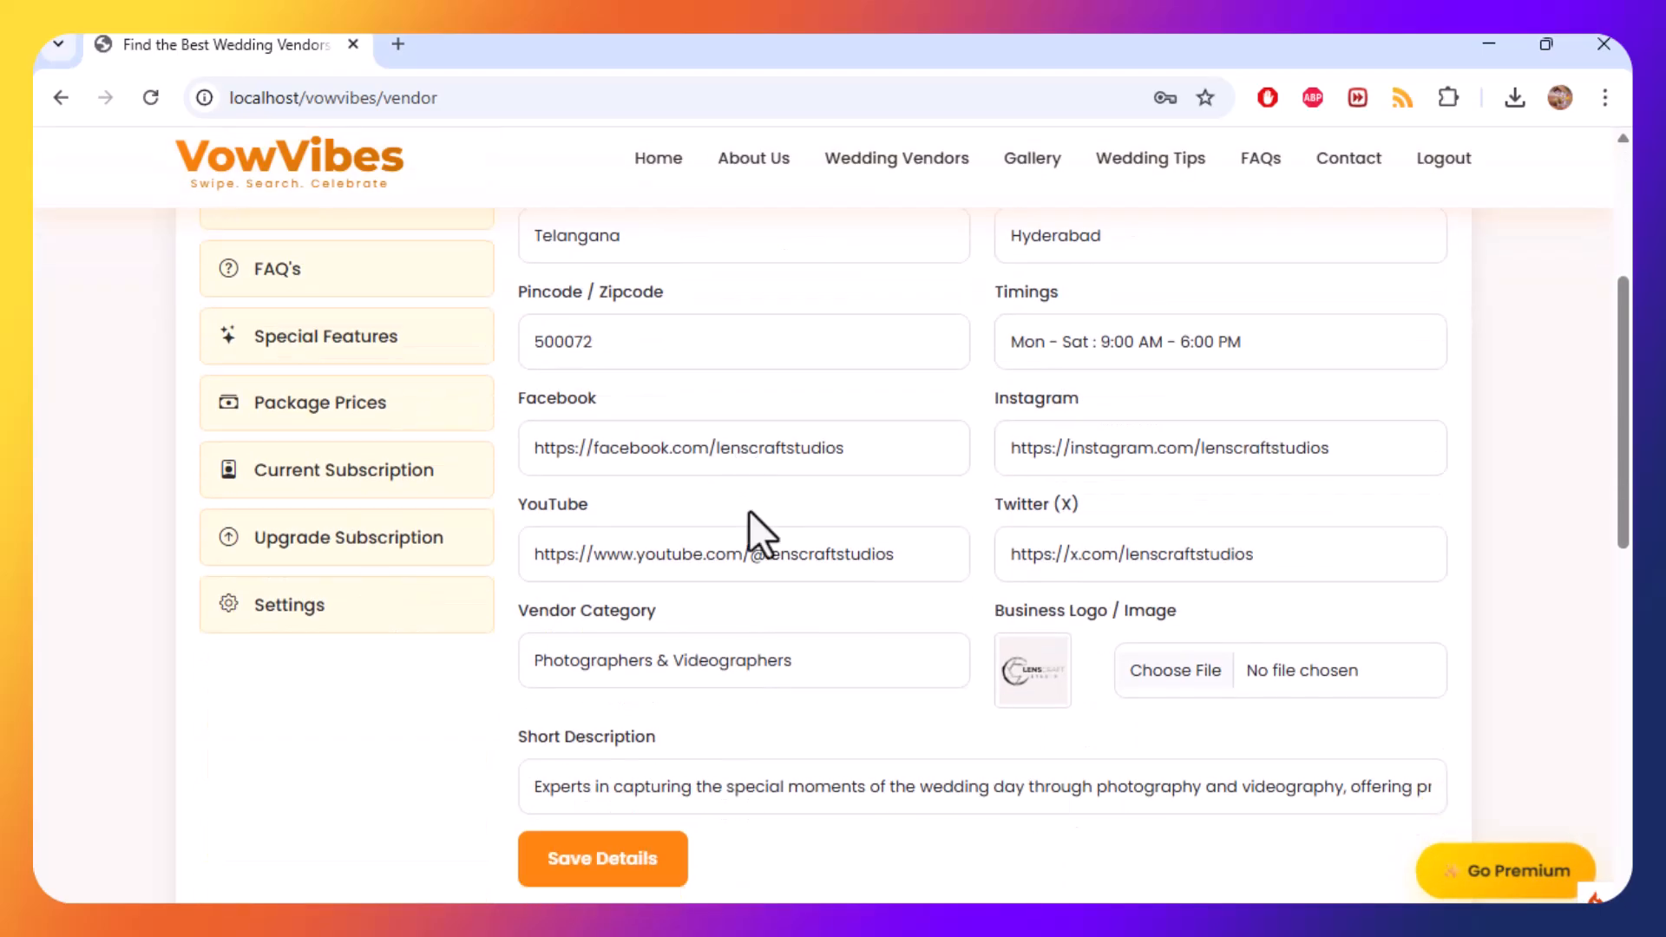
pyautogui.click(559, 654)
pyautogui.click(542, 651)
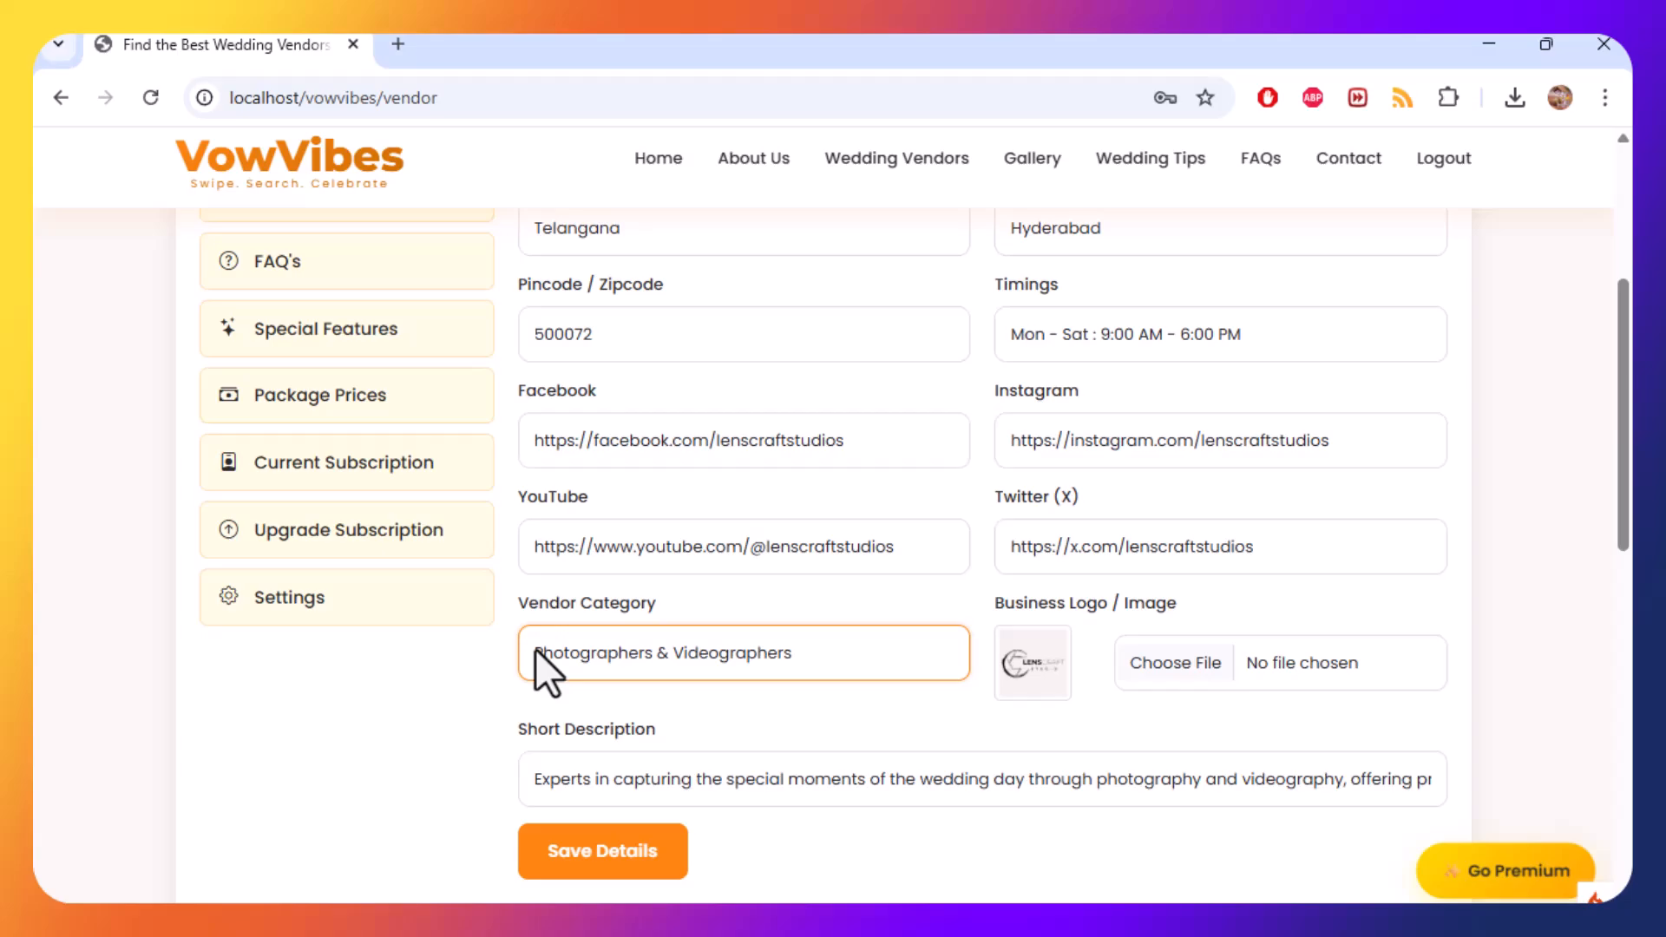
pyautogui.scroll(1, 390, 347)
pyautogui.click(389, 325)
pyautogui.click(370, 260)
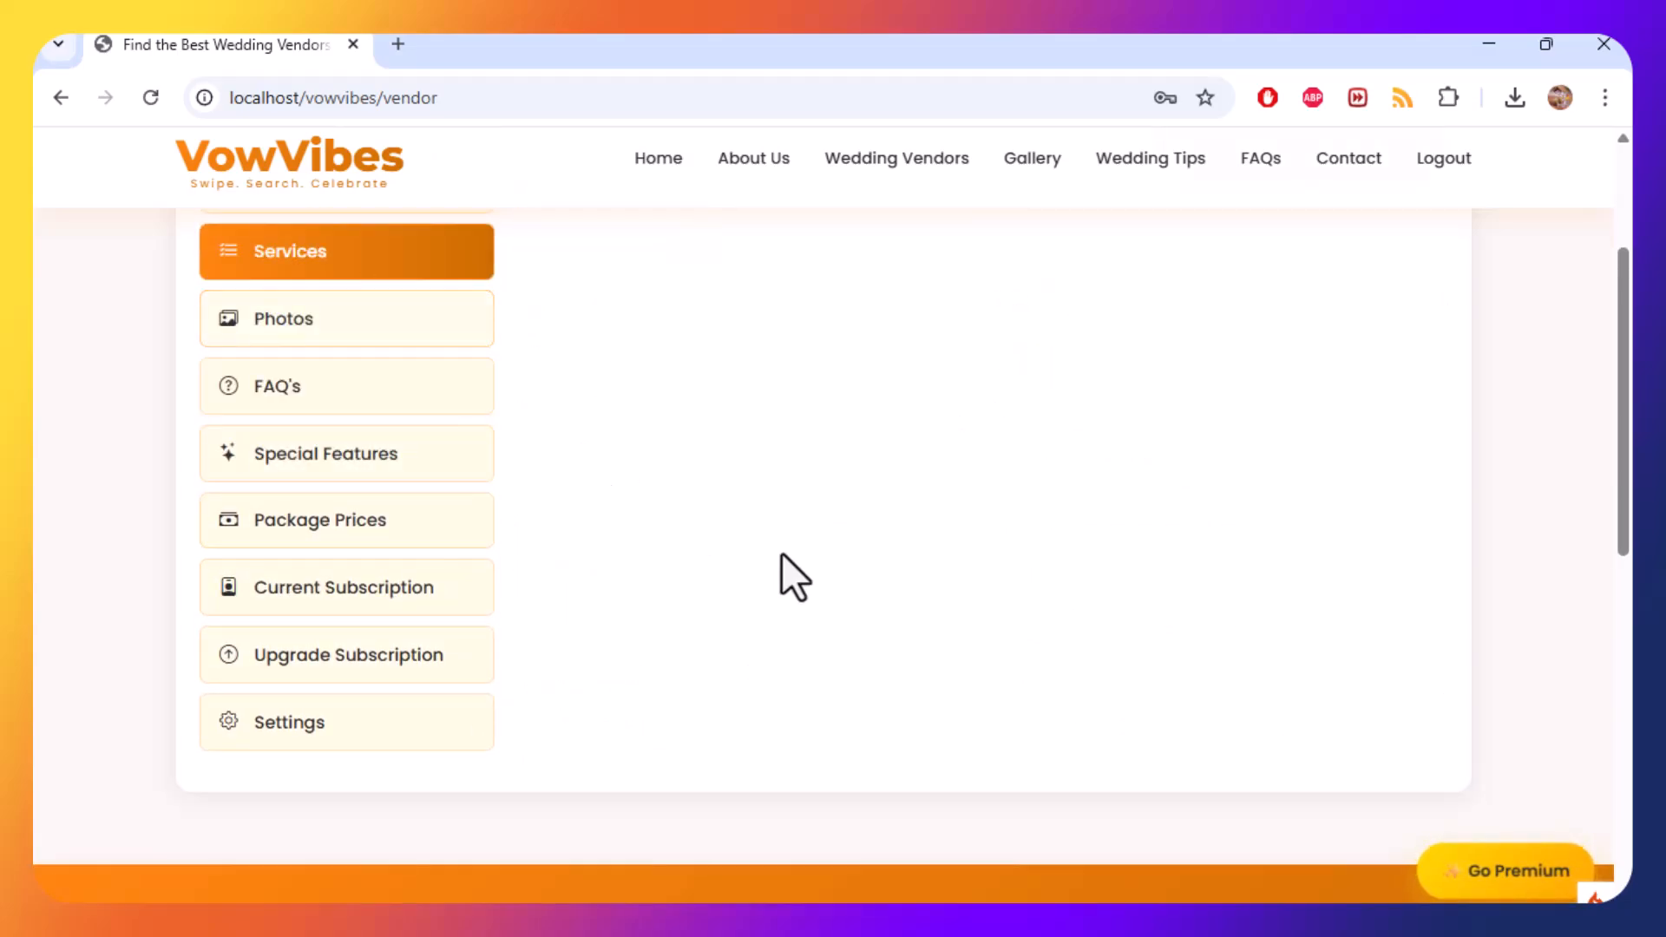
# Add a service named Photography under the Photography category.
pyautogui.click(603, 407)
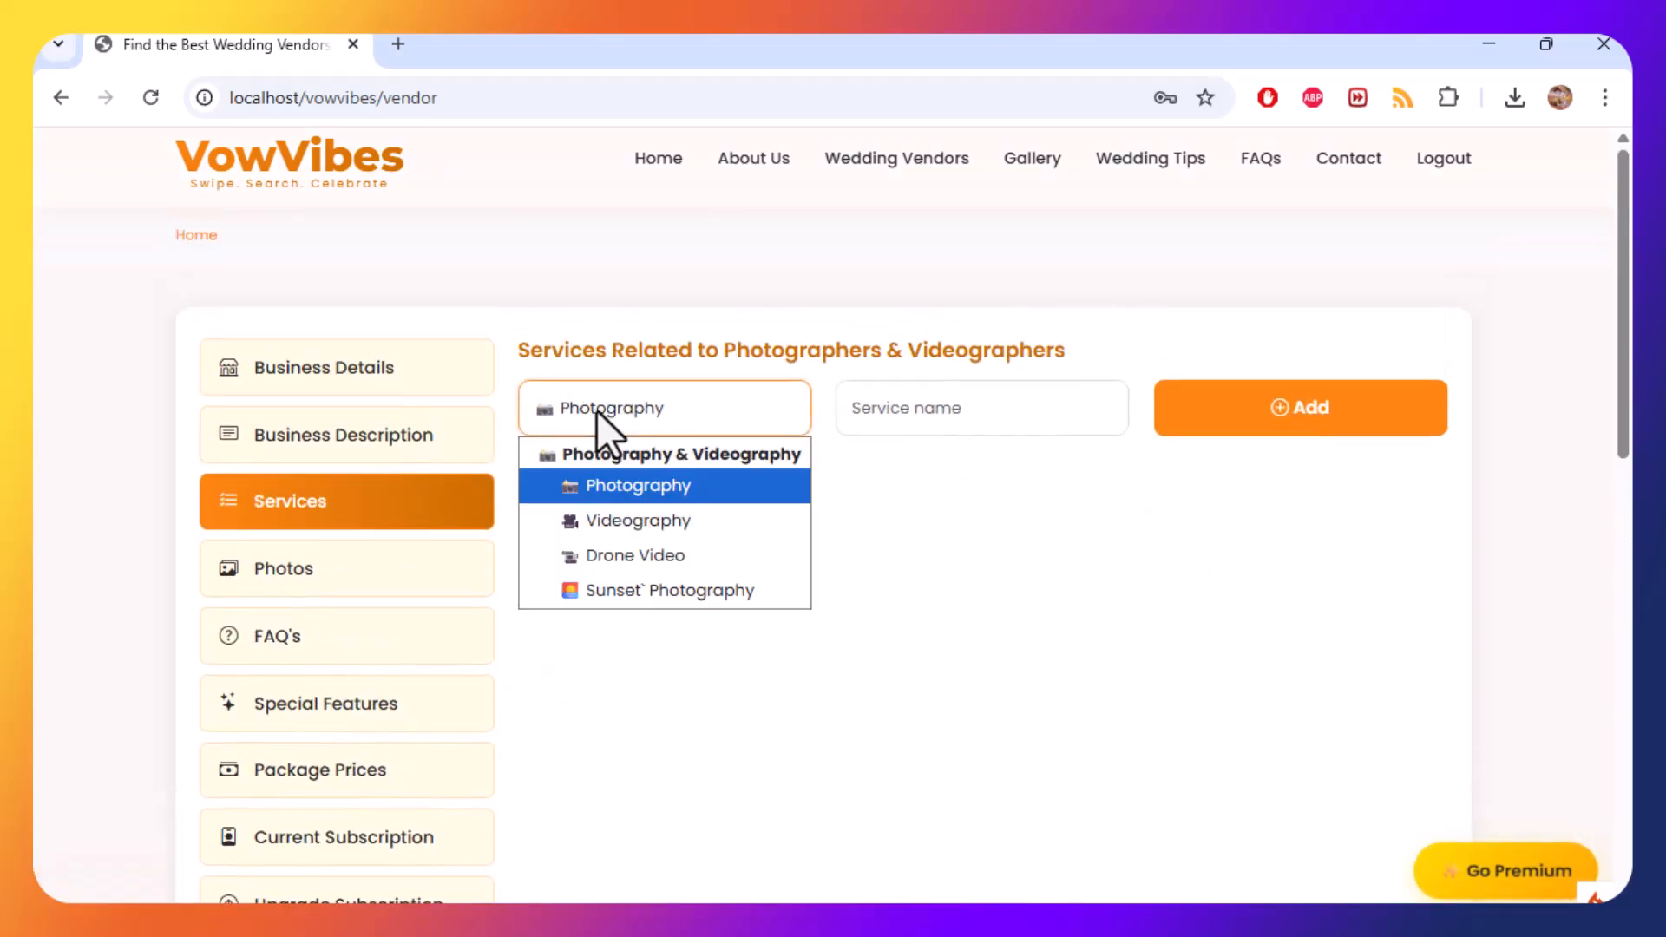
pyautogui.click(649, 491)
pyautogui.click(931, 417)
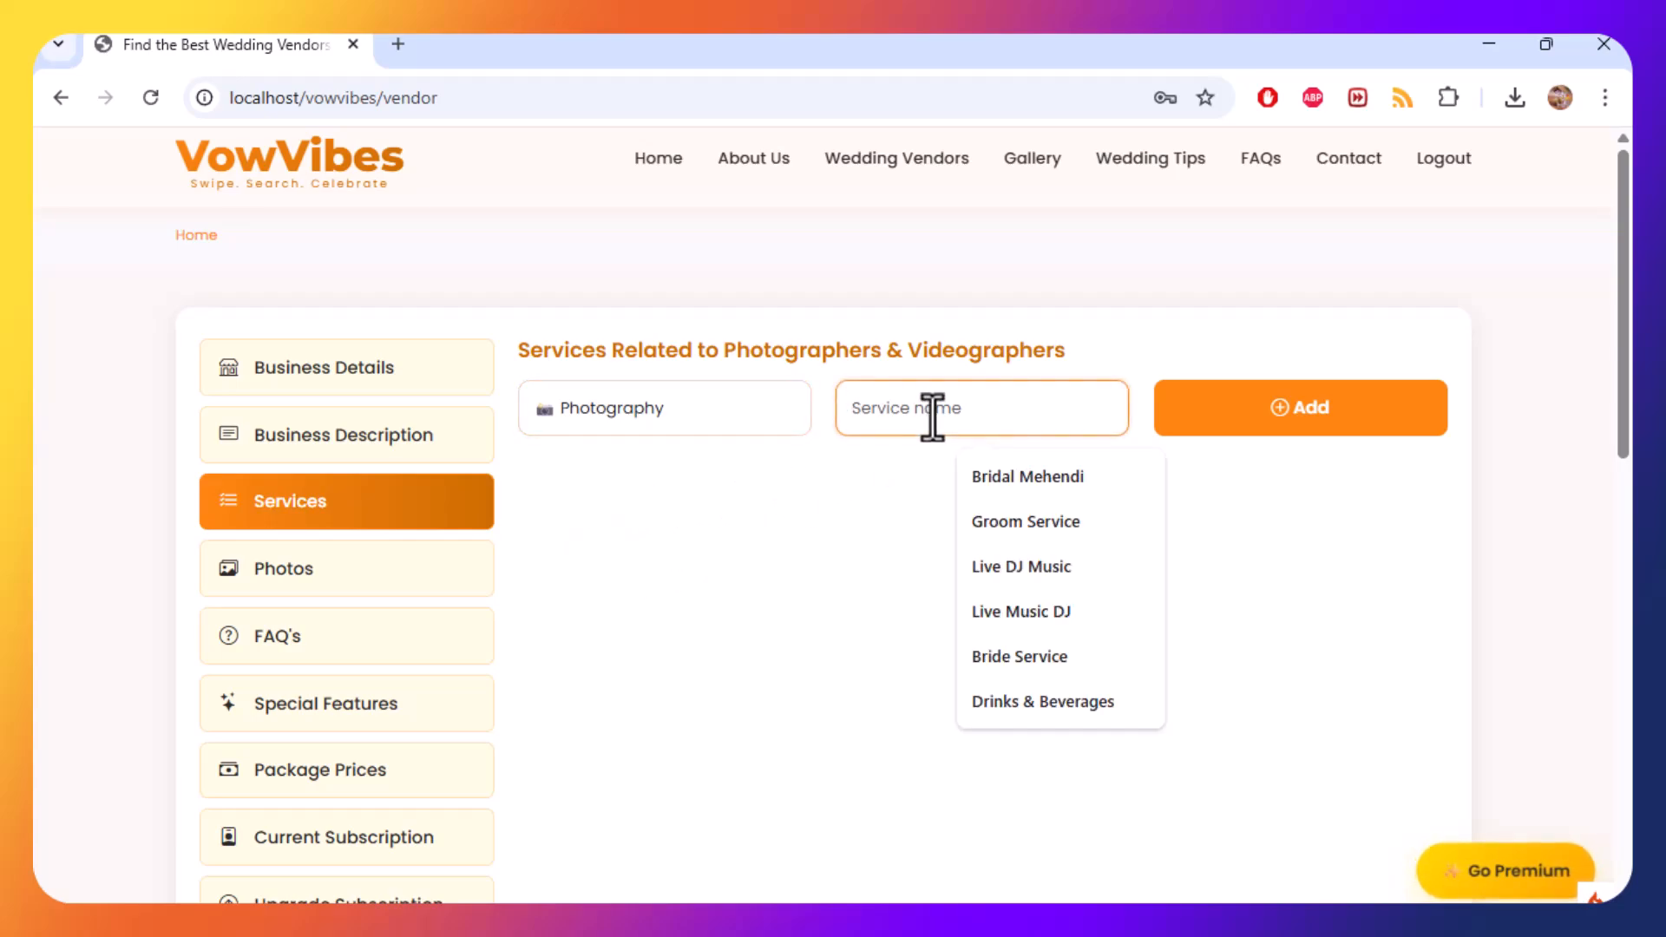
pyautogui.write('Photogr')
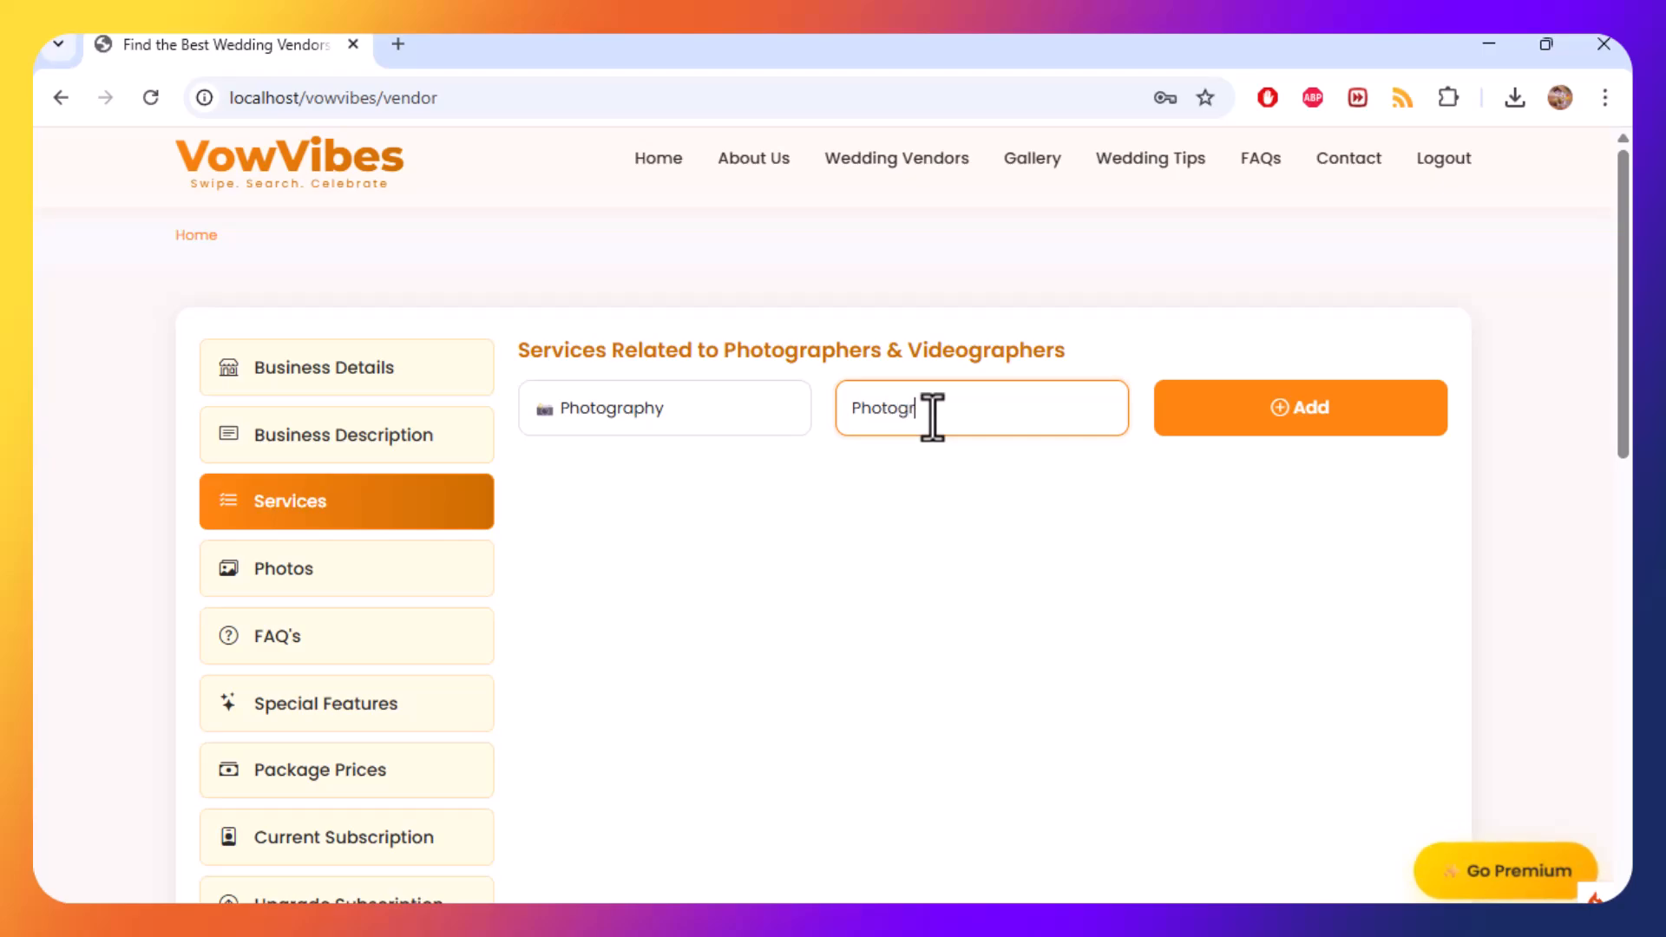
pyautogui.write('aphy')
pyautogui.doubleClick(932, 416)
pyautogui.click(1361, 427)
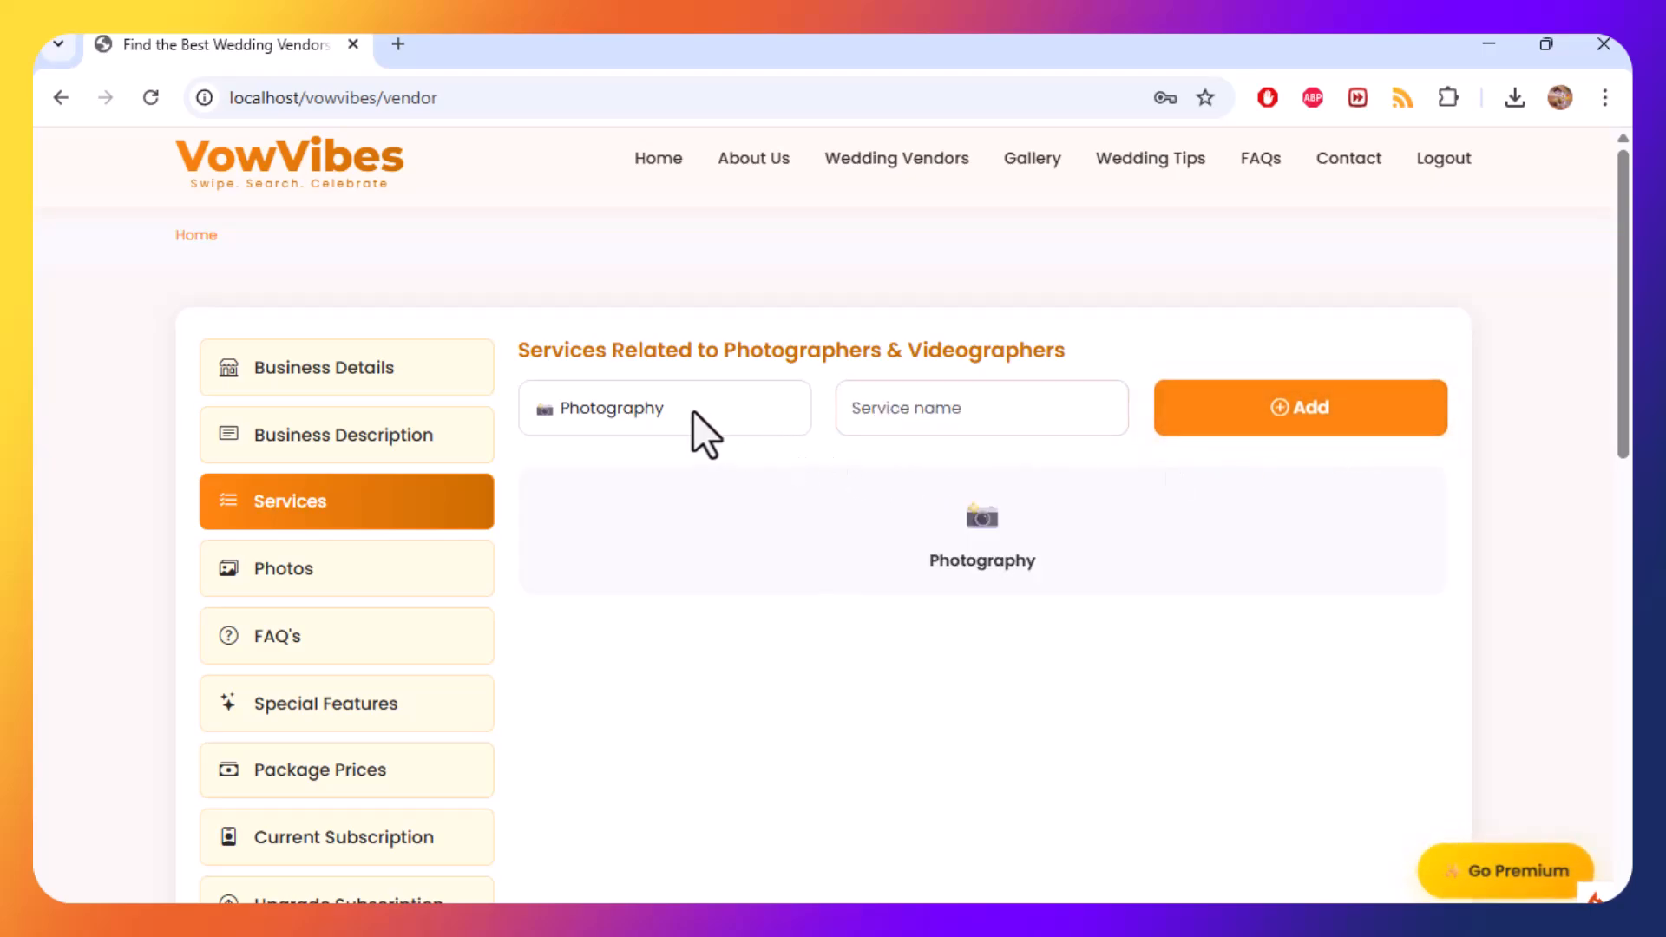
# Add a service named Videography under the Videography category.
pyautogui.click(691, 432)
pyautogui.click(669, 520)
pyautogui.click(937, 408)
pyautogui.write('Videography')
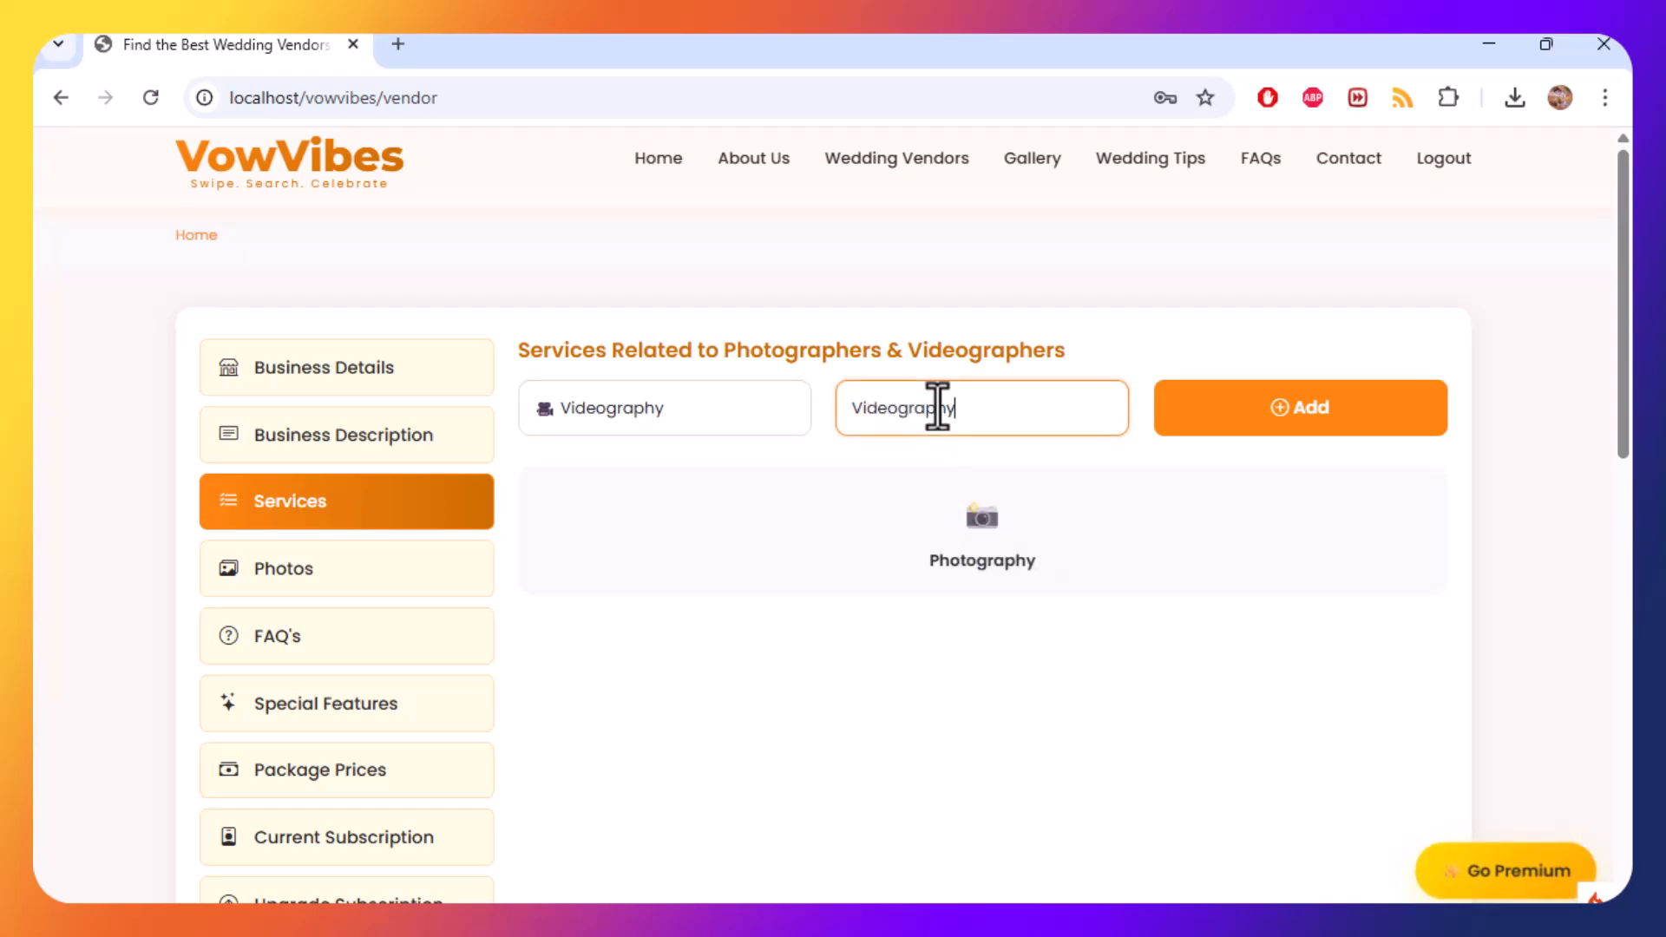
pyautogui.doubleClick(937, 408)
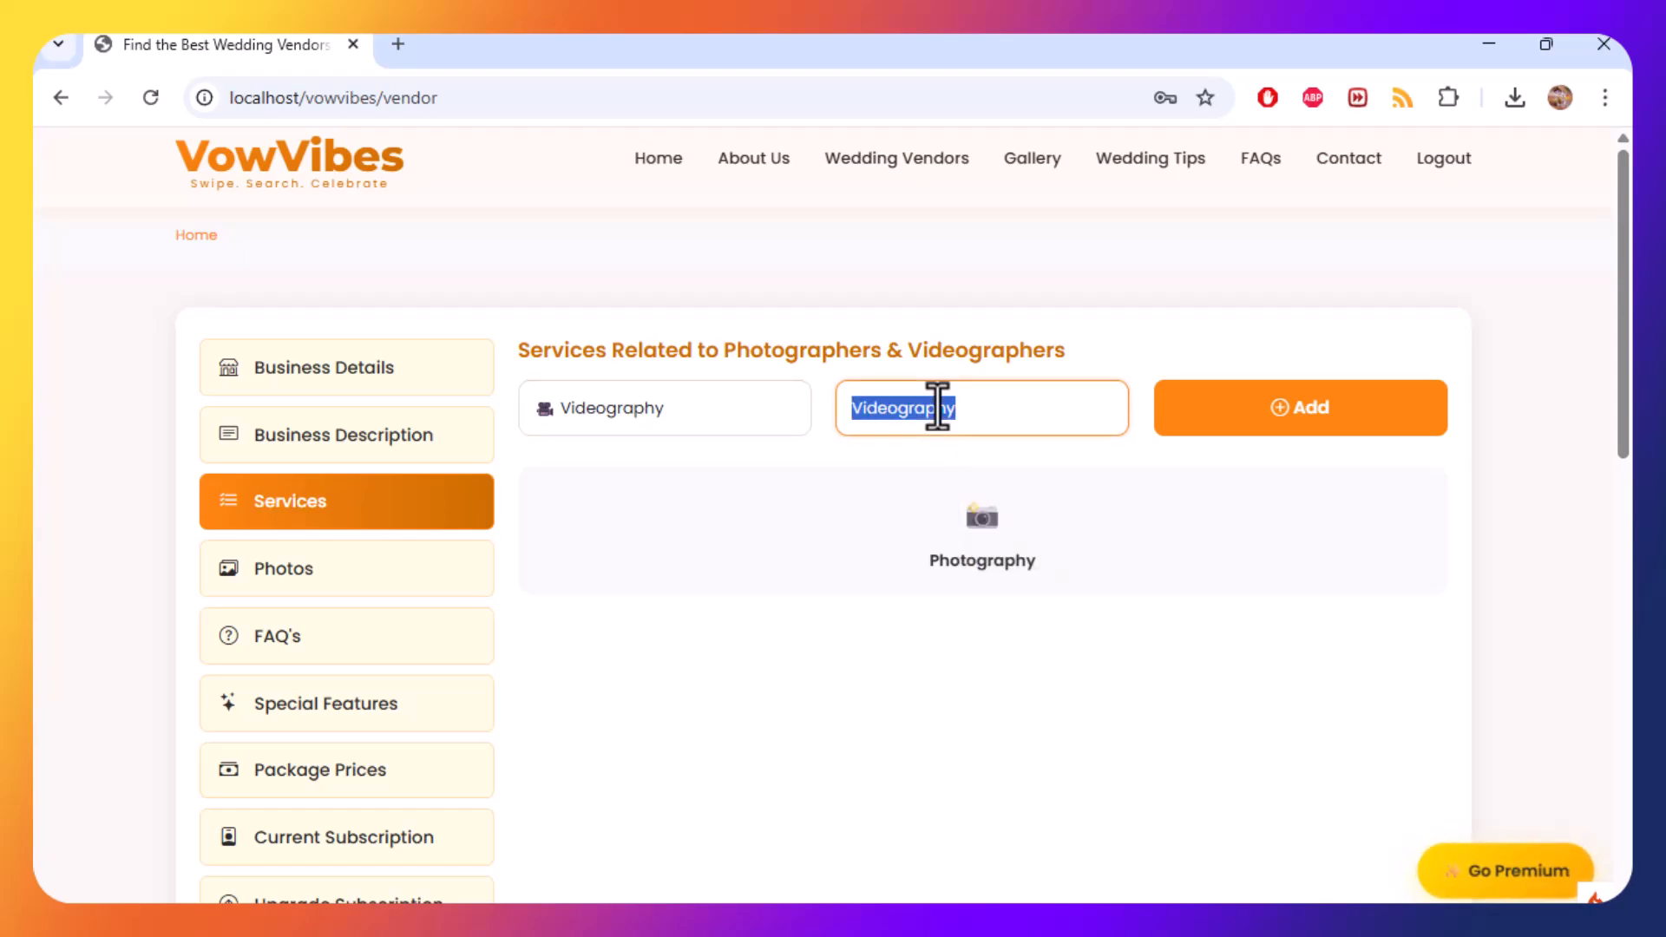
pyautogui.click(1275, 428)
# Add a service named Drone Video Shots under the Drone Video category.
pyautogui.click(662, 421)
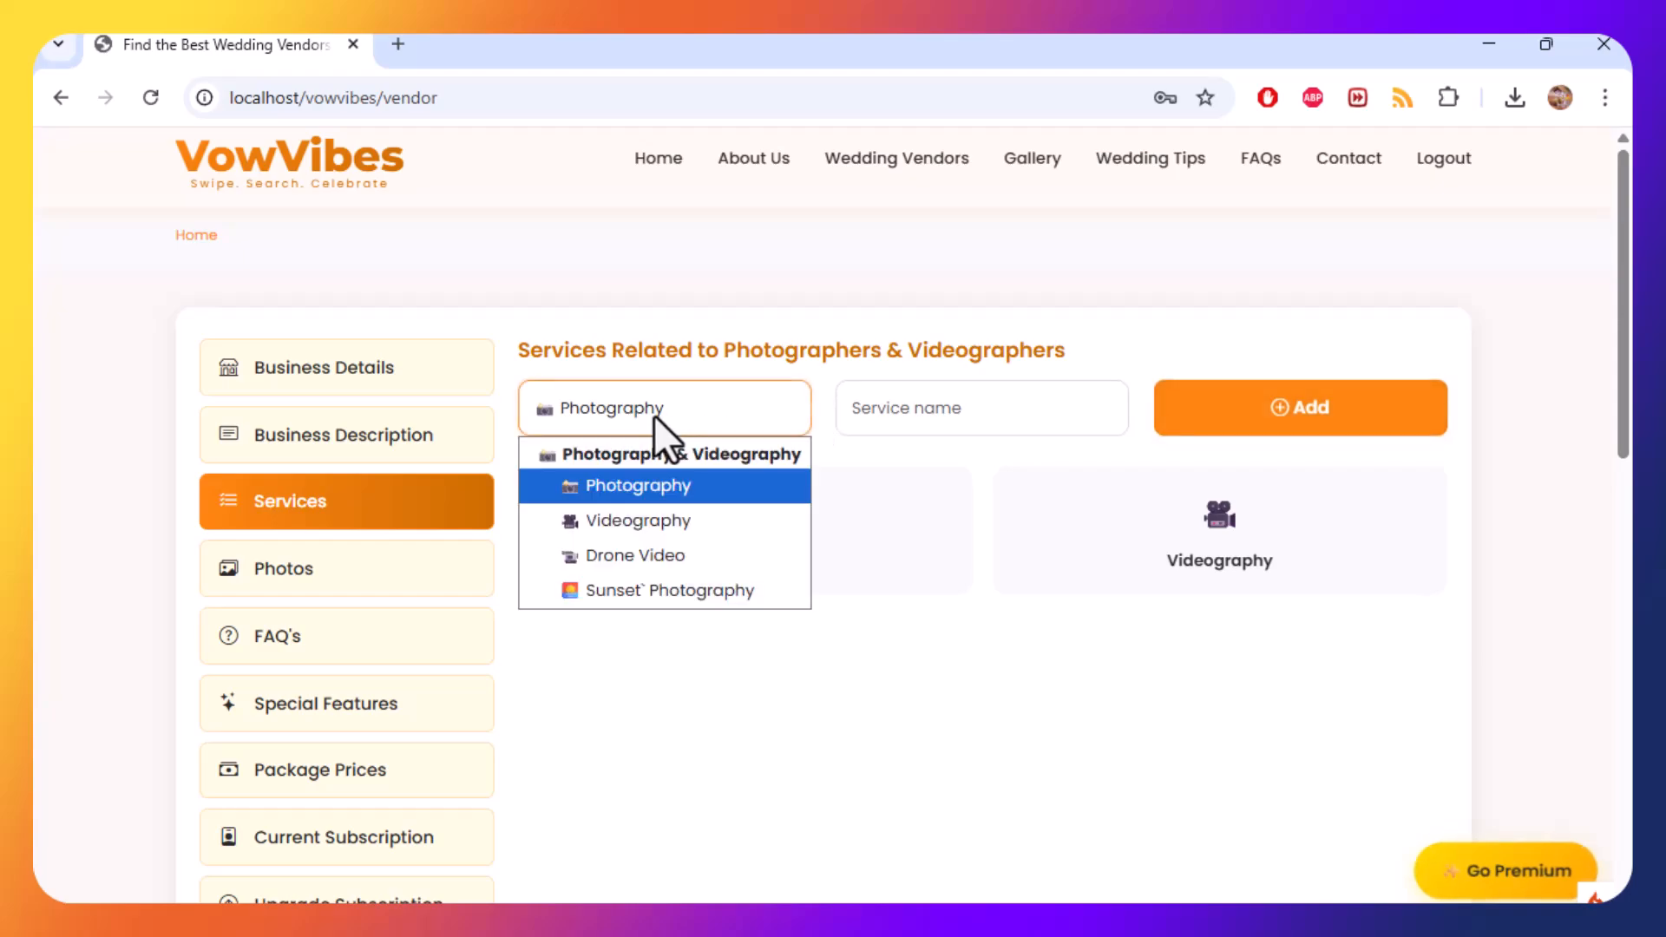
pyautogui.click(667, 557)
pyautogui.click(922, 409)
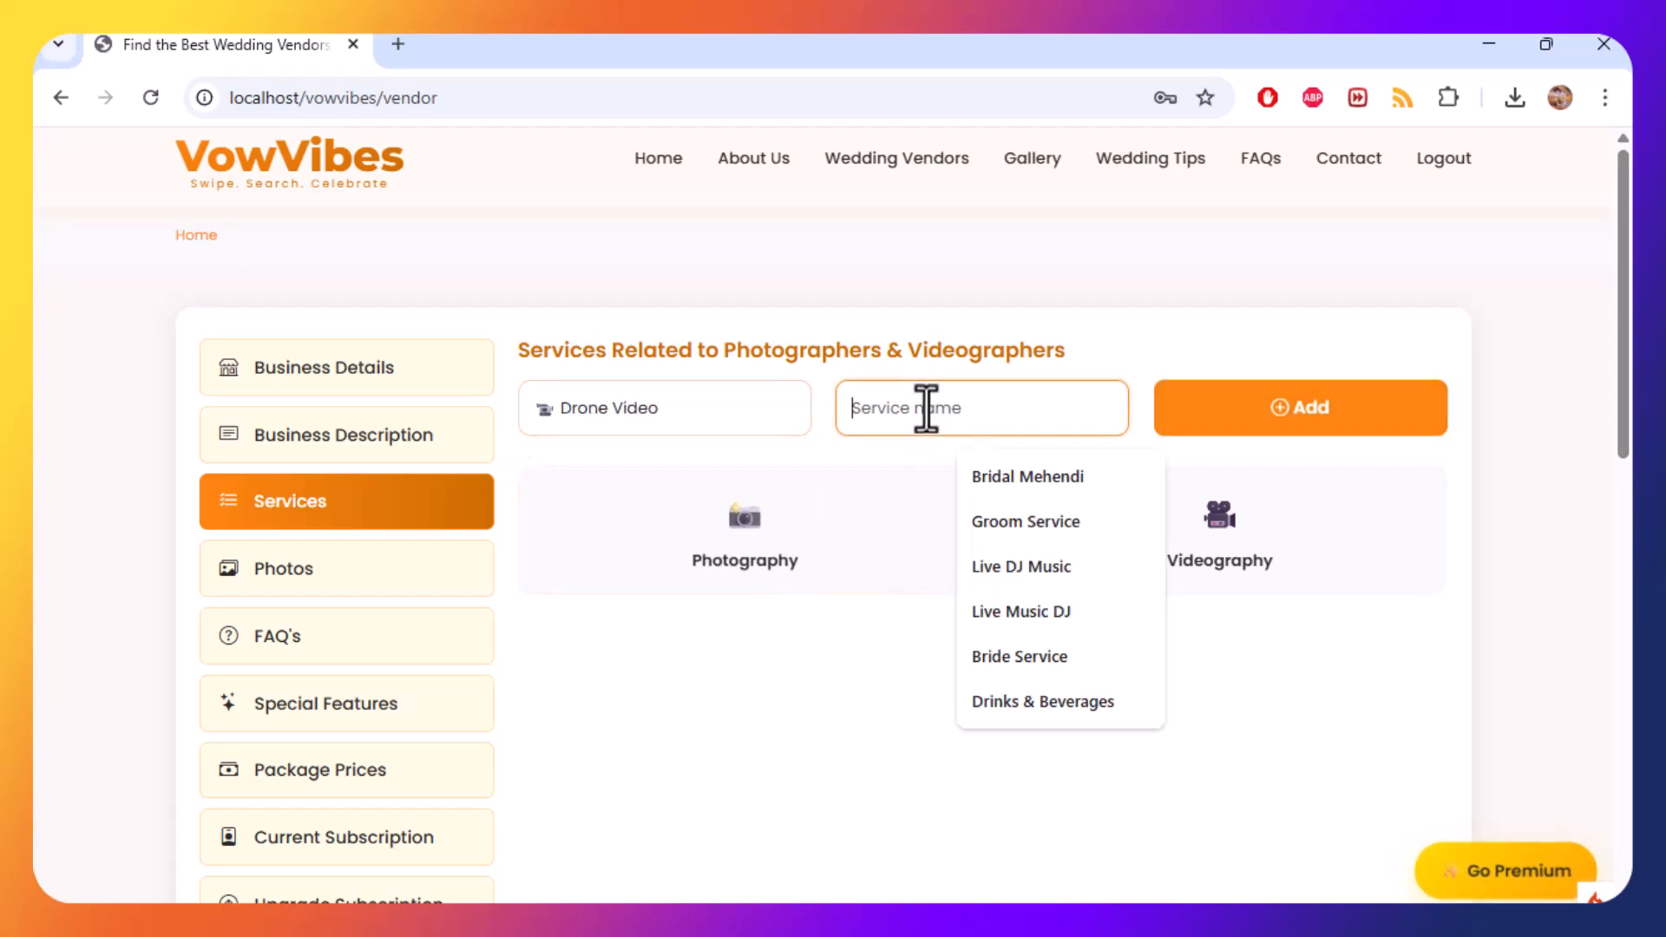
pyautogui.write('Drone Video Shots')
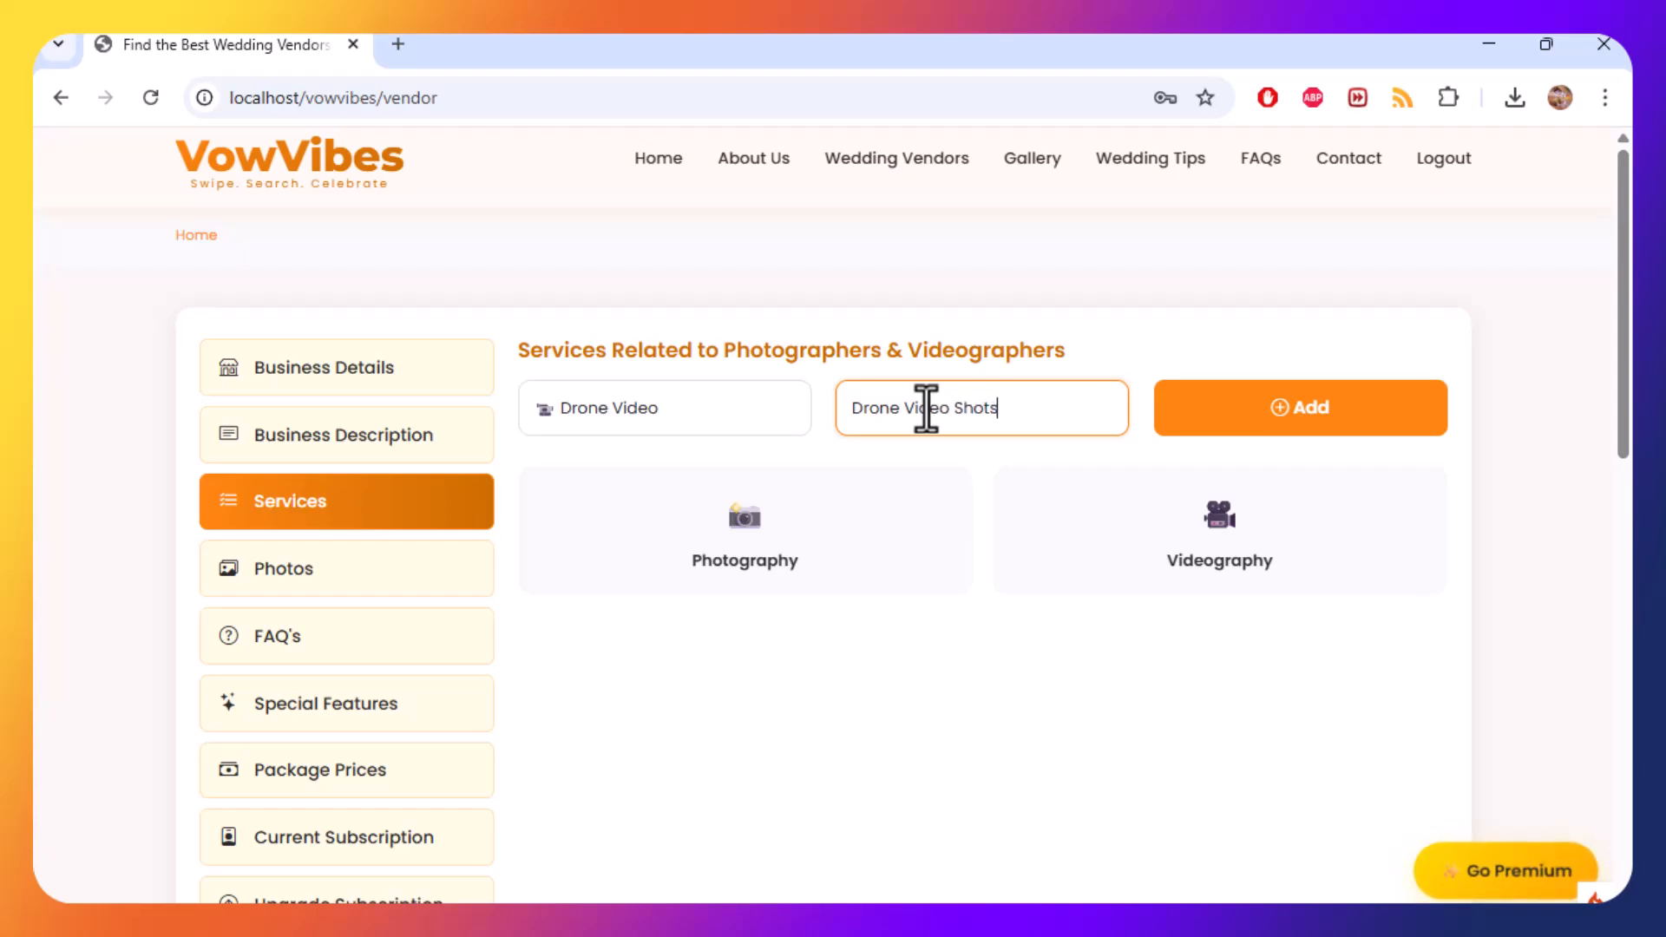
pyautogui.click(1302, 408)
# Add a service named Pre Wedding Photography under the Sunset` Photography category.
pyautogui.click(647, 417)
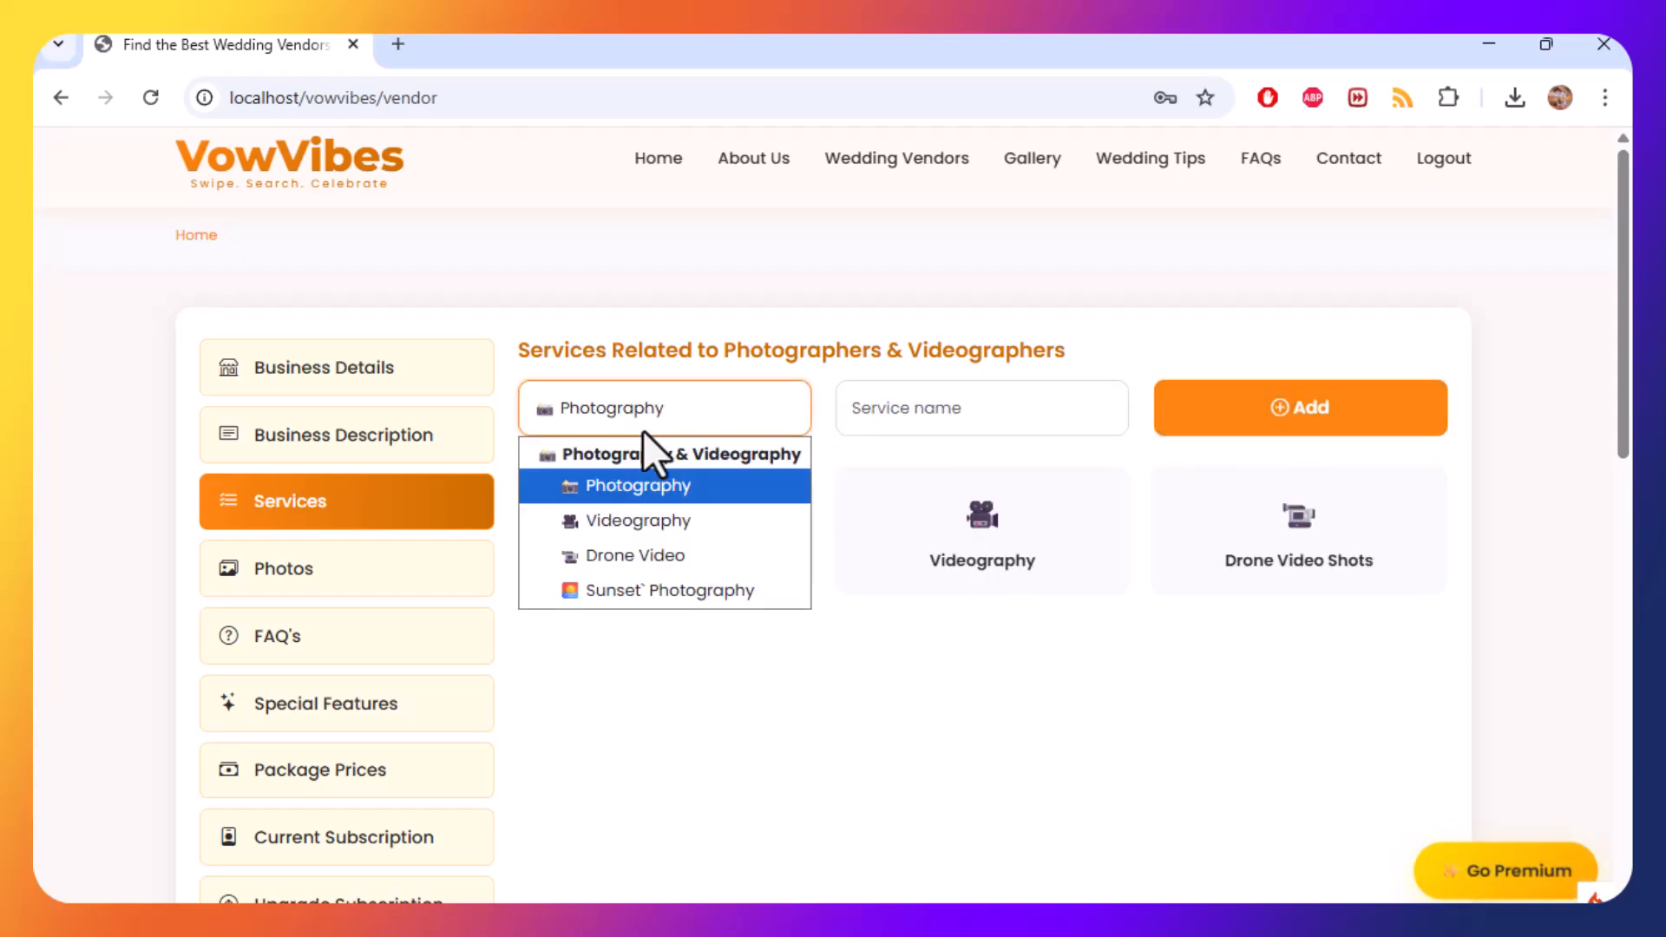
pyautogui.click(680, 596)
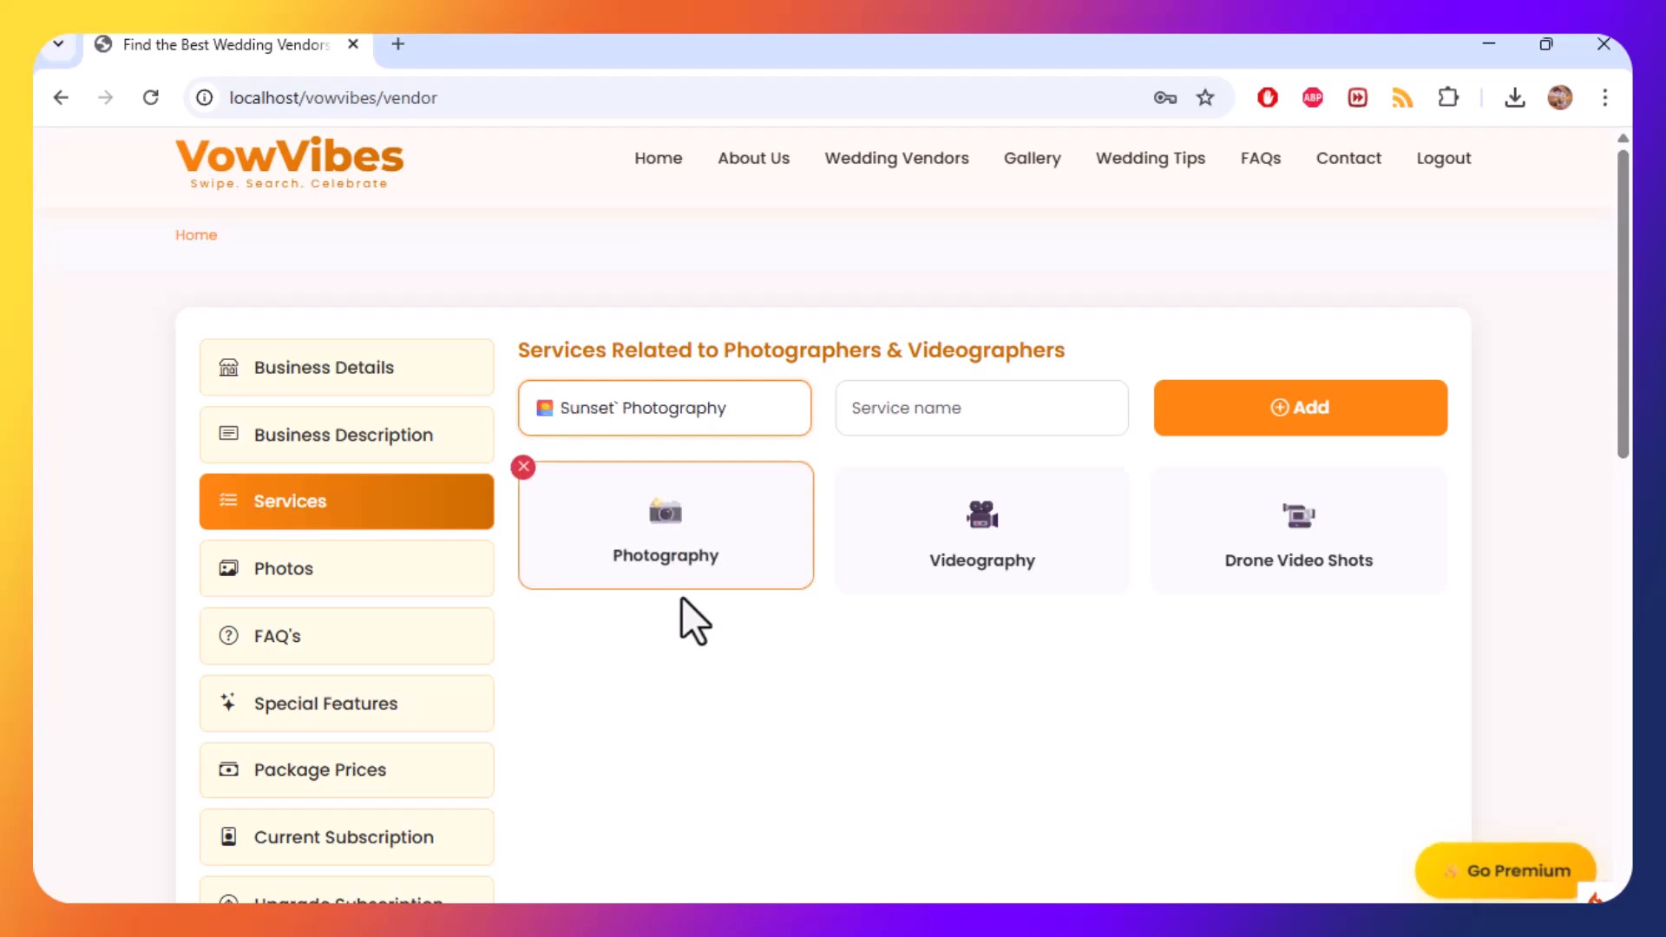
pyautogui.click(898, 408)
pyautogui.write('Pre Wedding')
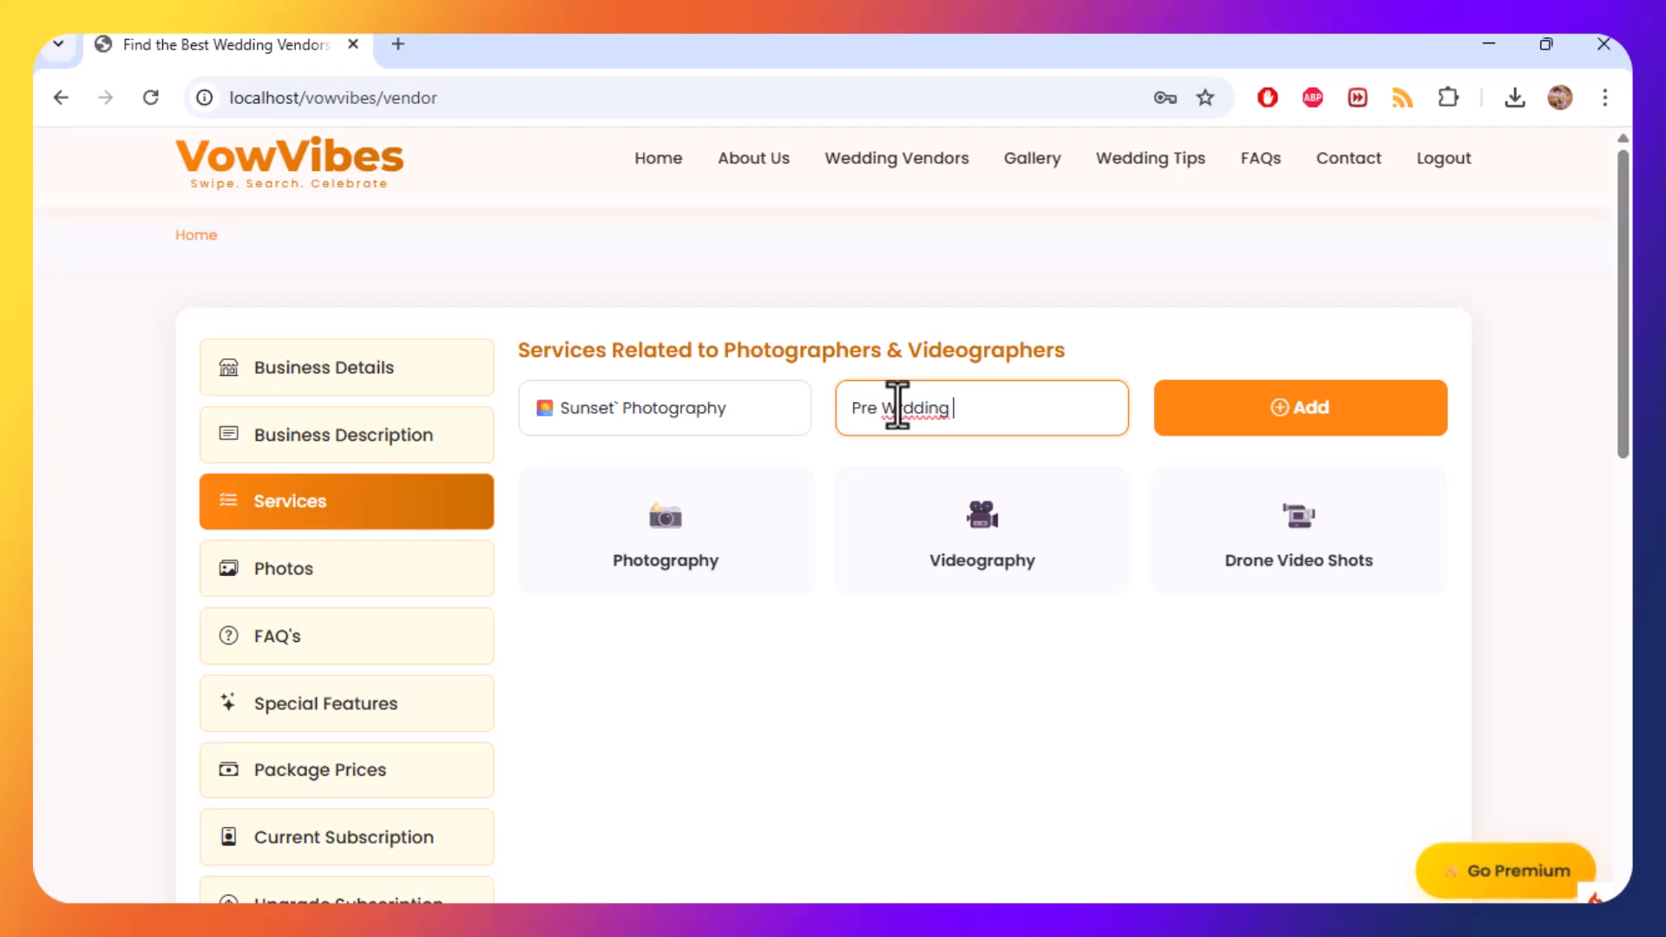
pyautogui.rightClick(898, 407)
pyautogui.click(1038, 274)
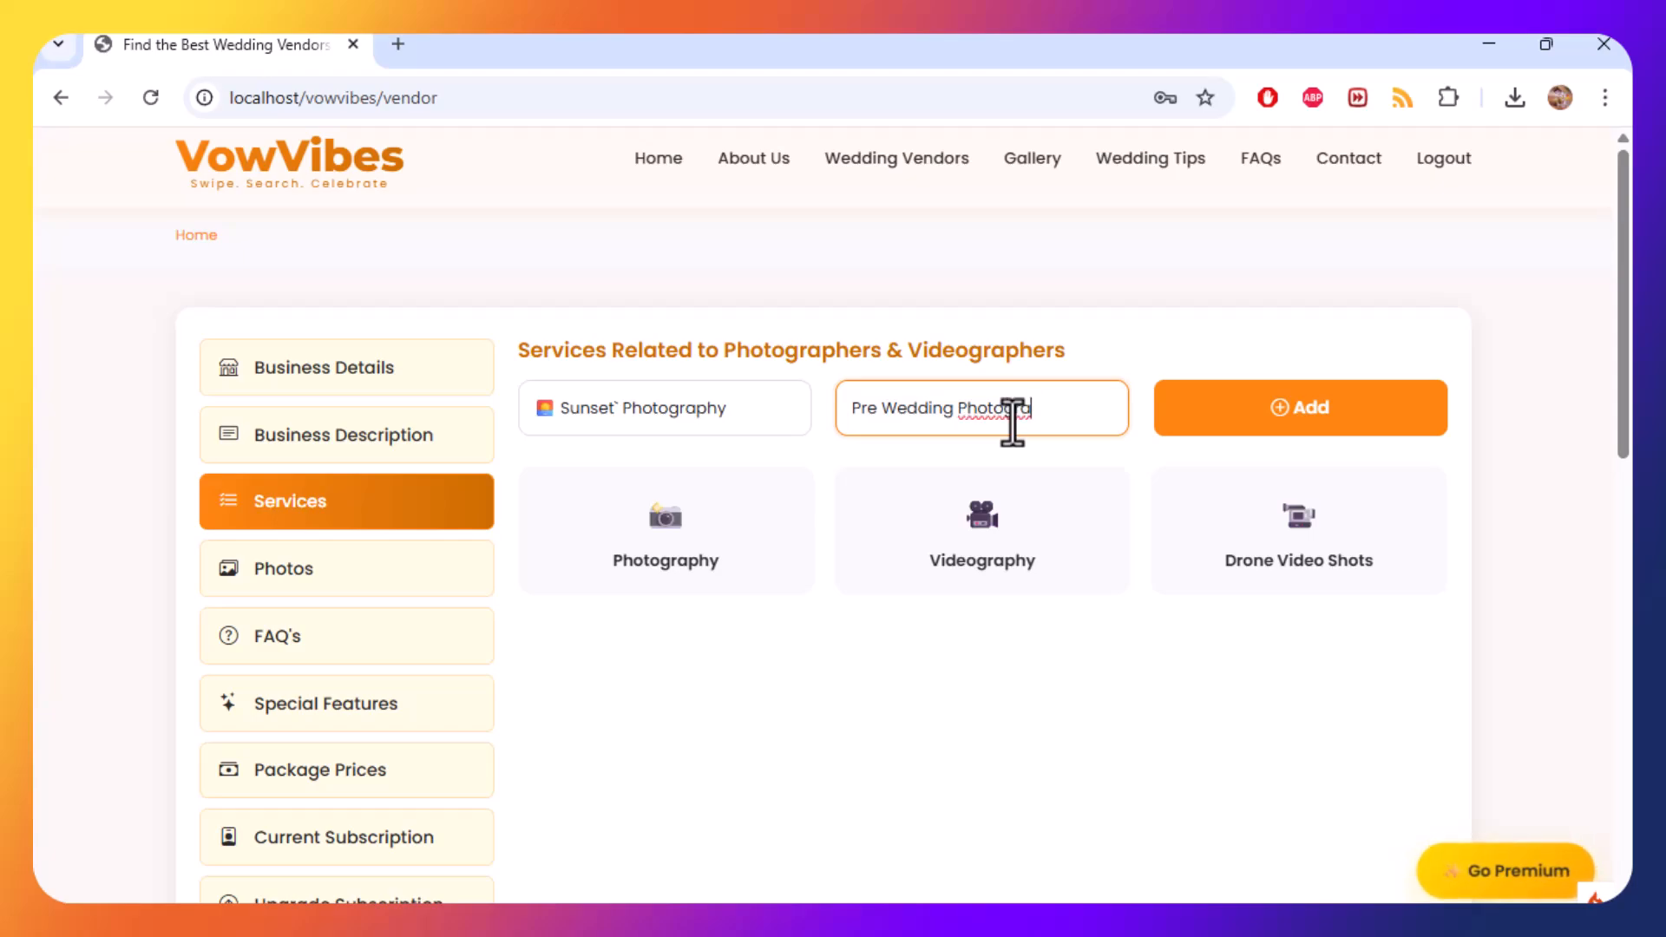
pyautogui.write('y')
pyautogui.hotkey('ctrl', 'a')
pyautogui.hotkey('ctrl', 'c')
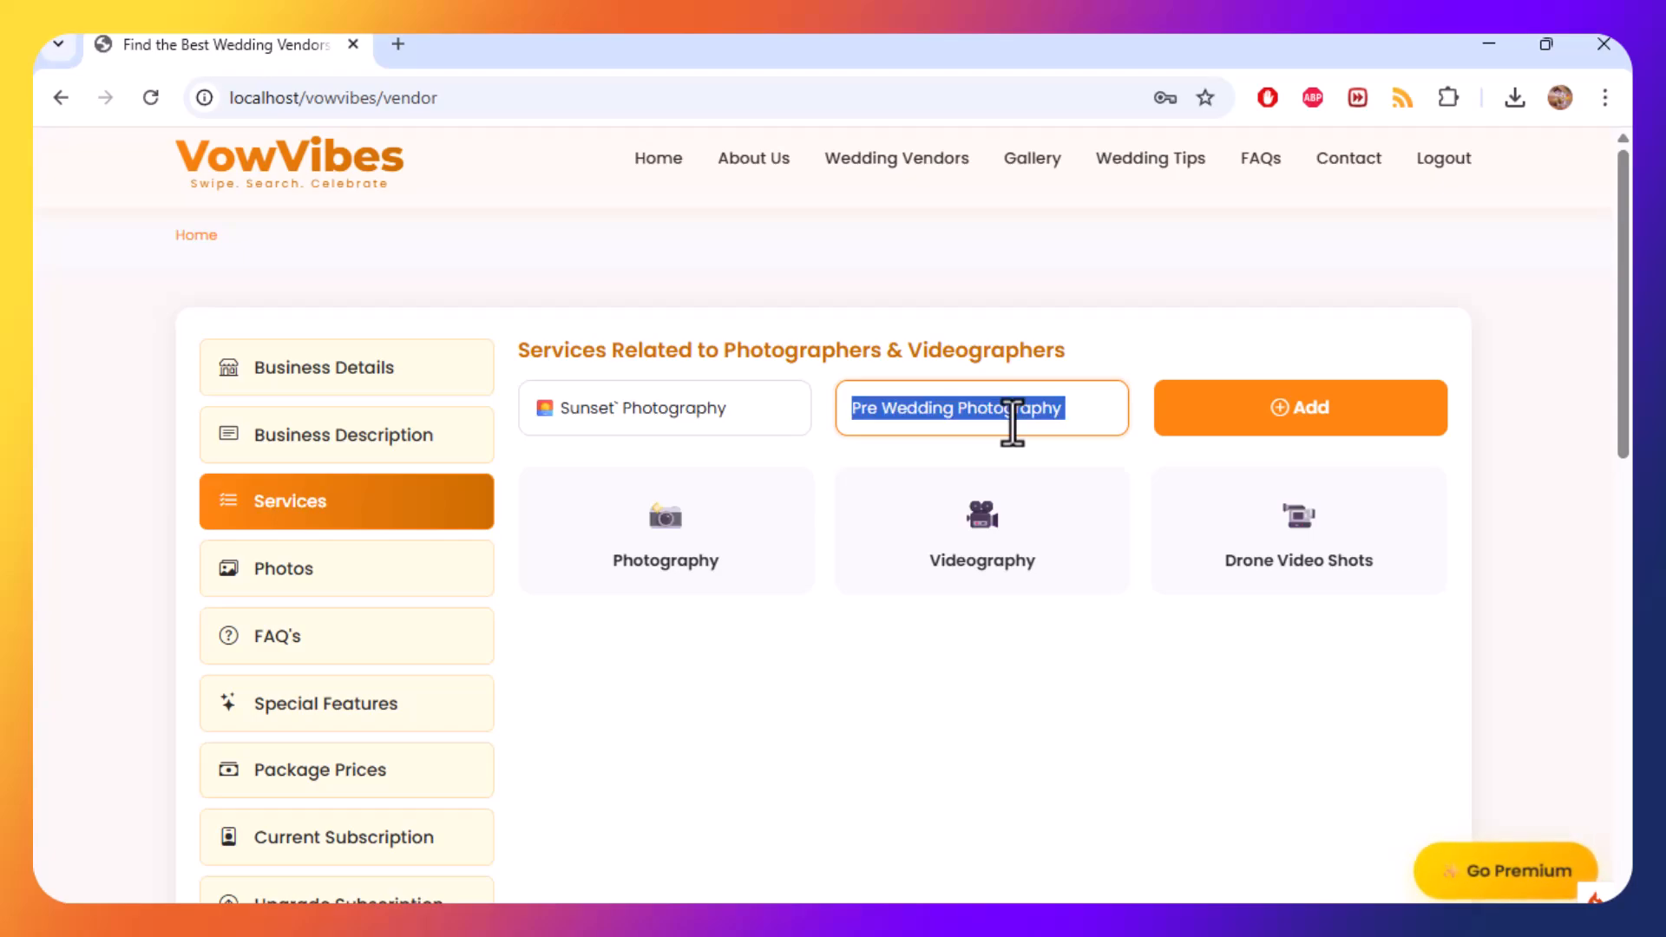
pyautogui.click(1380, 427)
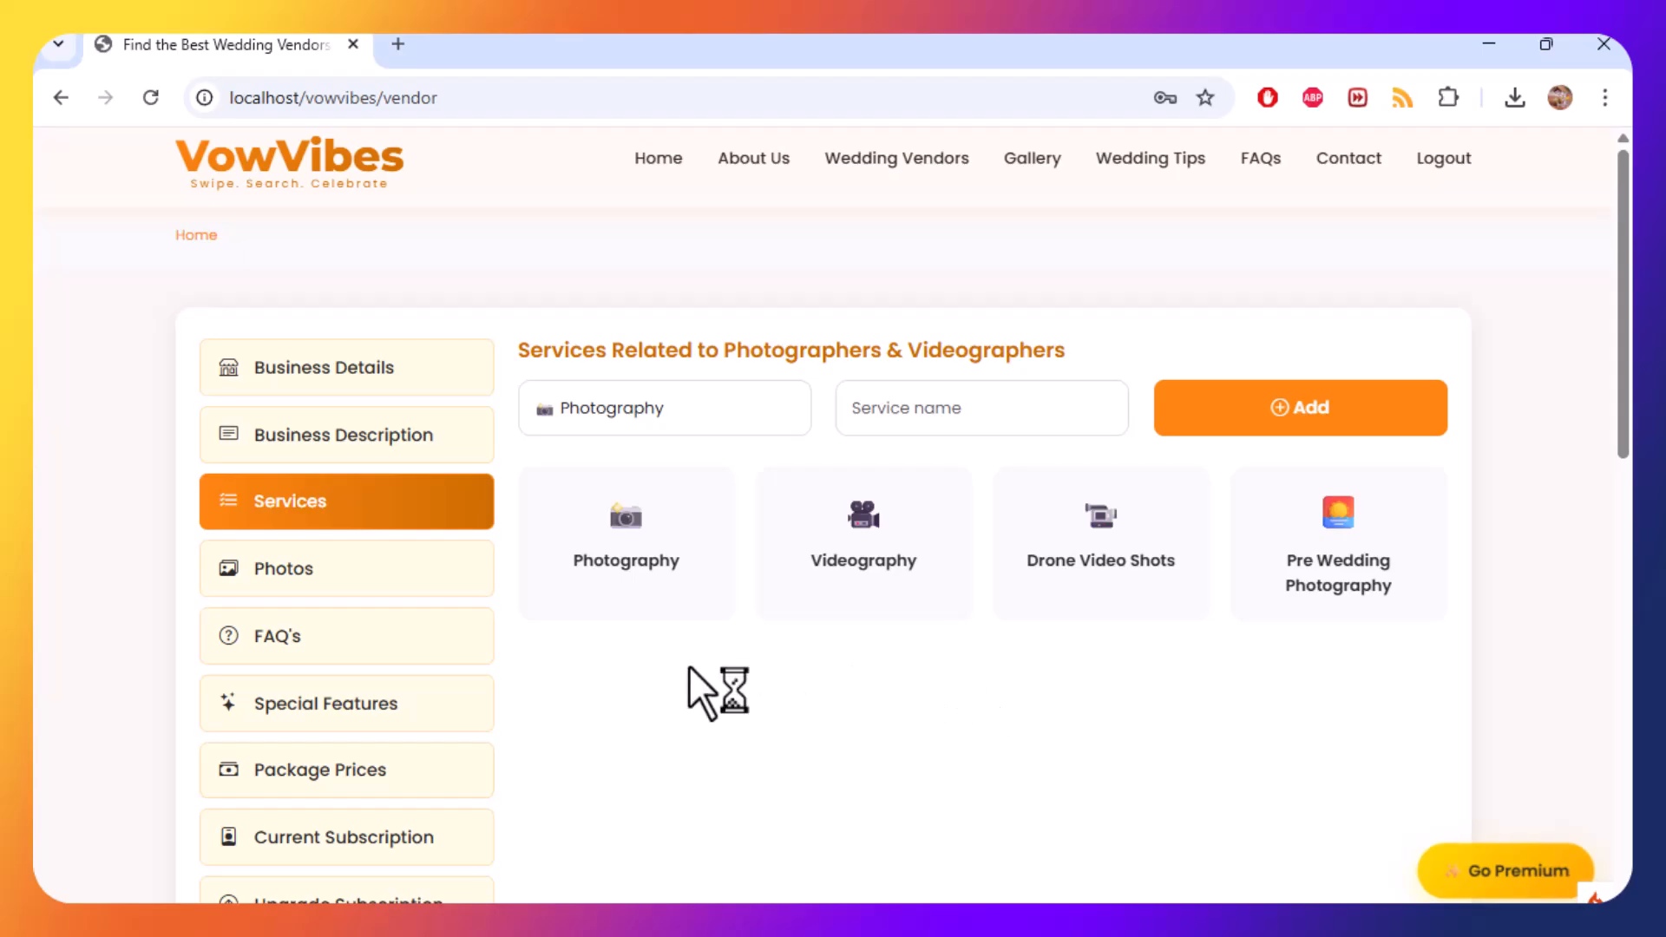
# Open the Photos section's file chooser and browse to This PC's Local Disk (C:).
pyautogui.click(399, 580)
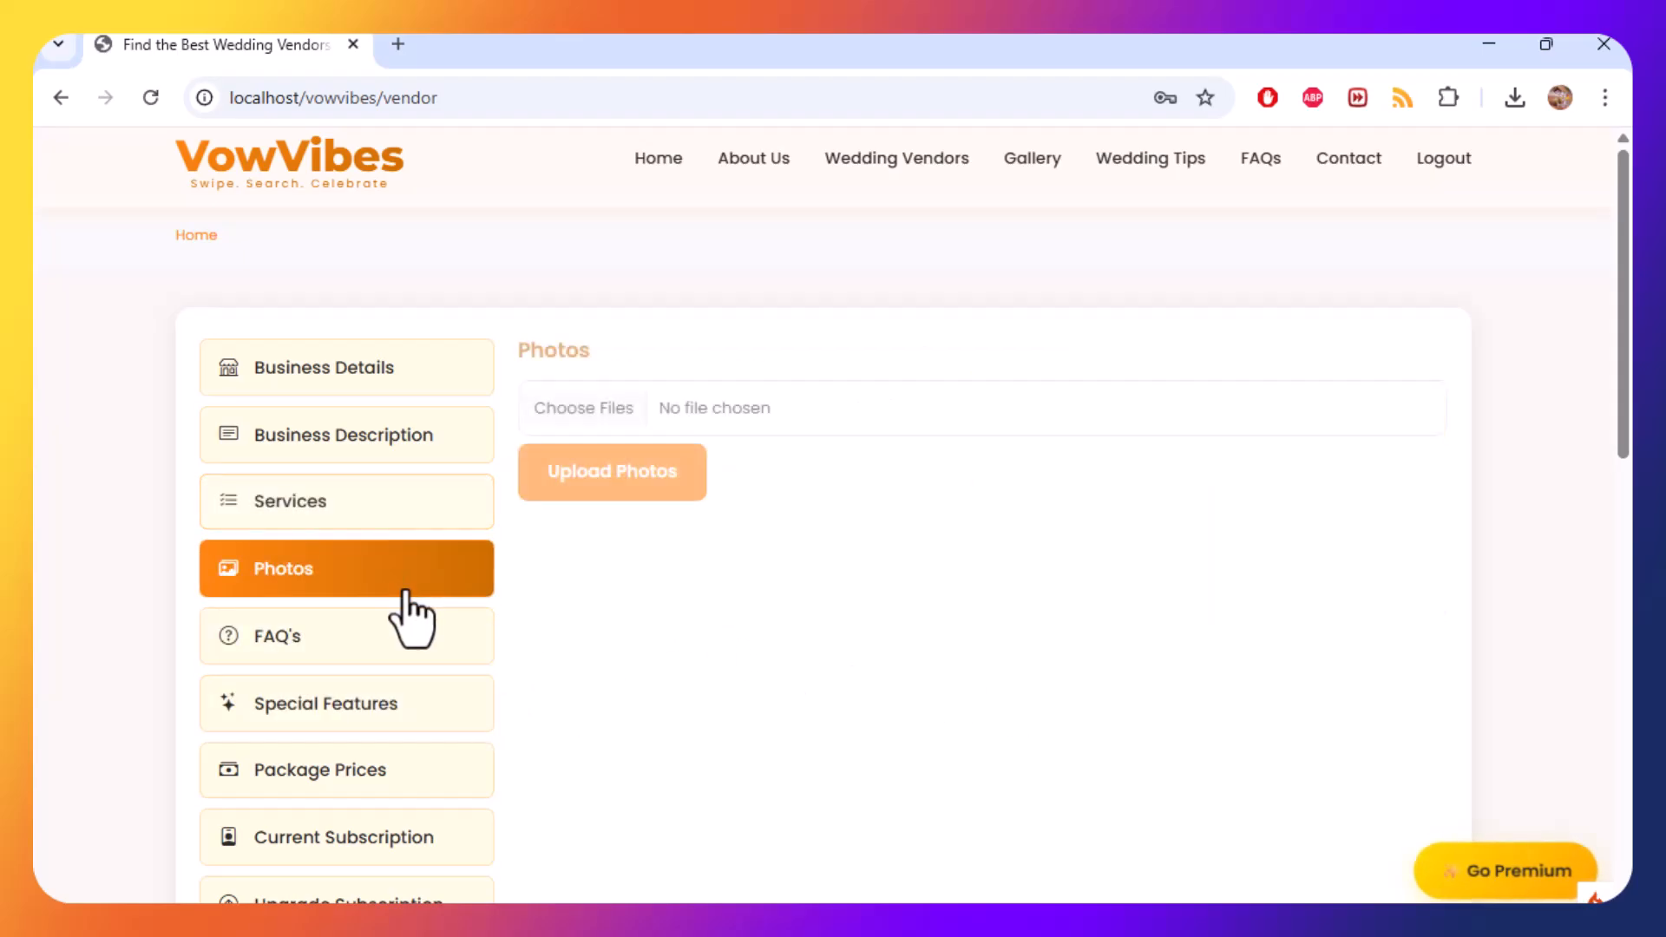
pyautogui.click(585, 420)
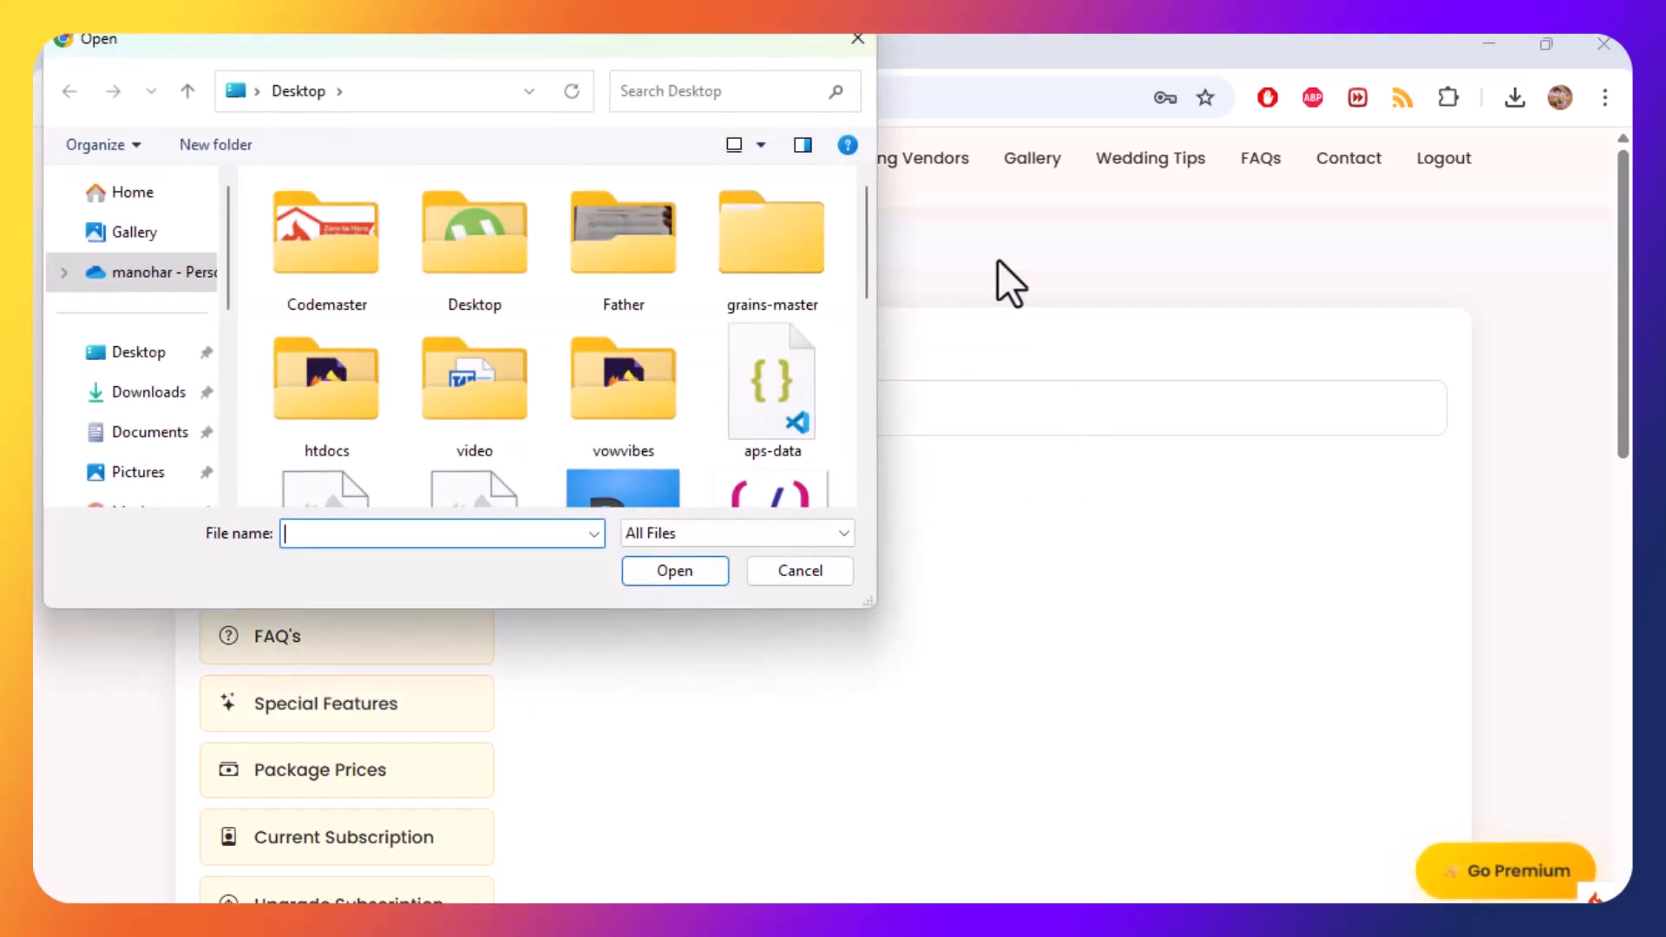
pyautogui.click(472, 95)
pyautogui.hotkey('ctrl', 'v')
pyautogui.hotkey('ctrl', 'a')
pyautogui.scroll(-5, 148, 401)
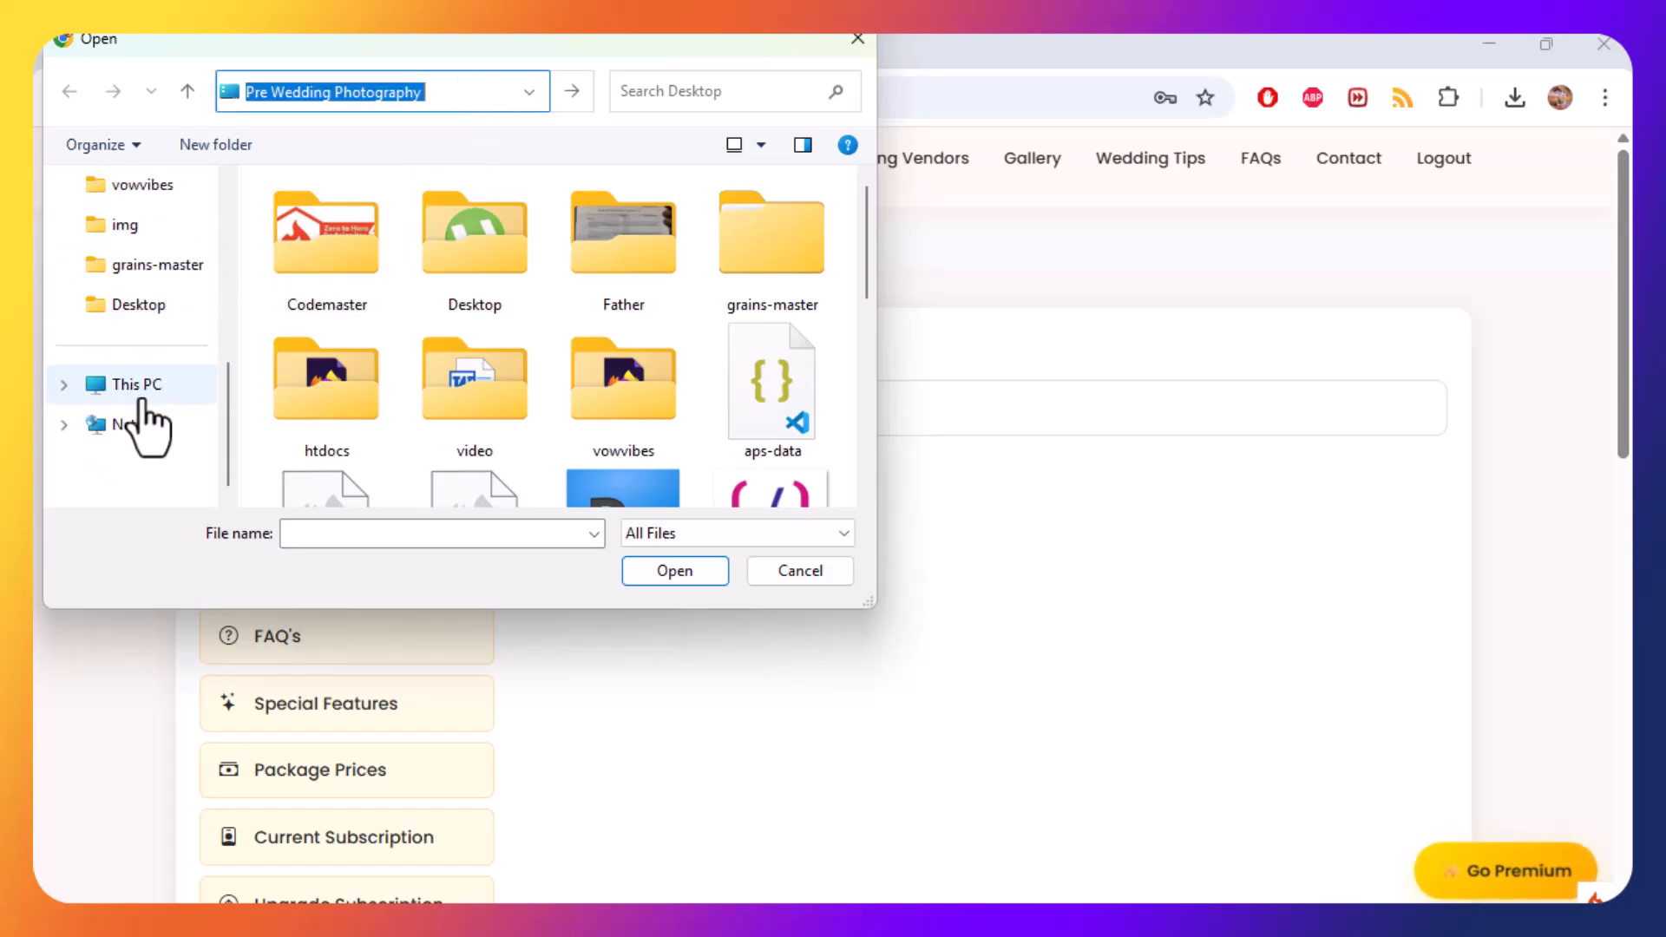
pyautogui.click(138, 384)
pyautogui.doubleClick(357, 251)
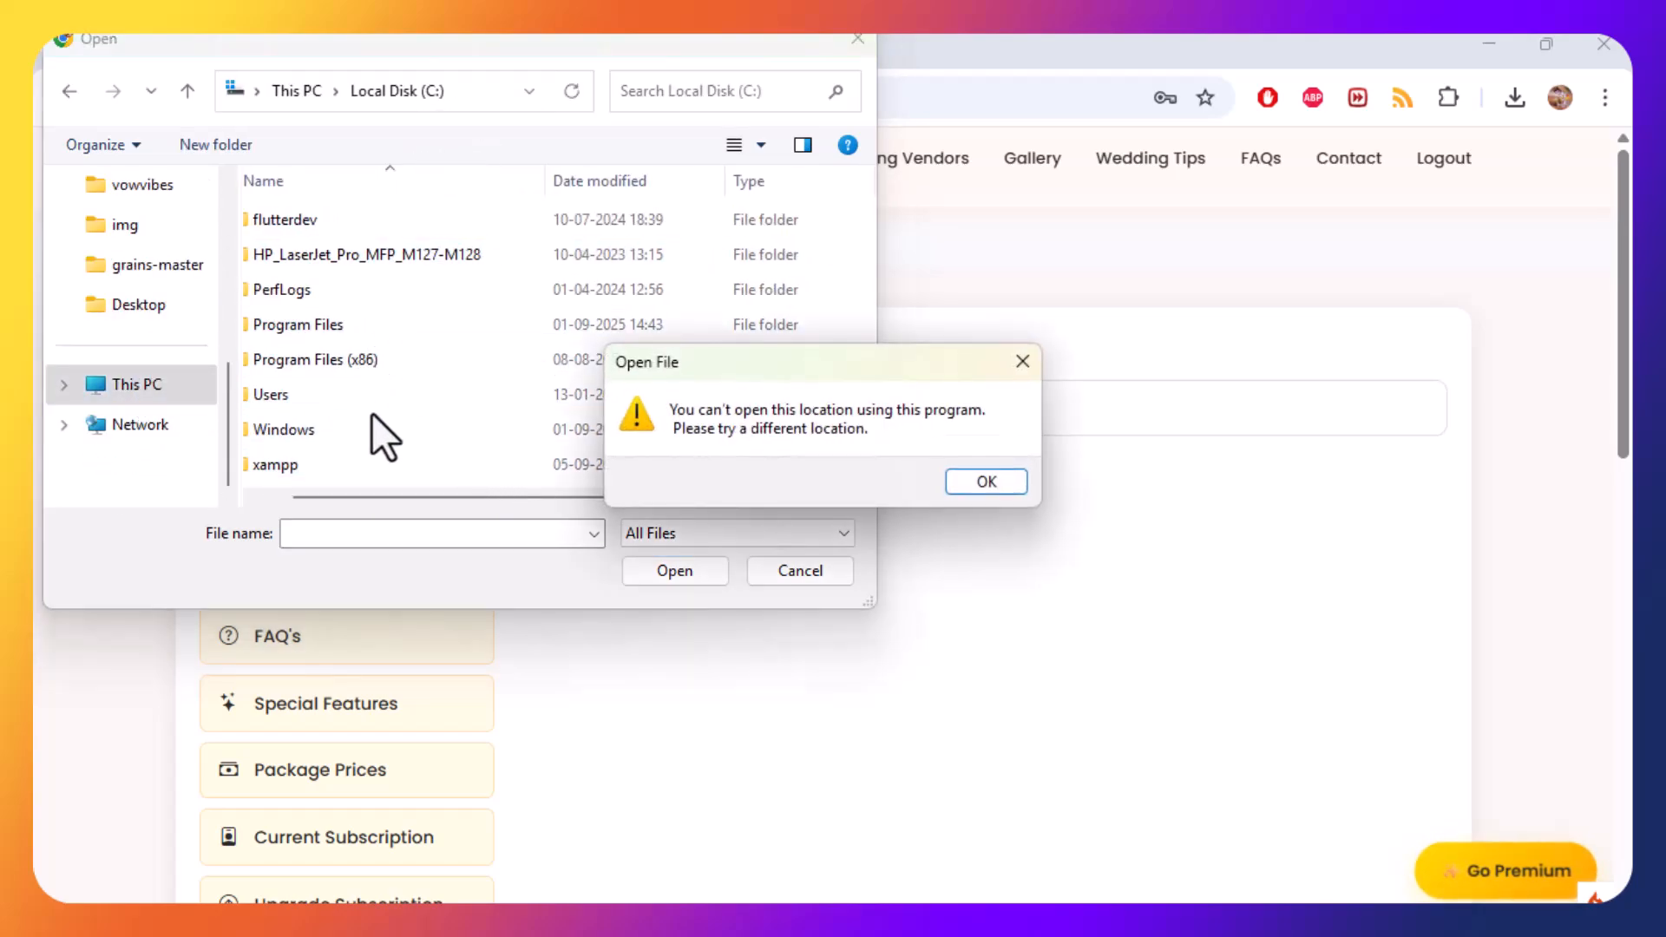
pyautogui.click(1011, 373)
# Browse to xampp\htdocs\vowvibes\public\img\review and upload image 1 as a vendor photo.
pyautogui.doubleClick(329, 466)
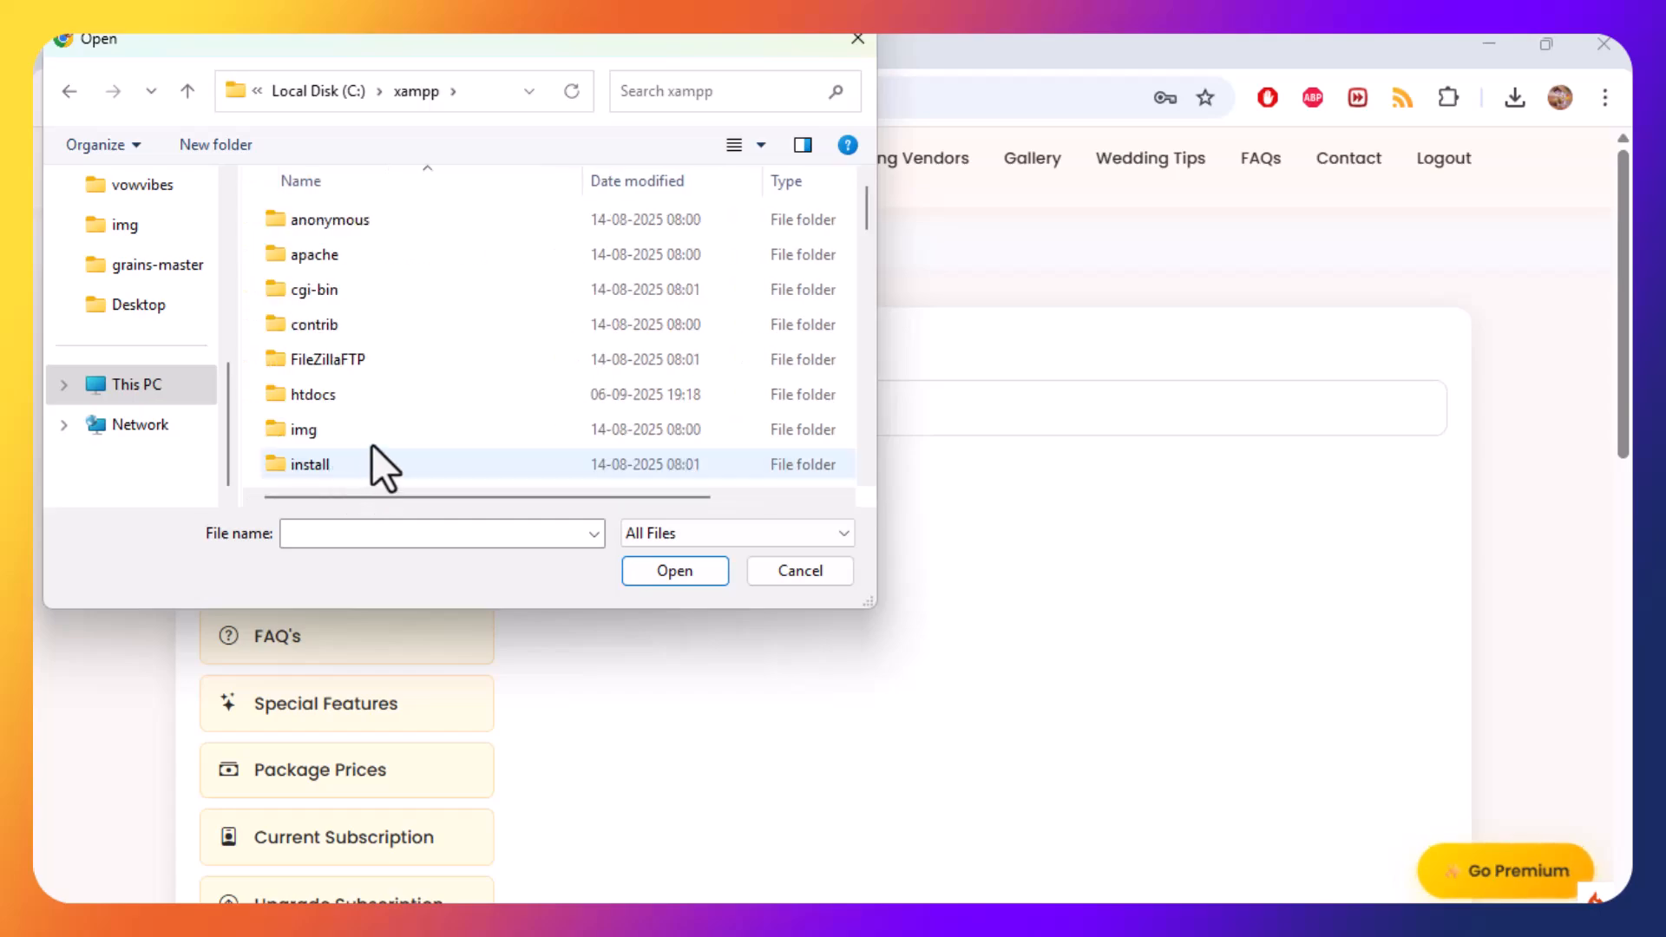
pyautogui.doubleClick(392, 406)
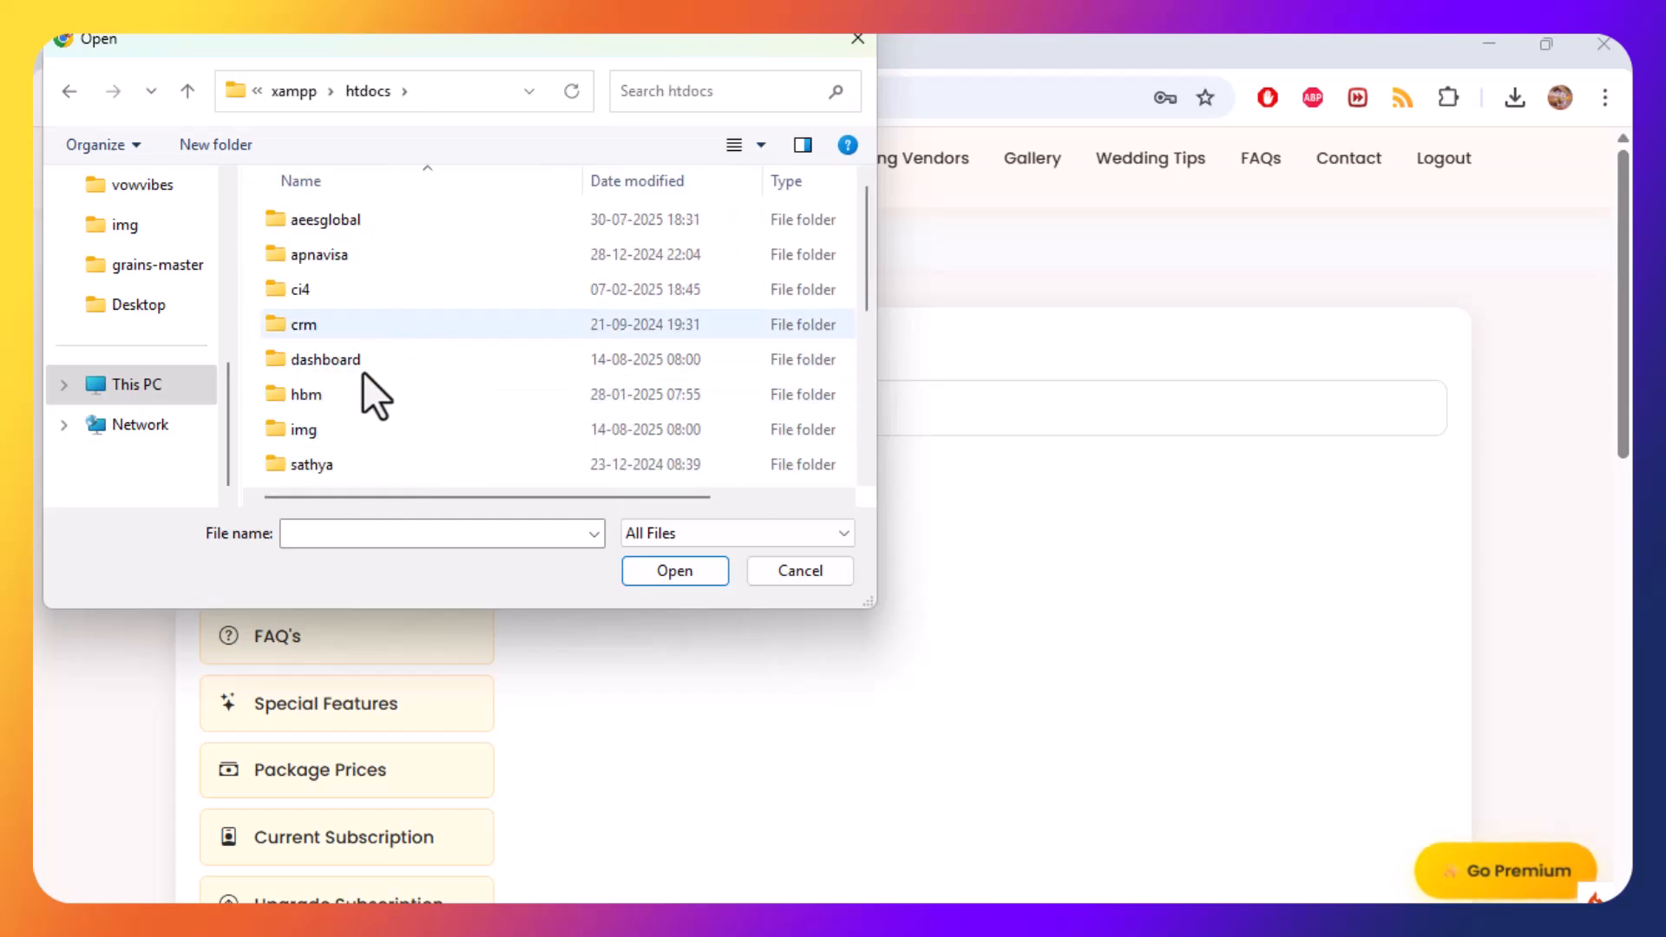
pyautogui.click(363, 430)
pyautogui.scroll(-2, 364, 430)
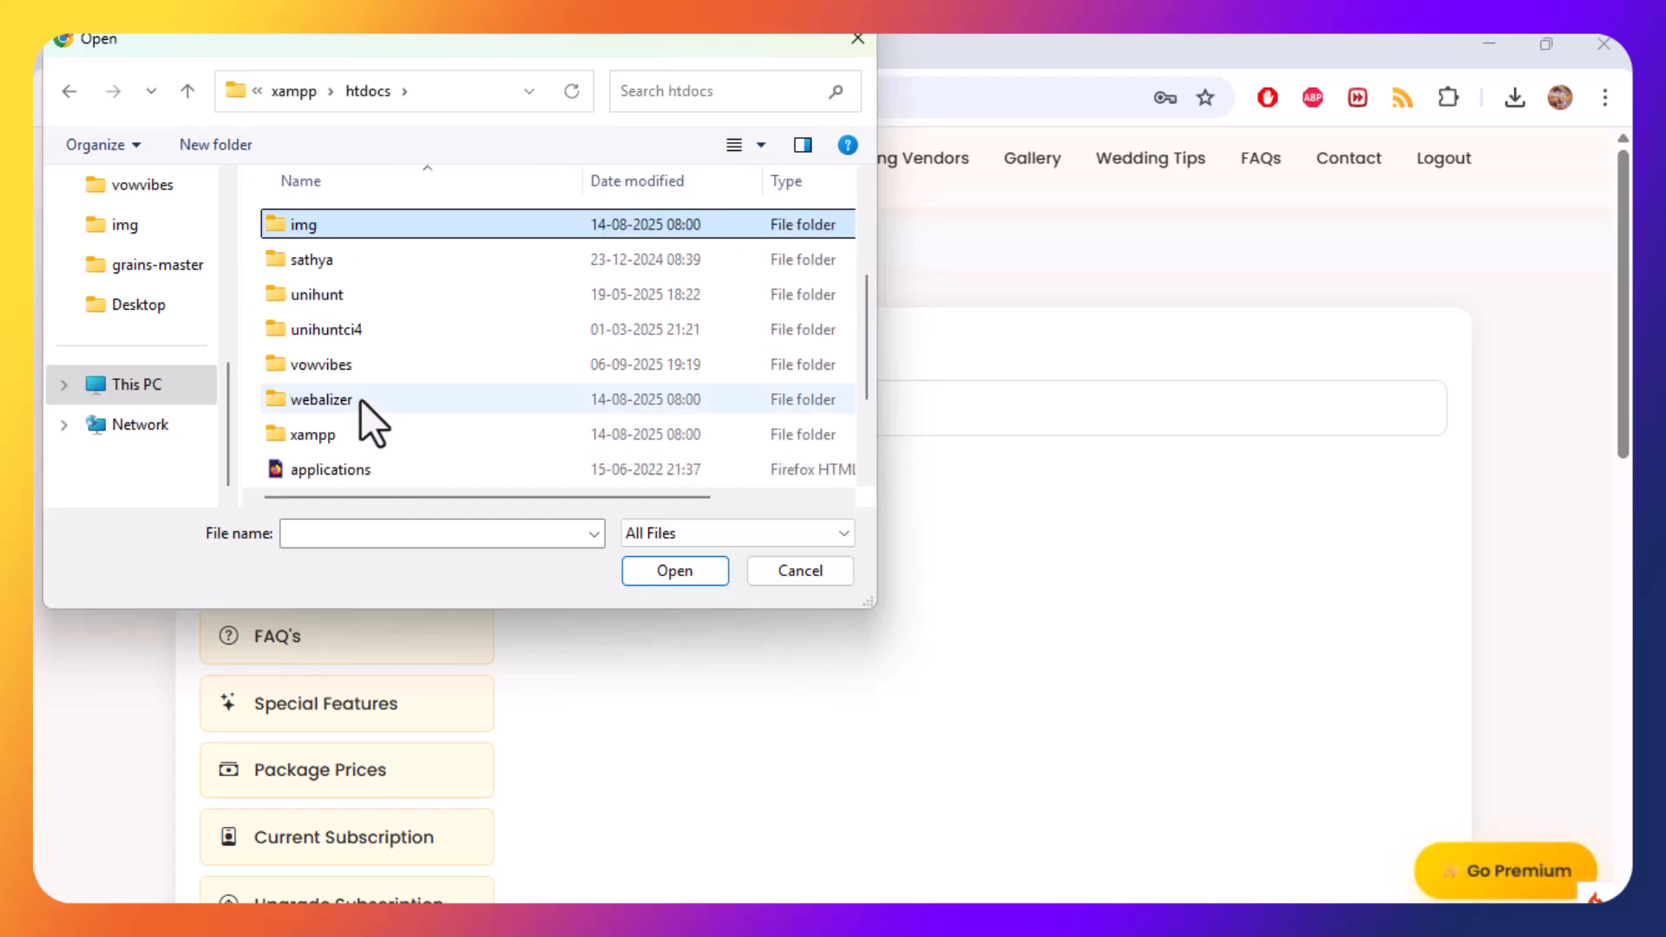
pyautogui.doubleClick(355, 367)
pyautogui.doubleClick(372, 255)
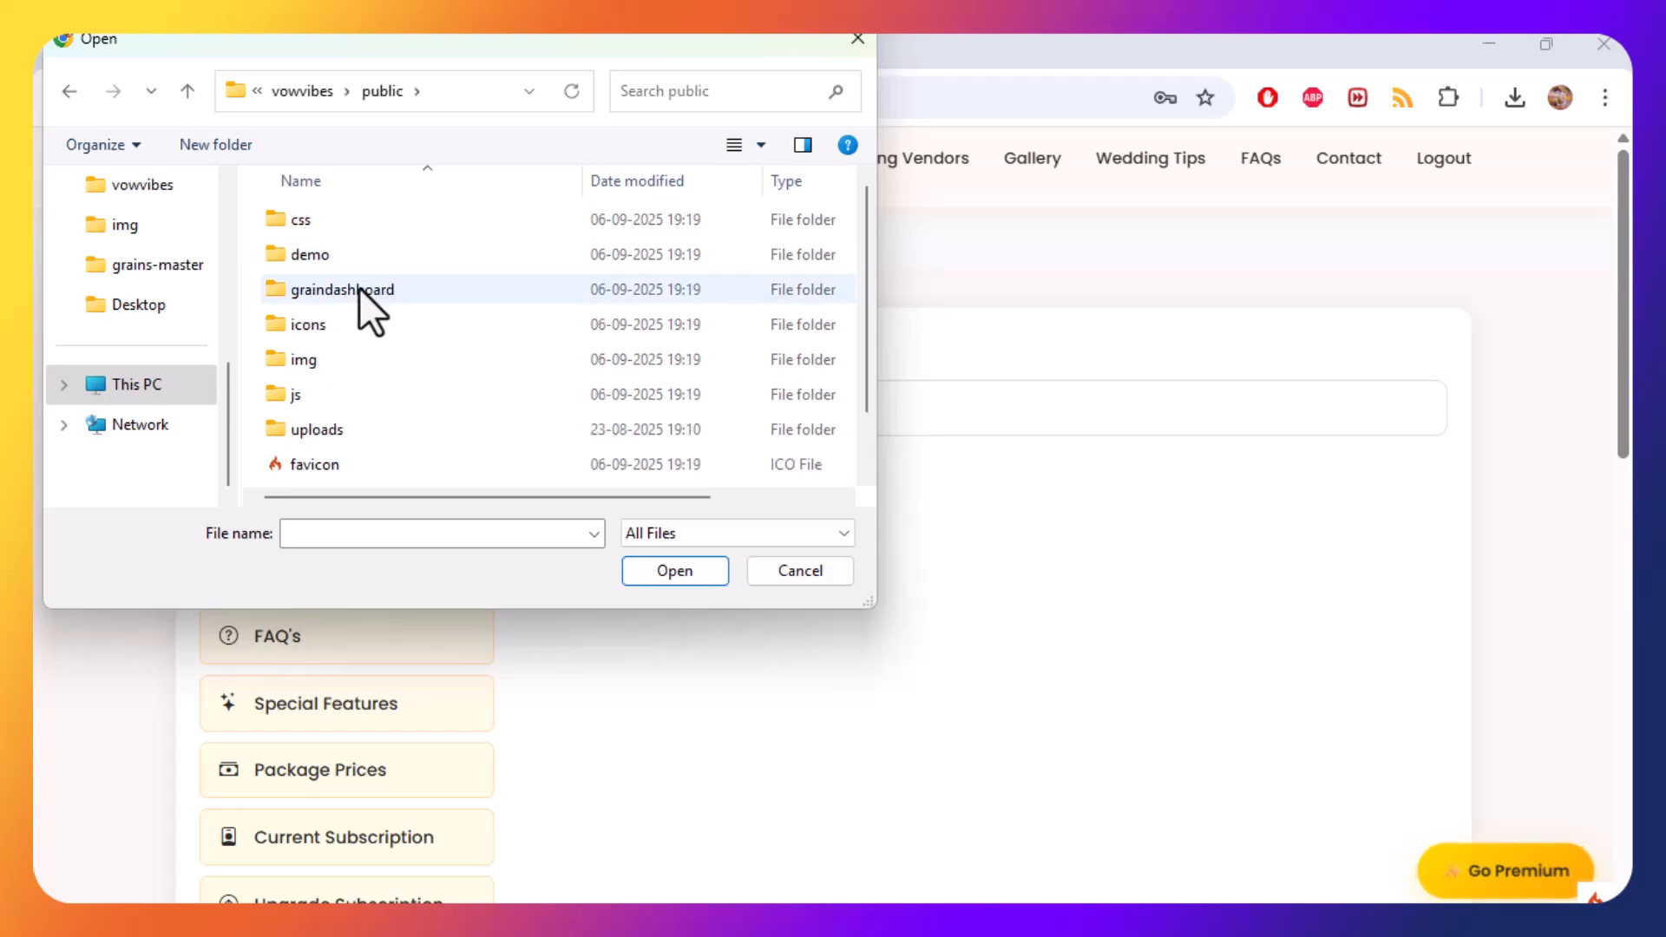
pyautogui.doubleClick(343, 357)
pyautogui.doubleClick(449, 262)
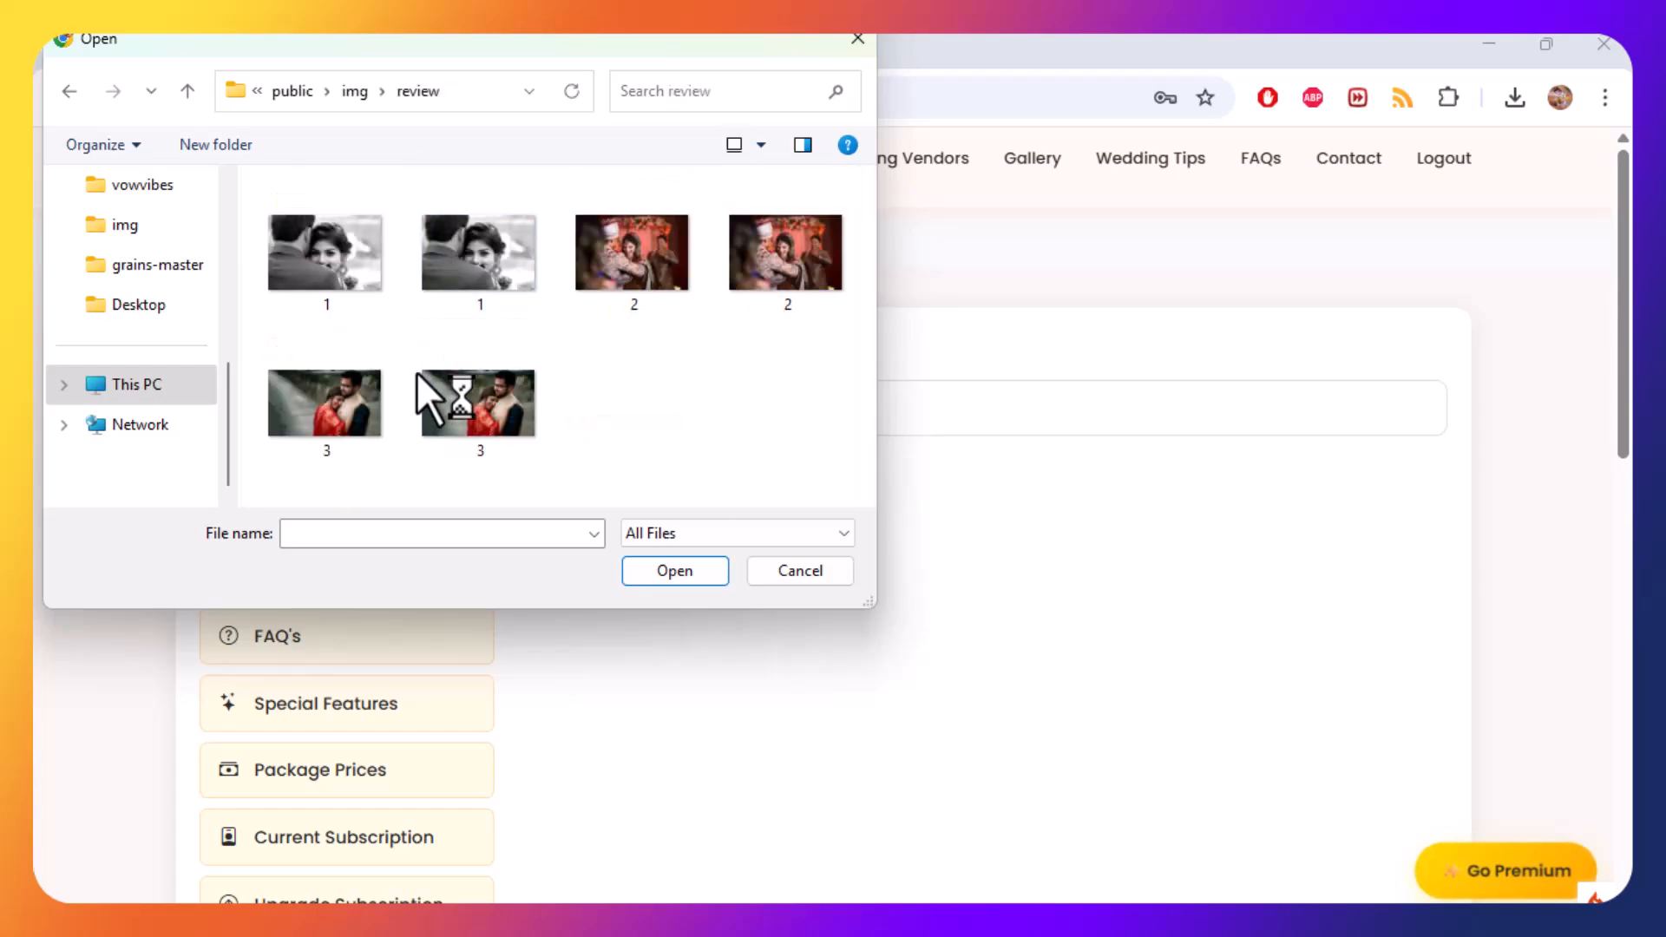
pyautogui.click(335, 274)
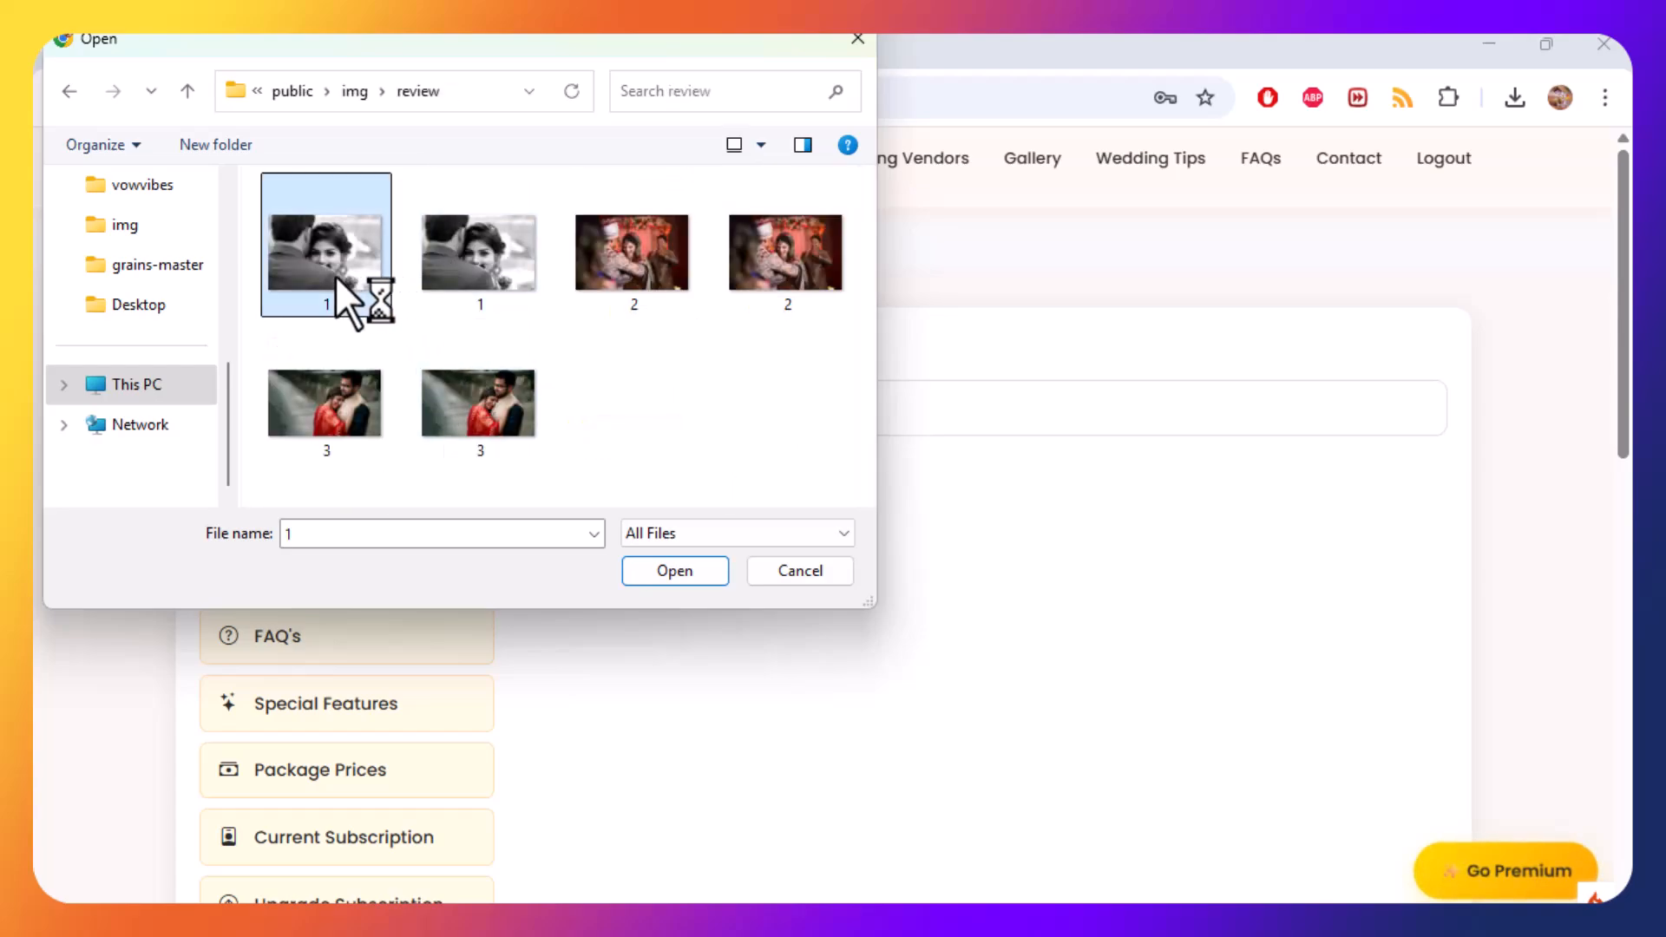
pyautogui.click(498, 291)
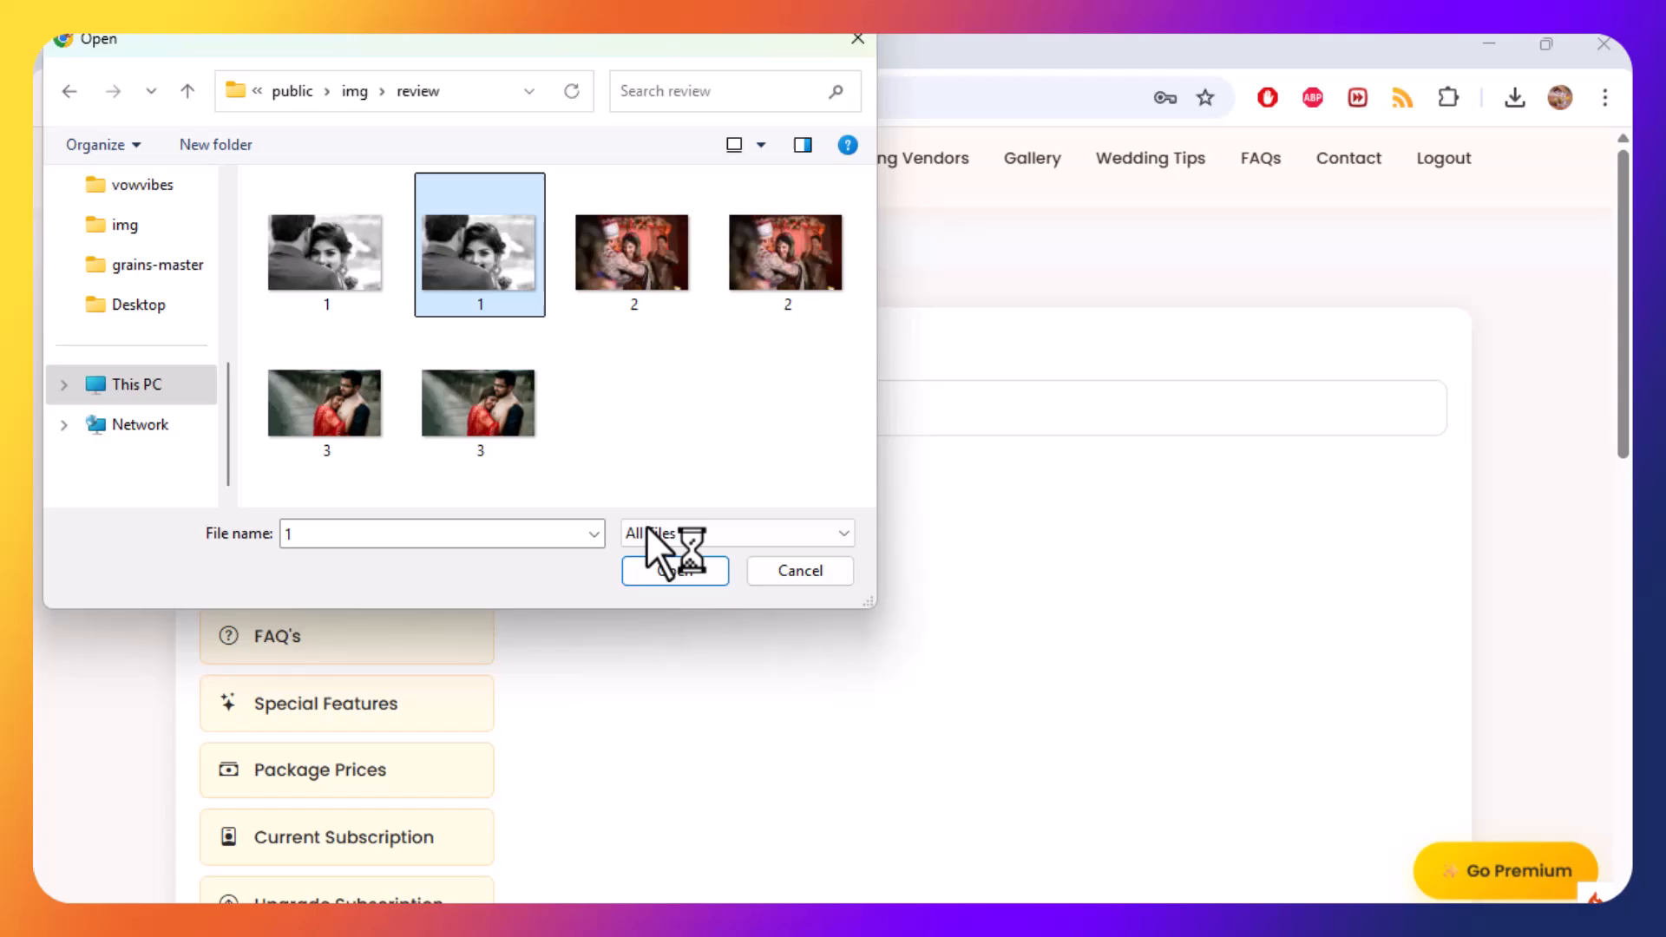
pyautogui.click(678, 571)
pyautogui.click(627, 482)
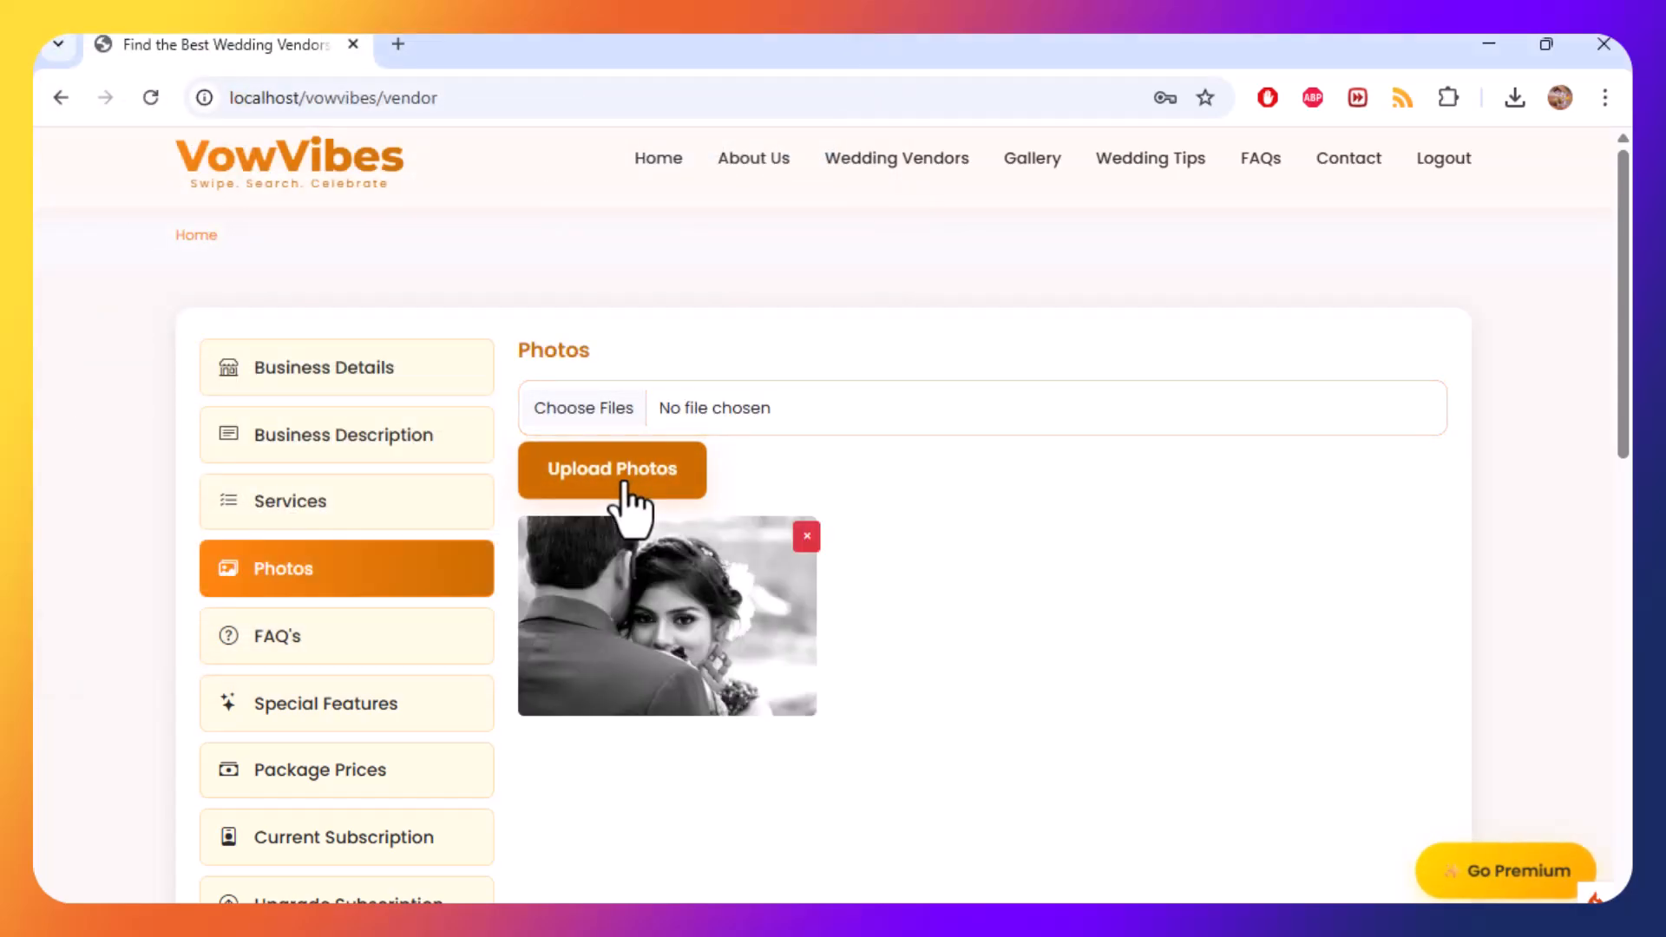
# Upload image 2 from the review folder as another vendor photo.
pyautogui.click(609, 426)
pyautogui.click(795, 279)
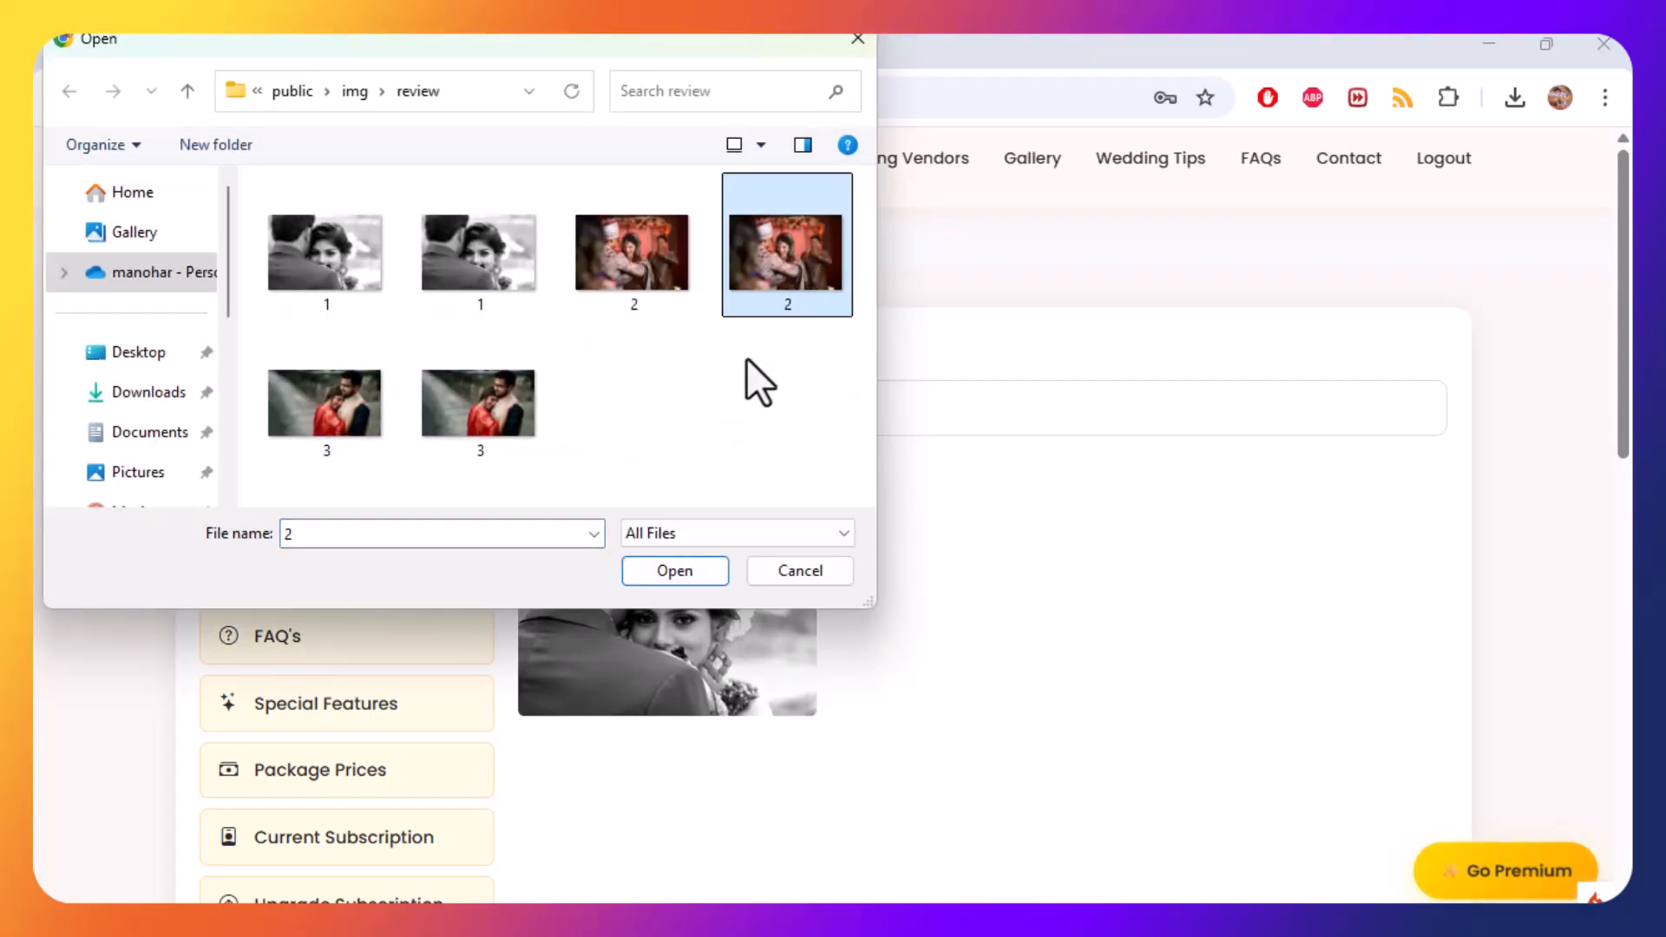
pyautogui.click(675, 570)
pyautogui.click(597, 478)
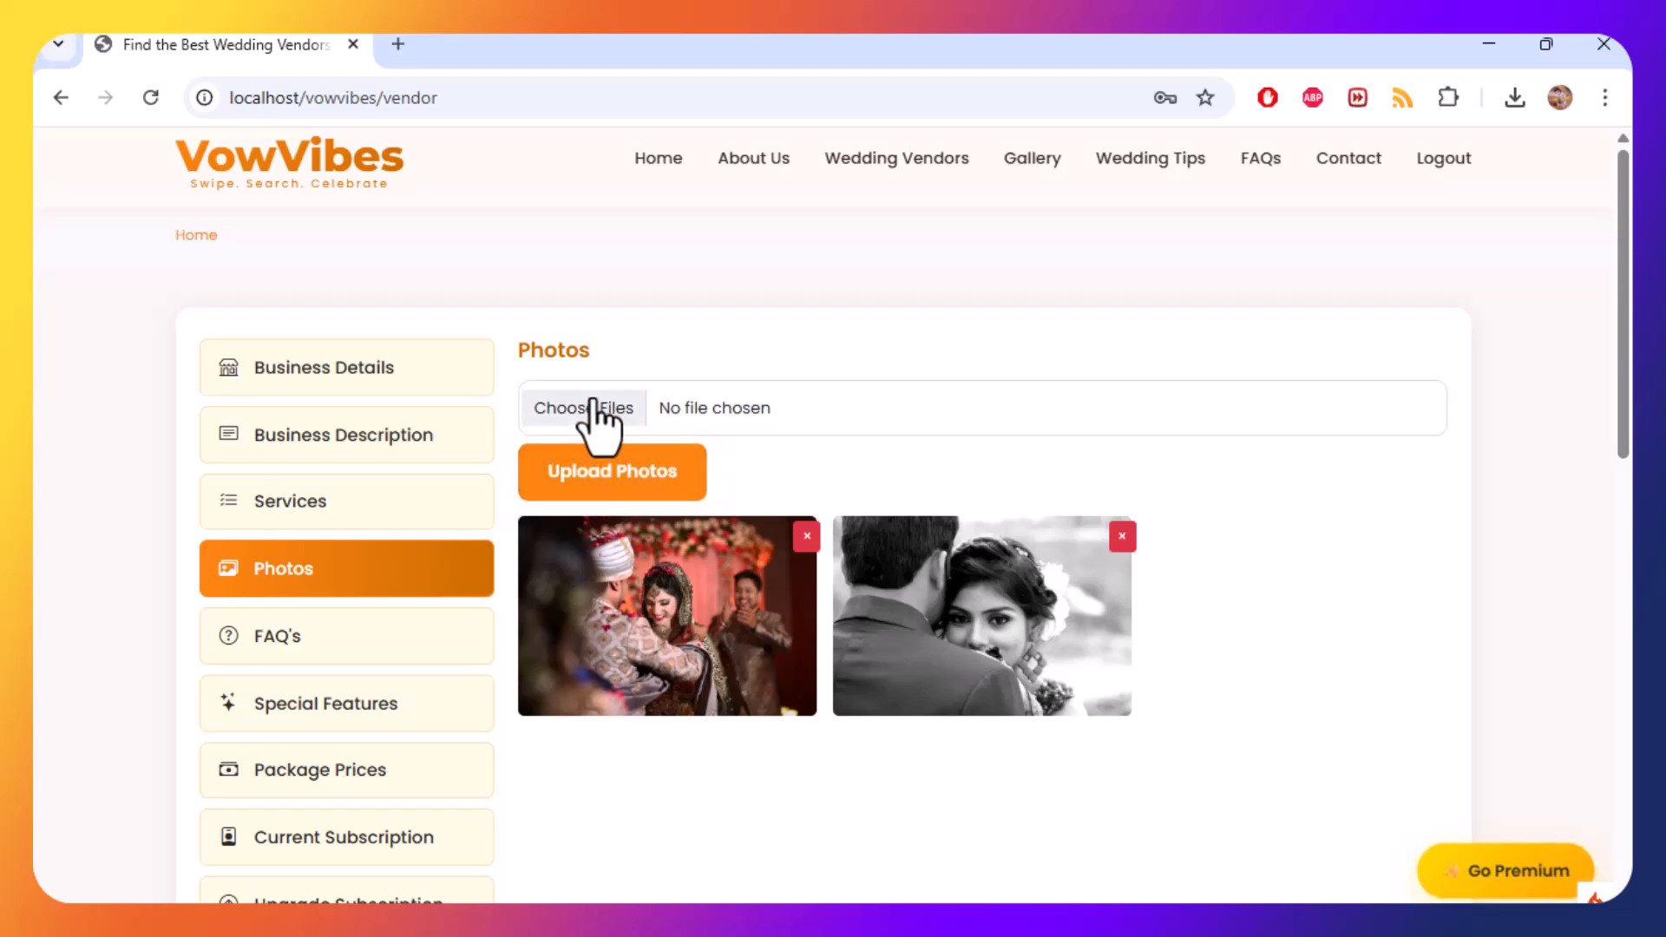
# Upload image 3 from the review folder as a third vendor photo.
pyautogui.click(595, 408)
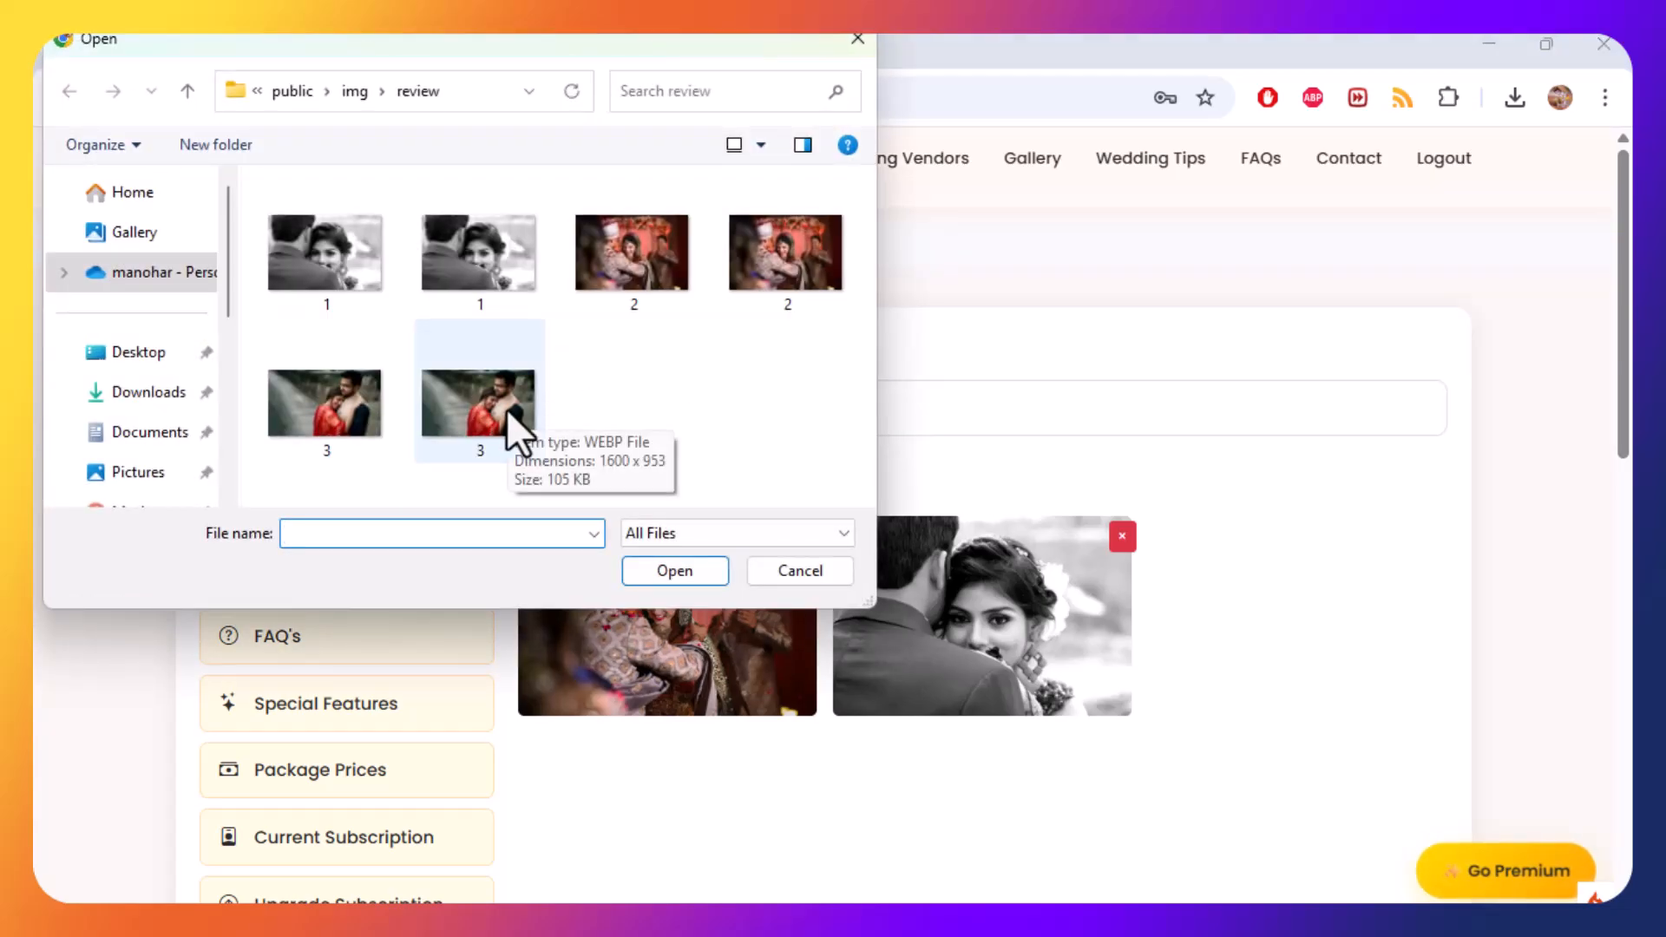
pyautogui.click(512, 425)
pyautogui.click(644, 572)
pyautogui.click(602, 484)
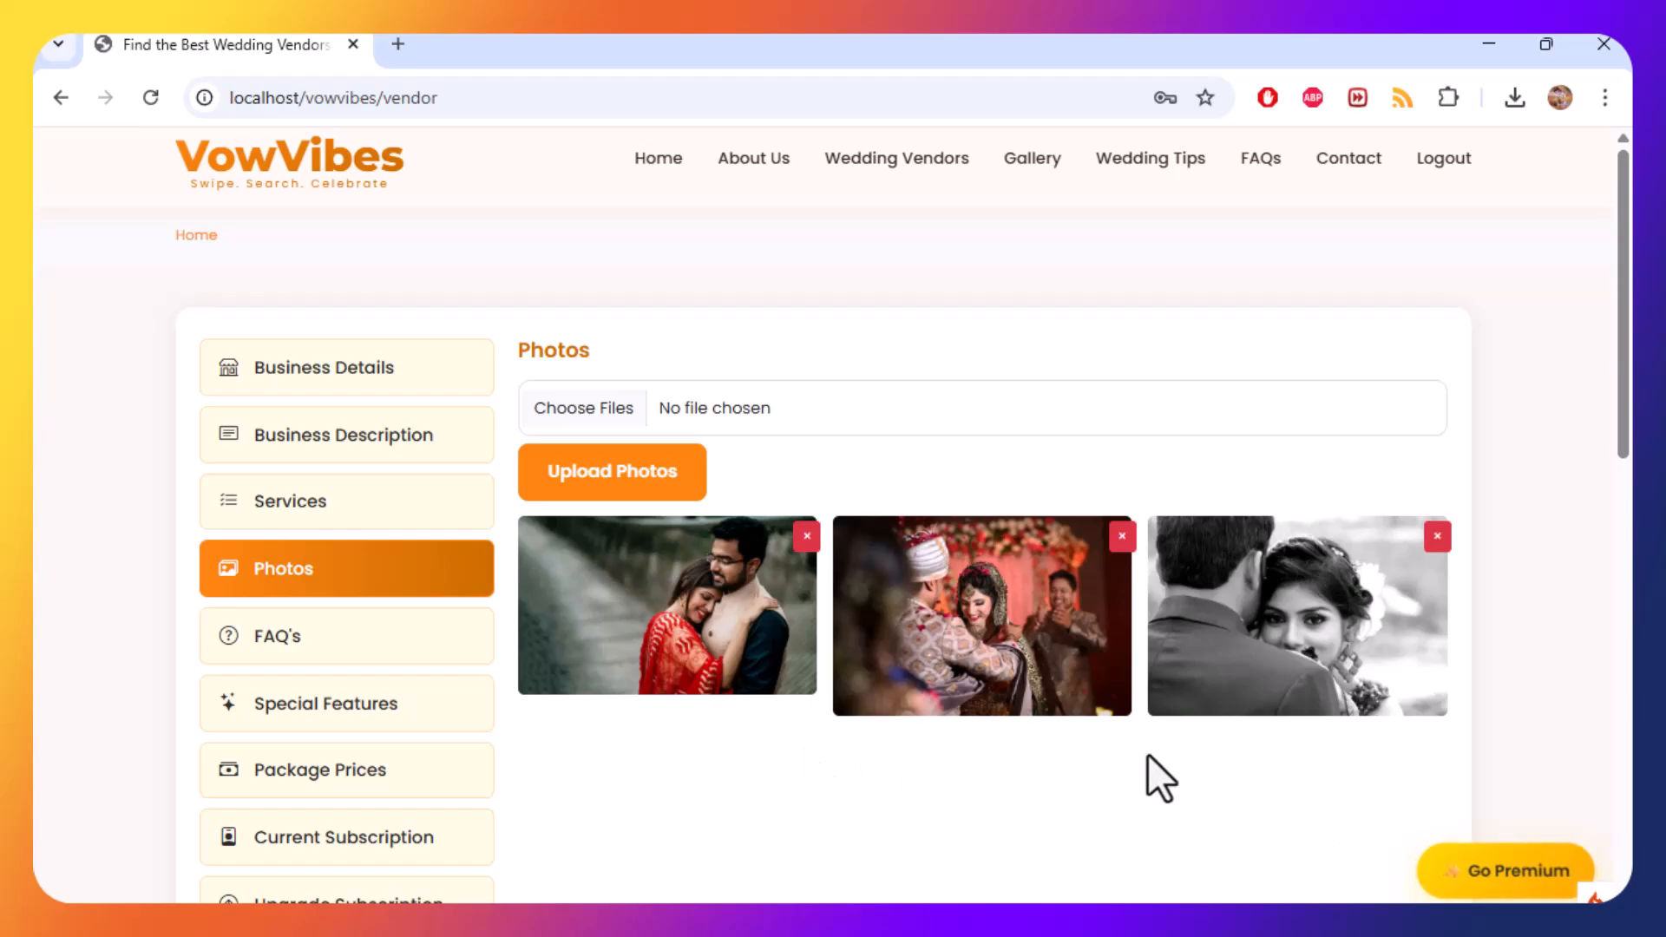
# Open the FAQ's section and open the LensCraft Studios notes in Notepad to copy profile content from.
pyautogui.click(307, 645)
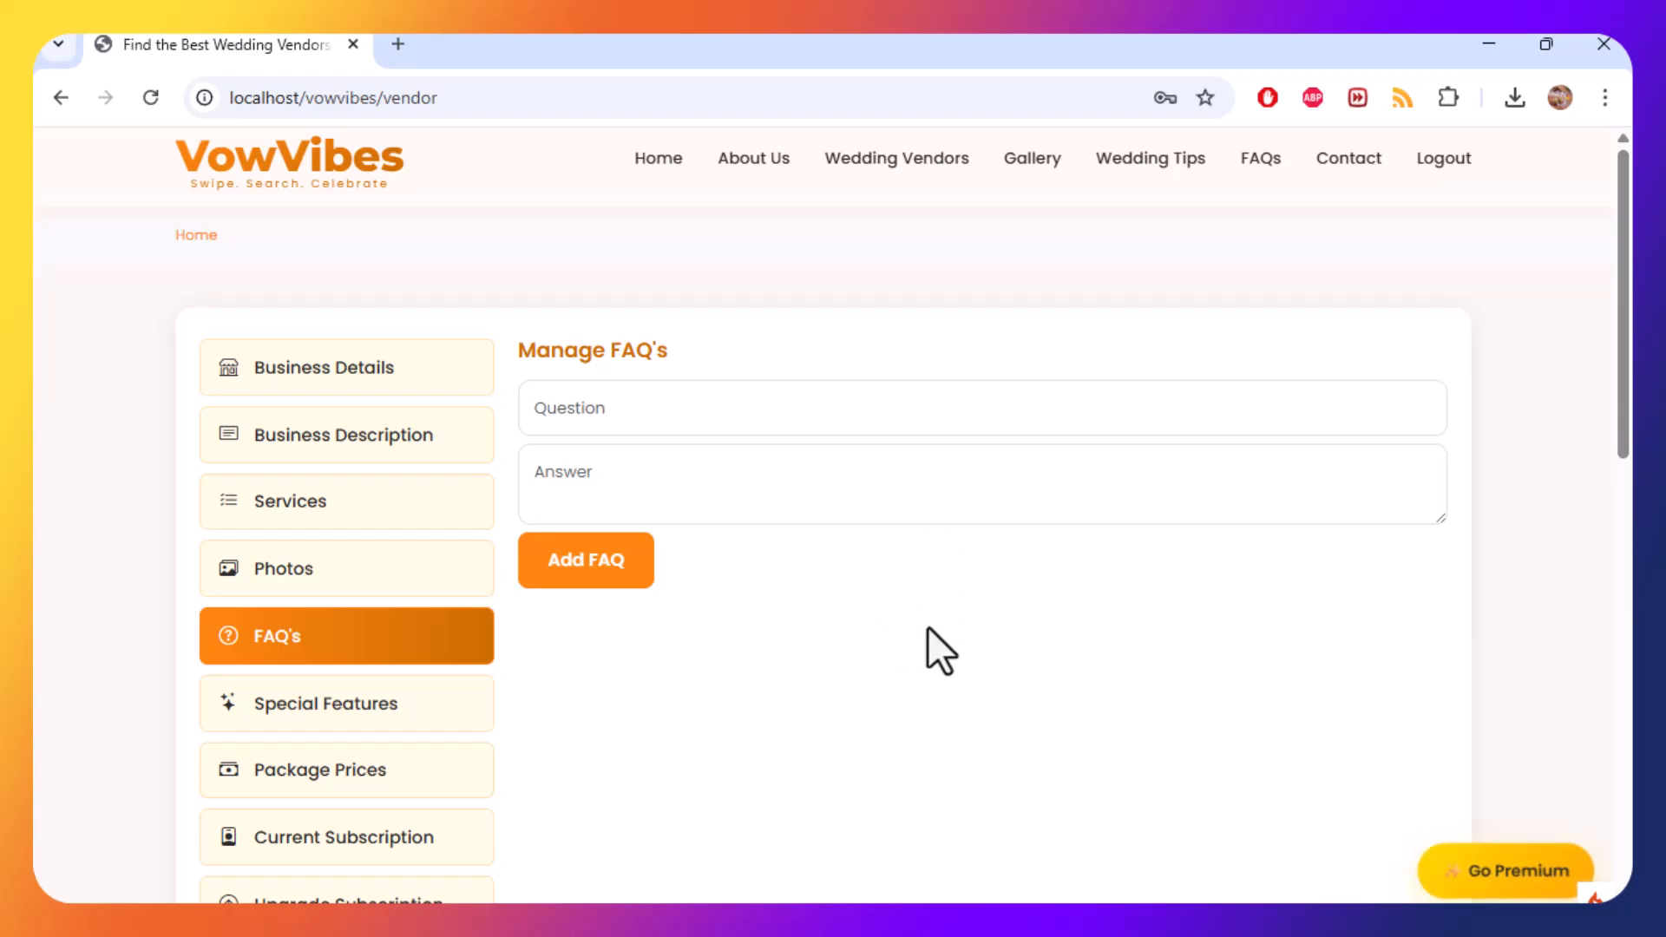
pyautogui.press('super')
pyautogui.write('note')
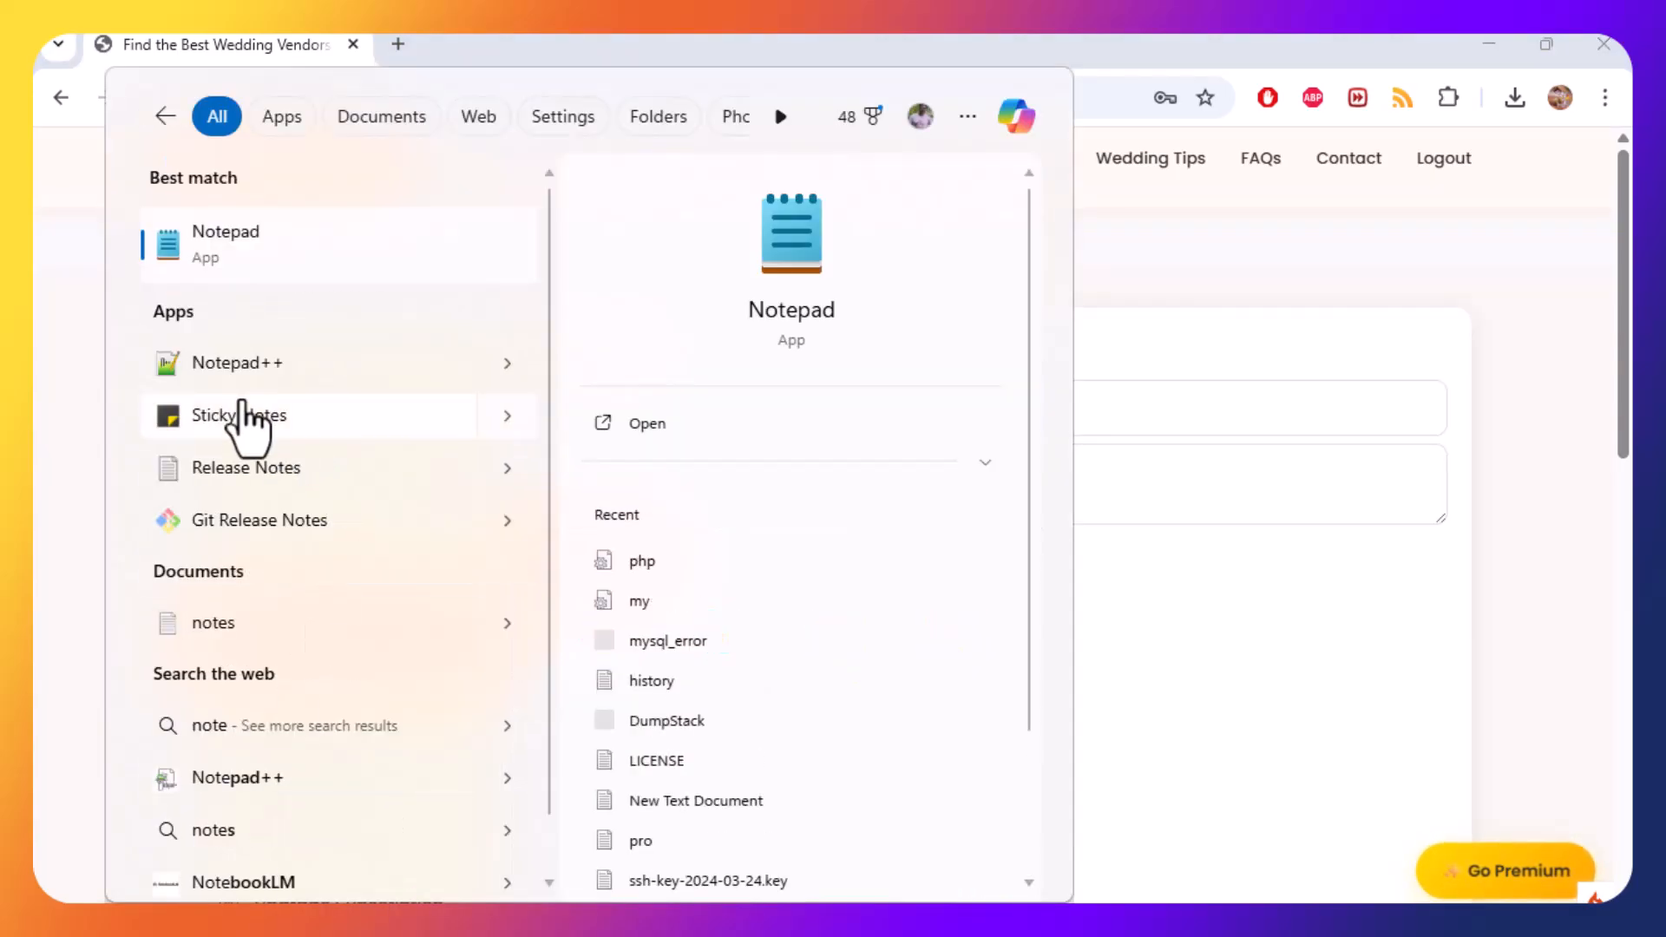
pyautogui.click(300, 261)
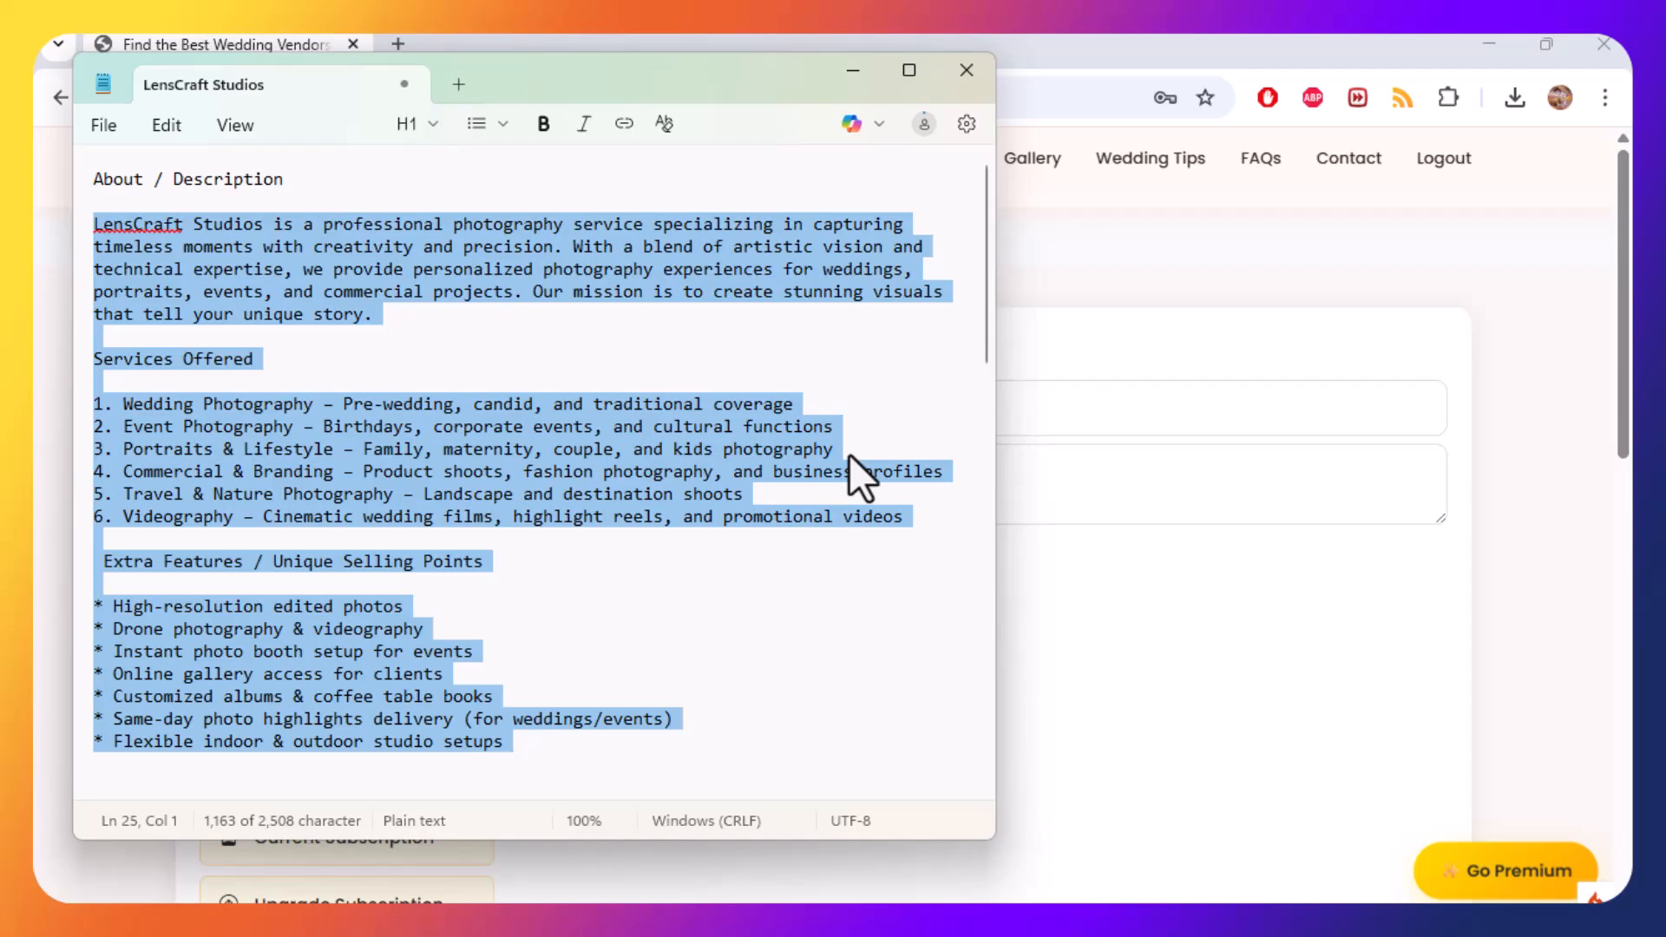
pyautogui.click(612, 454)
pyautogui.click(1133, 612)
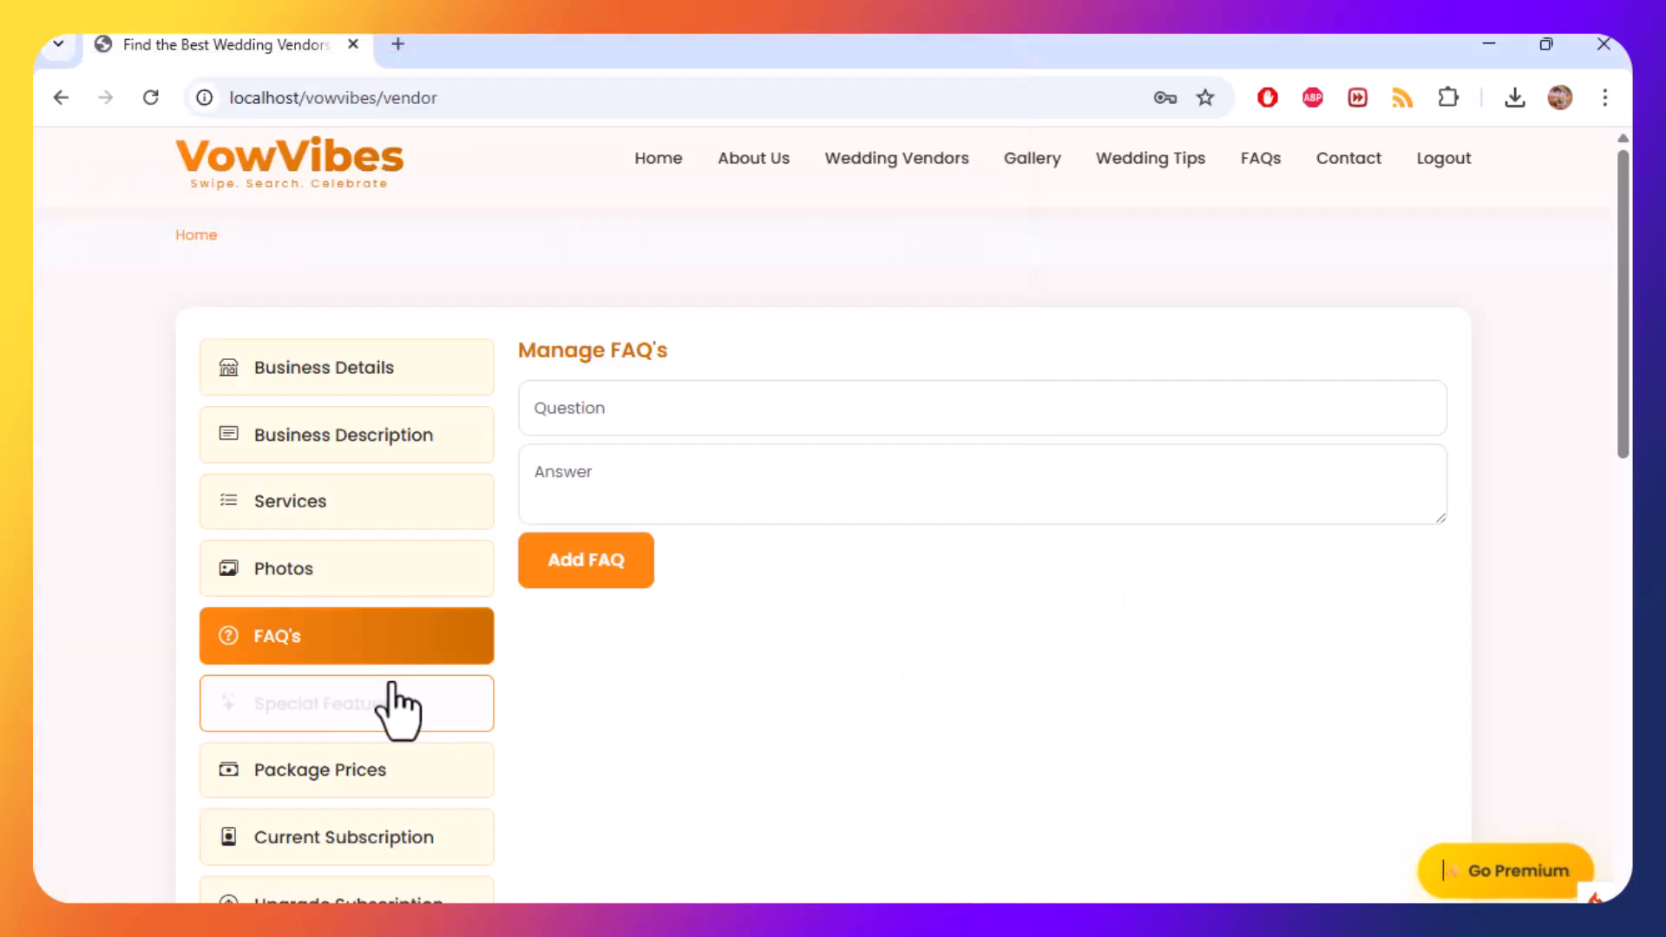
# Open the Special Features section and add "High-resolution edited photos" copied from the notes.
pyautogui.click(398, 710)
pyautogui.hotkey('alt', 'Tab')
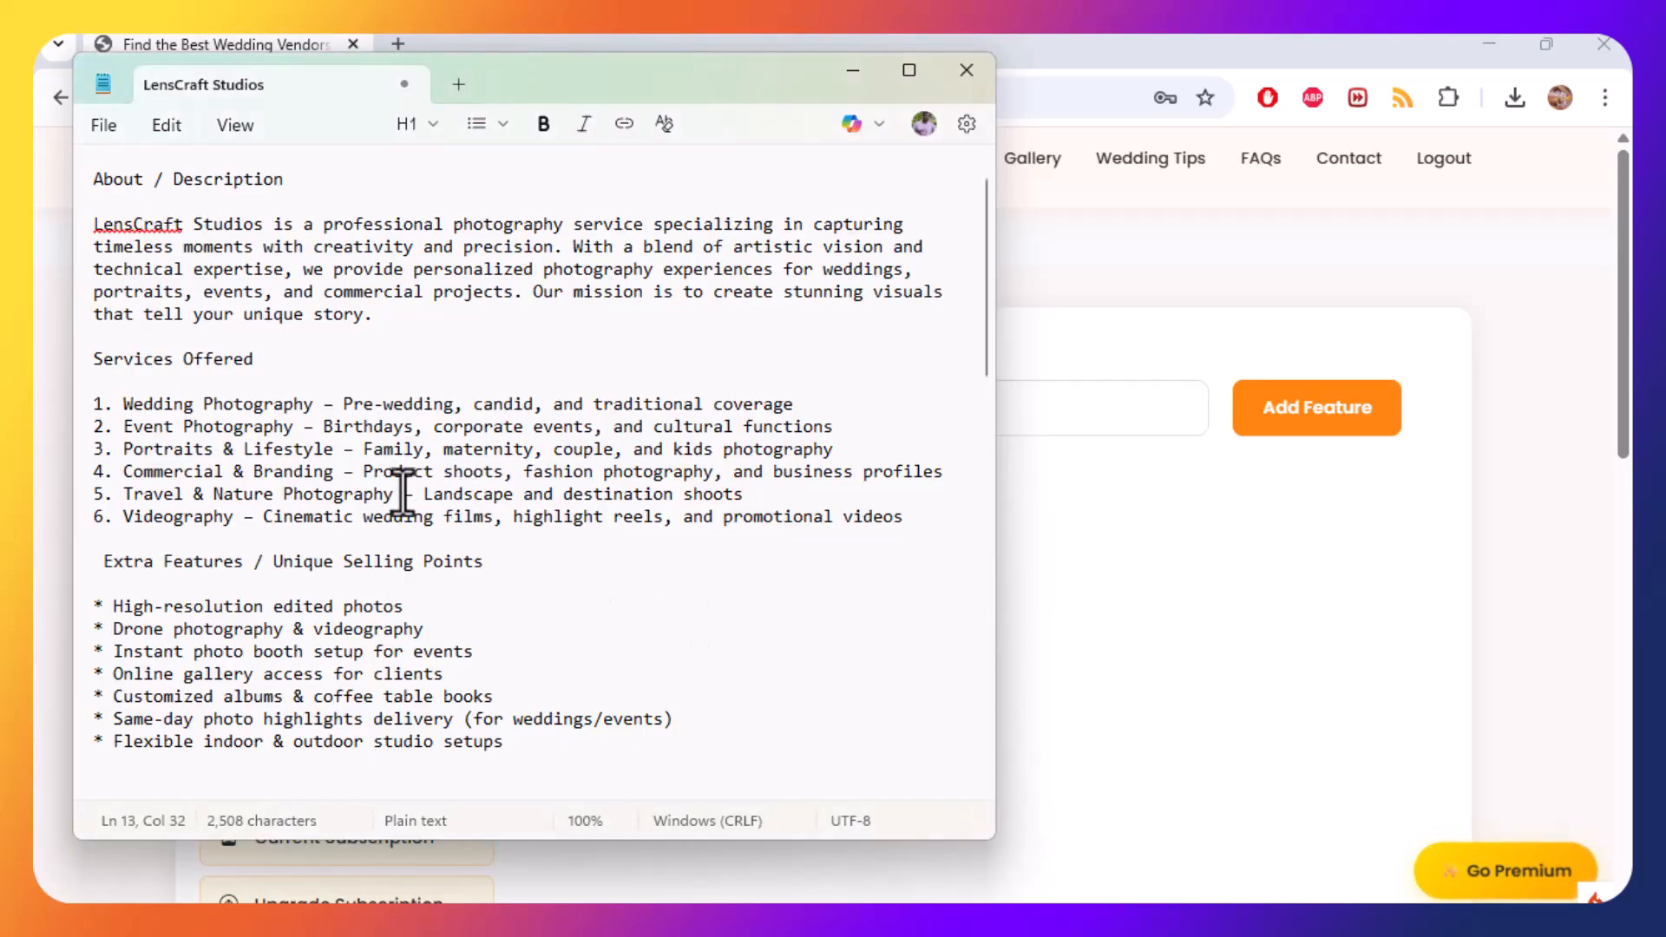
pyautogui.moveTo(115, 605); pyautogui.dragTo(394, 607)
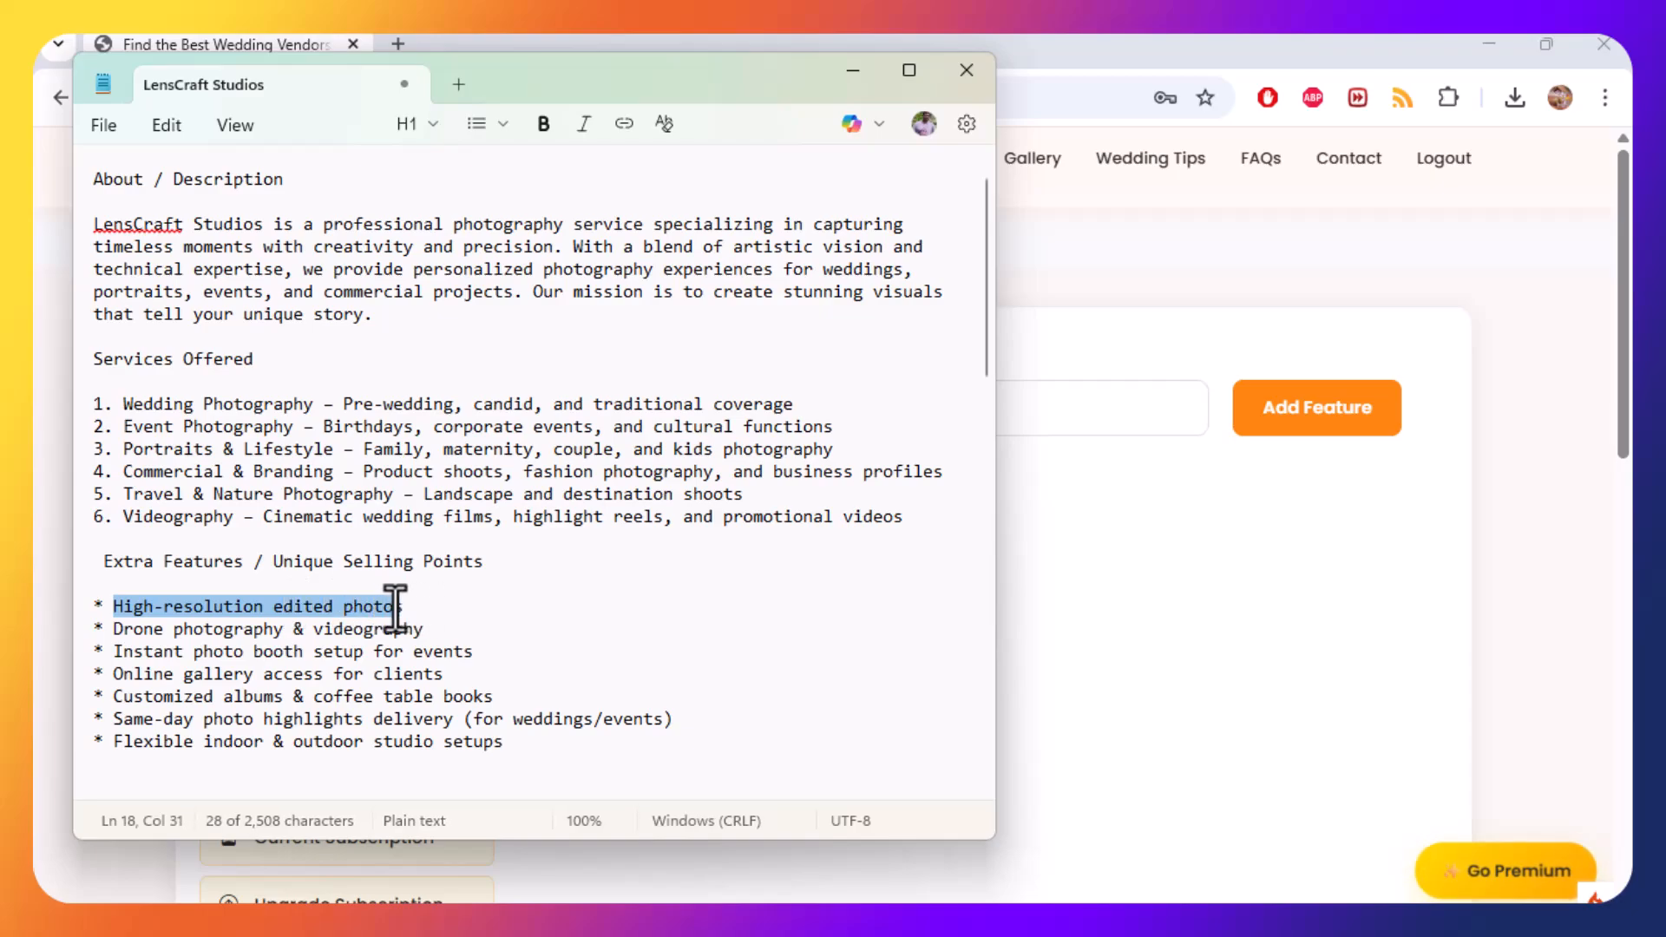
pyautogui.keyDown('shift'); pyautogui.click(450, 615); pyautogui.keyUp('shift')
pyautogui.hotkey('ctrl', 'c')
pyautogui.hotkey('alt', 'Tab')
pyautogui.click(747, 406)
pyautogui.hotkey('ctrl', 'v')
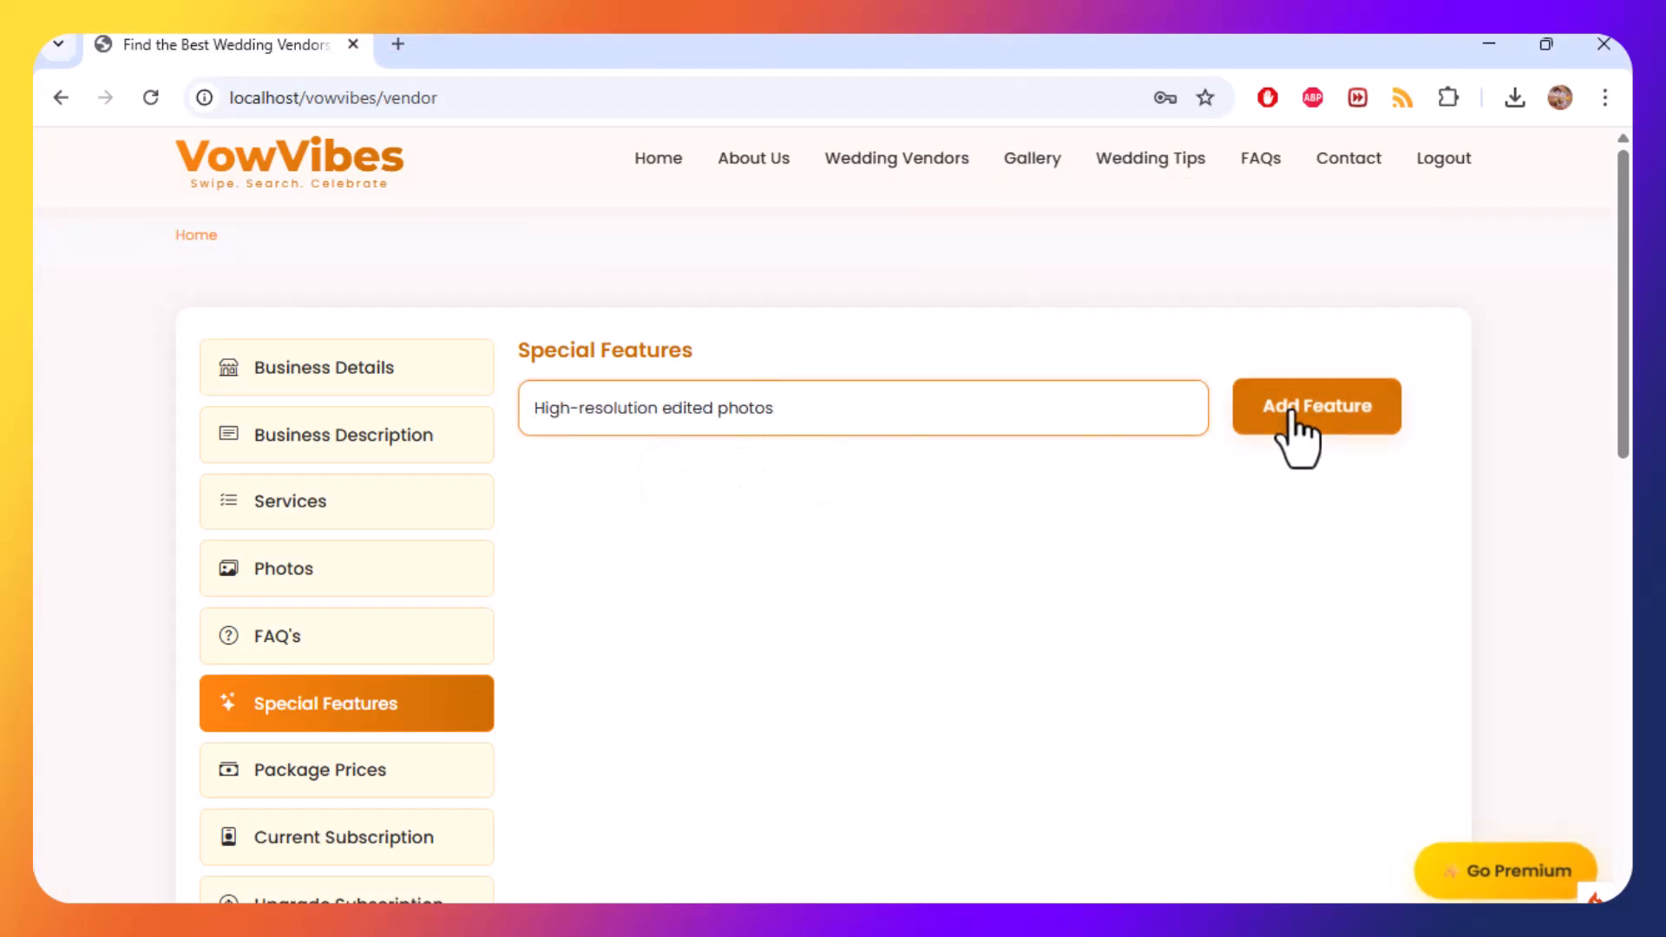
pyautogui.click(1302, 425)
# Add "Drone photography & videography" as a special feature.
pyautogui.hotkey('alt', 'Tab')
pyautogui.moveTo(115, 628); pyautogui.dragTo(424, 627)
pyautogui.hotkey('ctrl', 'c')
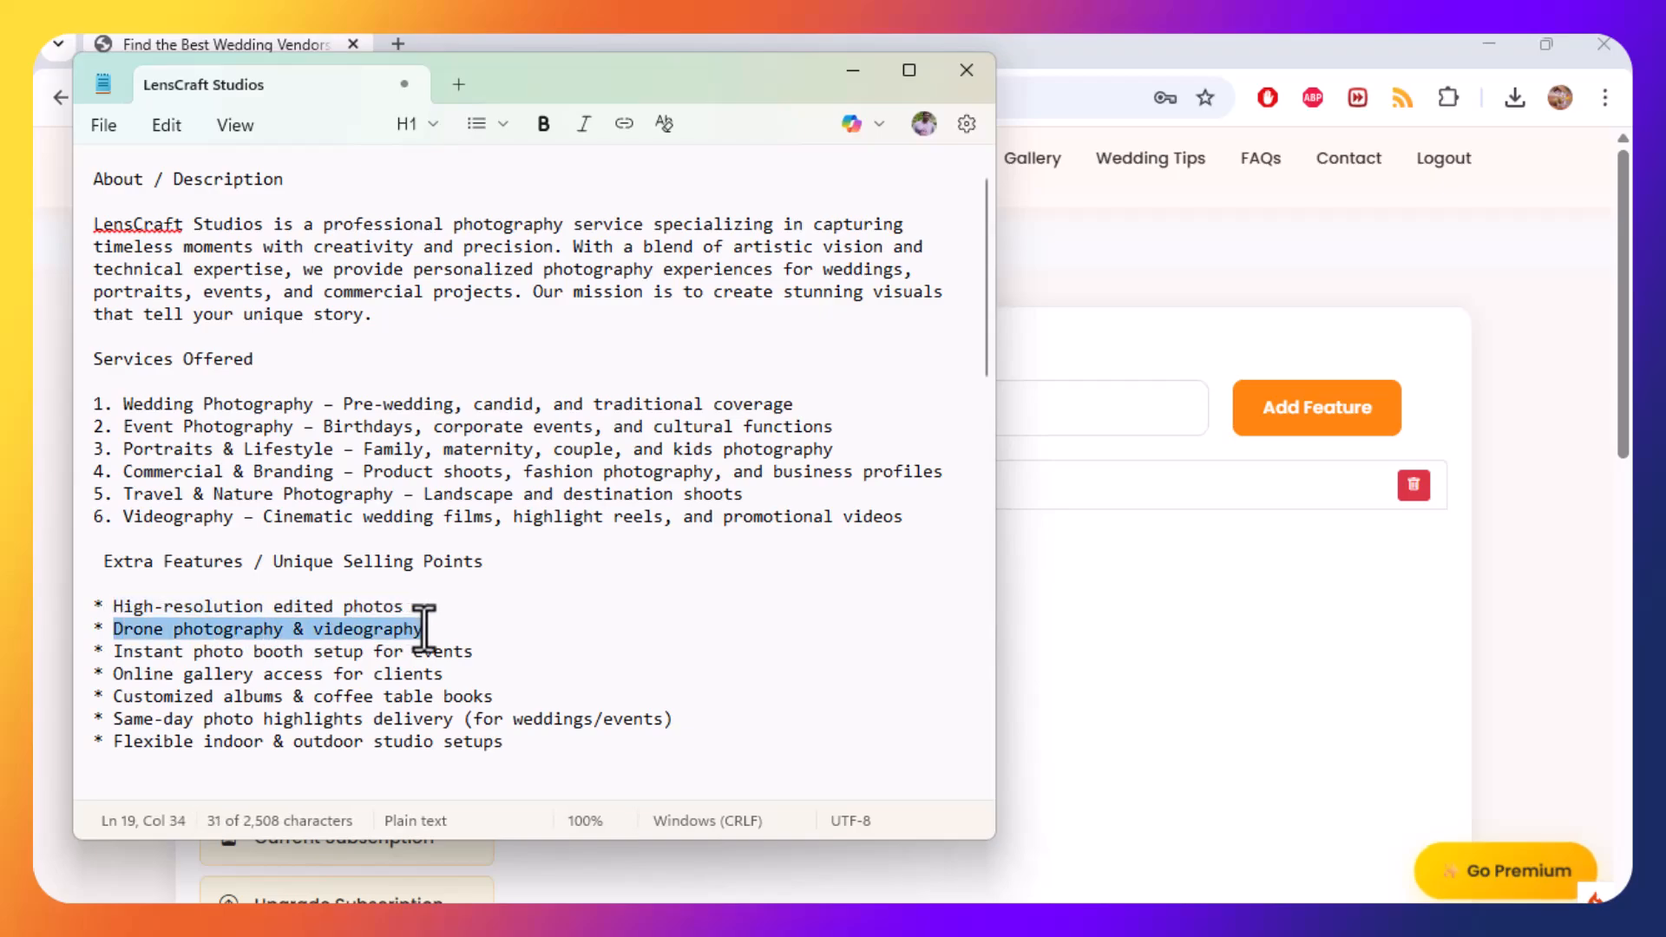
pyautogui.hotkey('alt', 'Tab')
pyautogui.click(763, 417)
pyautogui.hotkey('ctrl', 'v')
pyautogui.click(1301, 434)
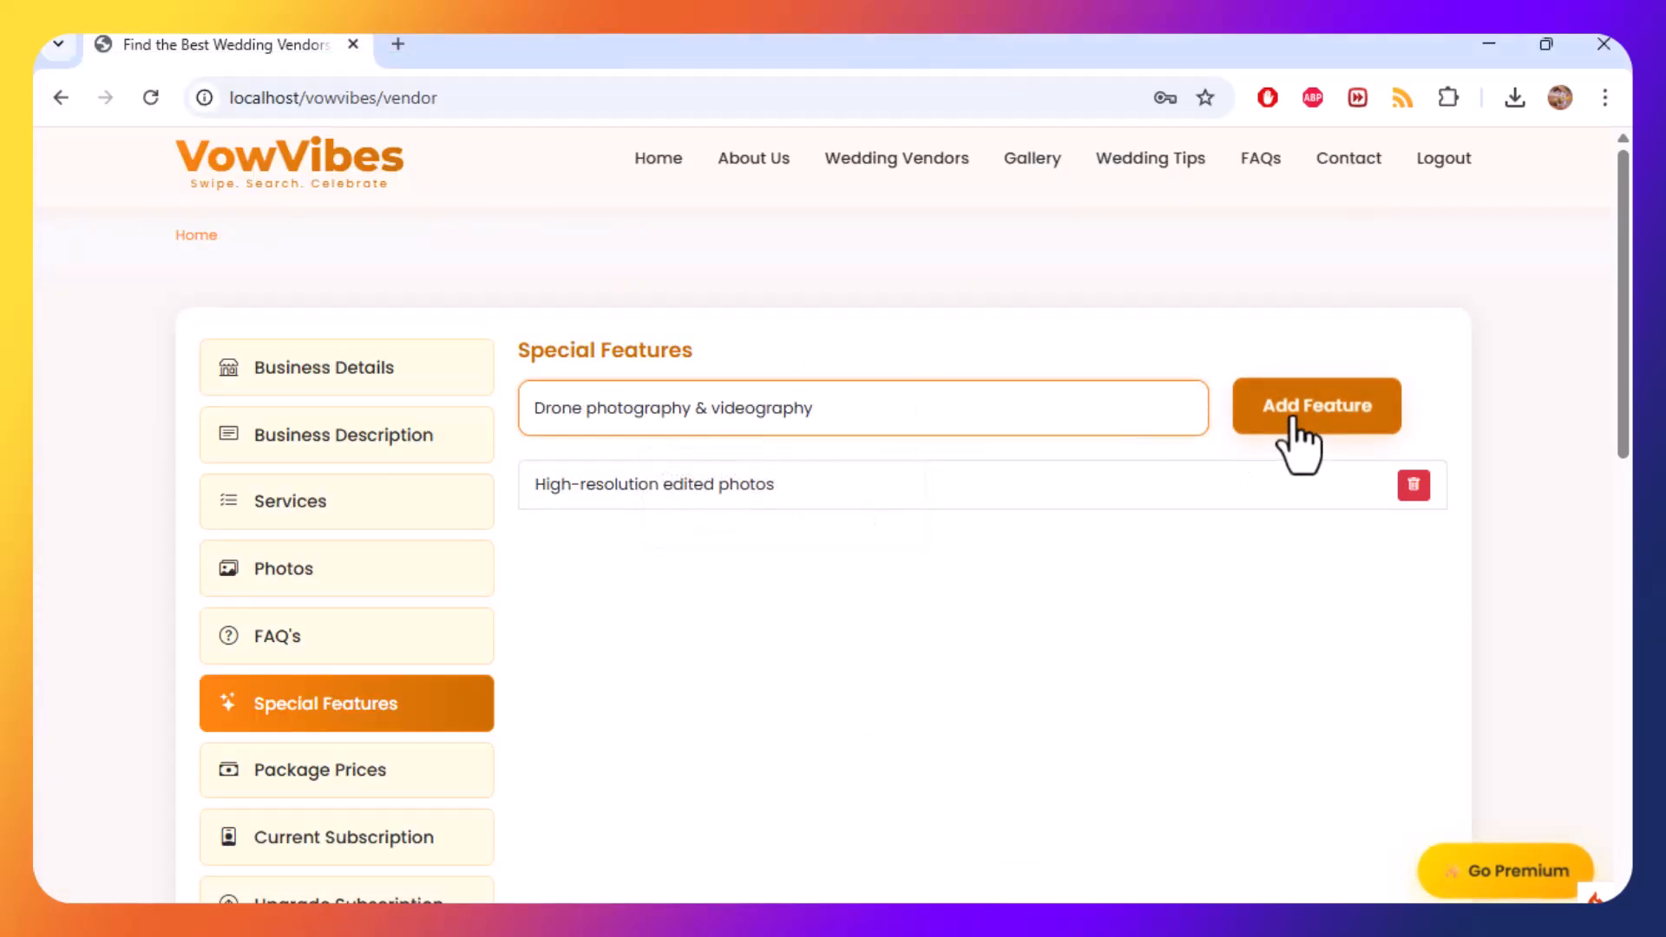
# Add "Instant photo booth setup for events" as a special feature.
pyautogui.hotkey('alt', 'Tab')
pyautogui.moveTo(115, 651); pyautogui.dragTo(483, 647)
pyautogui.hotkey('ctrl', 'c')
pyautogui.hotkey('alt', 'Tab')
pyautogui.click(746, 404)
pyautogui.hotkey('ctrl', 'v')
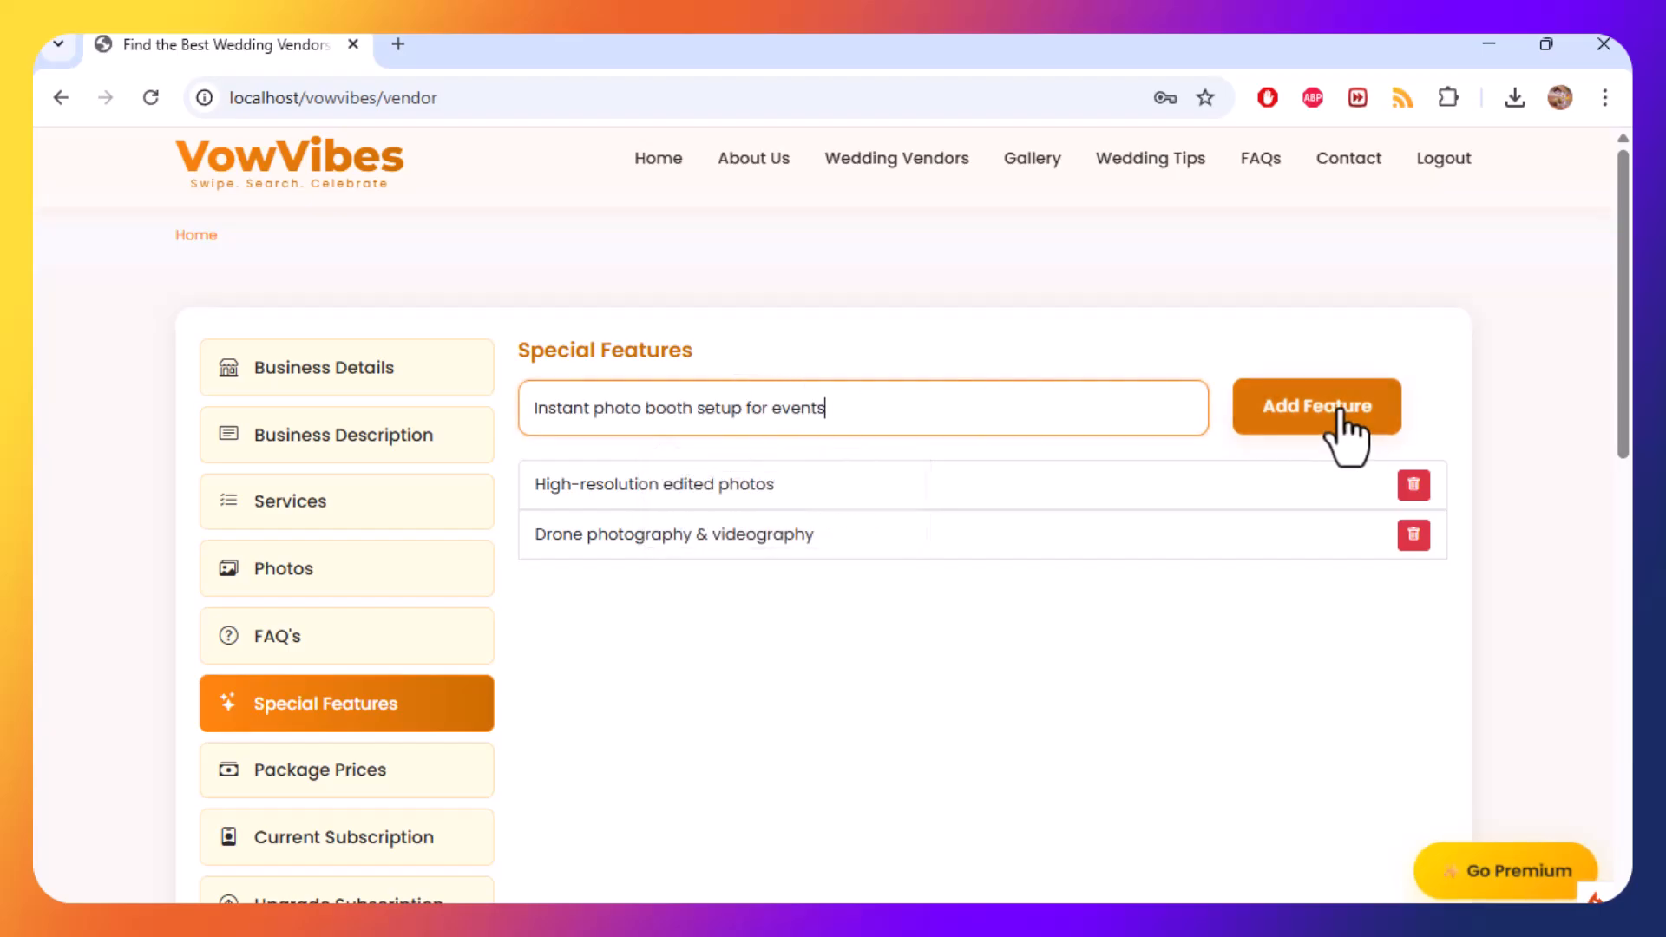
pyautogui.click(1336, 416)
# Add "Online gallery access for clients" as a special feature.
pyautogui.hotkey('alt', 'Tab')
pyautogui.moveTo(114, 673); pyautogui.dragTo(461, 673)
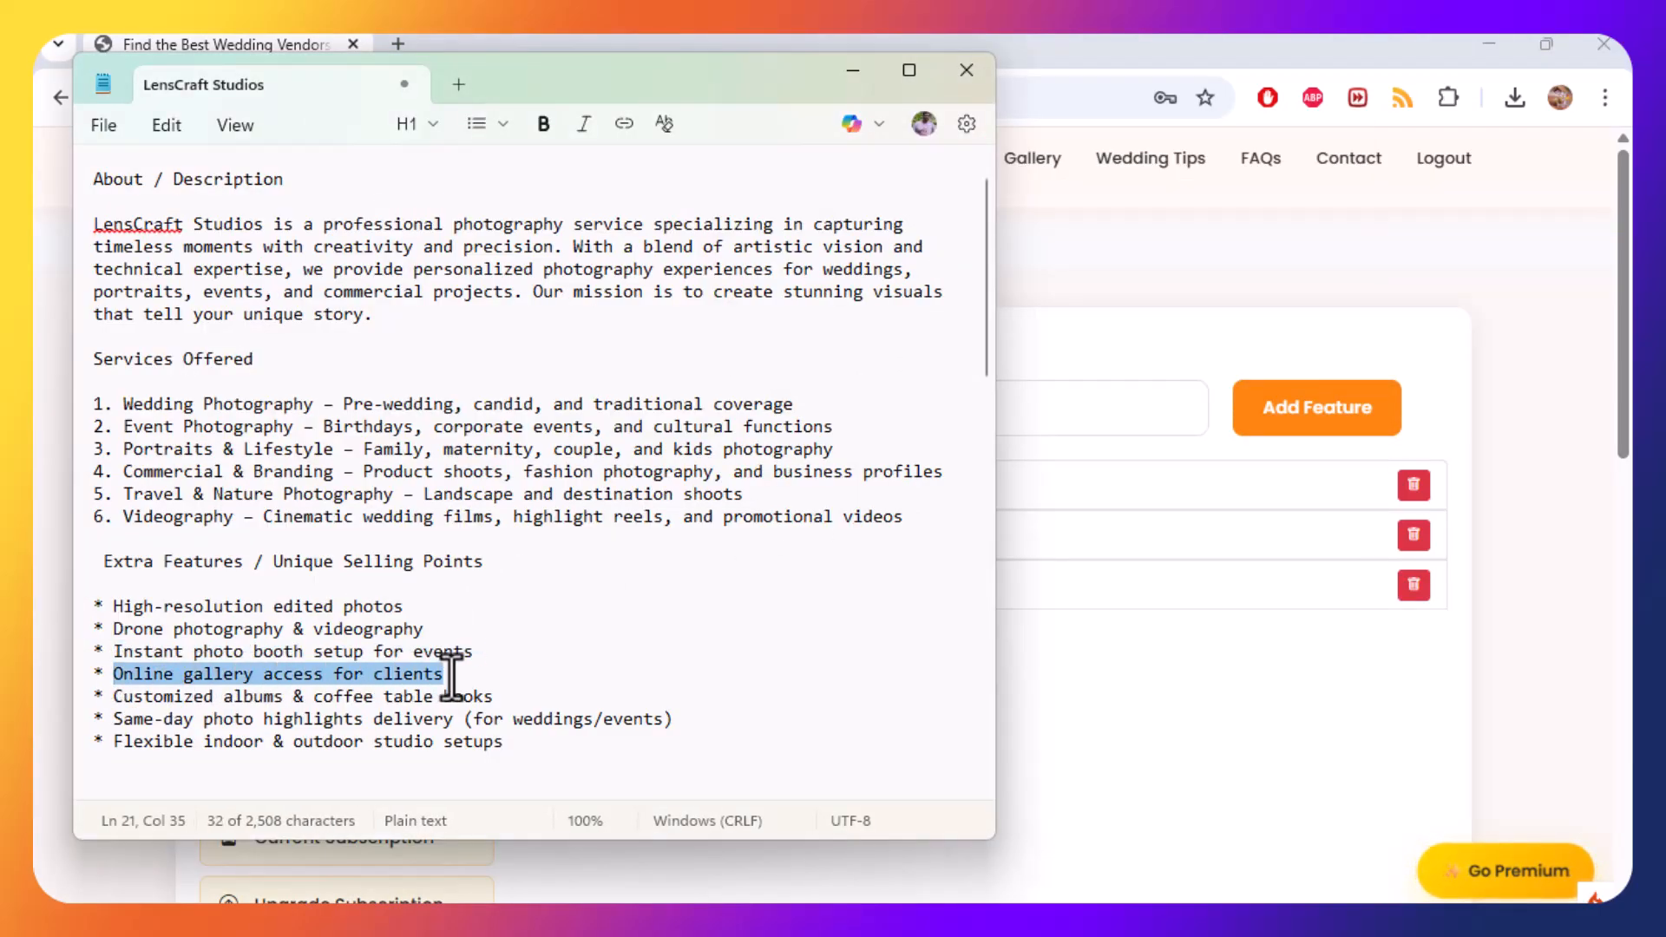
pyautogui.hotkey('ctrl', 'c')
pyautogui.hotkey('alt', 'Tab')
pyautogui.click(810, 420)
pyautogui.hotkey('ctrl', 'v')
pyautogui.click(1252, 409)
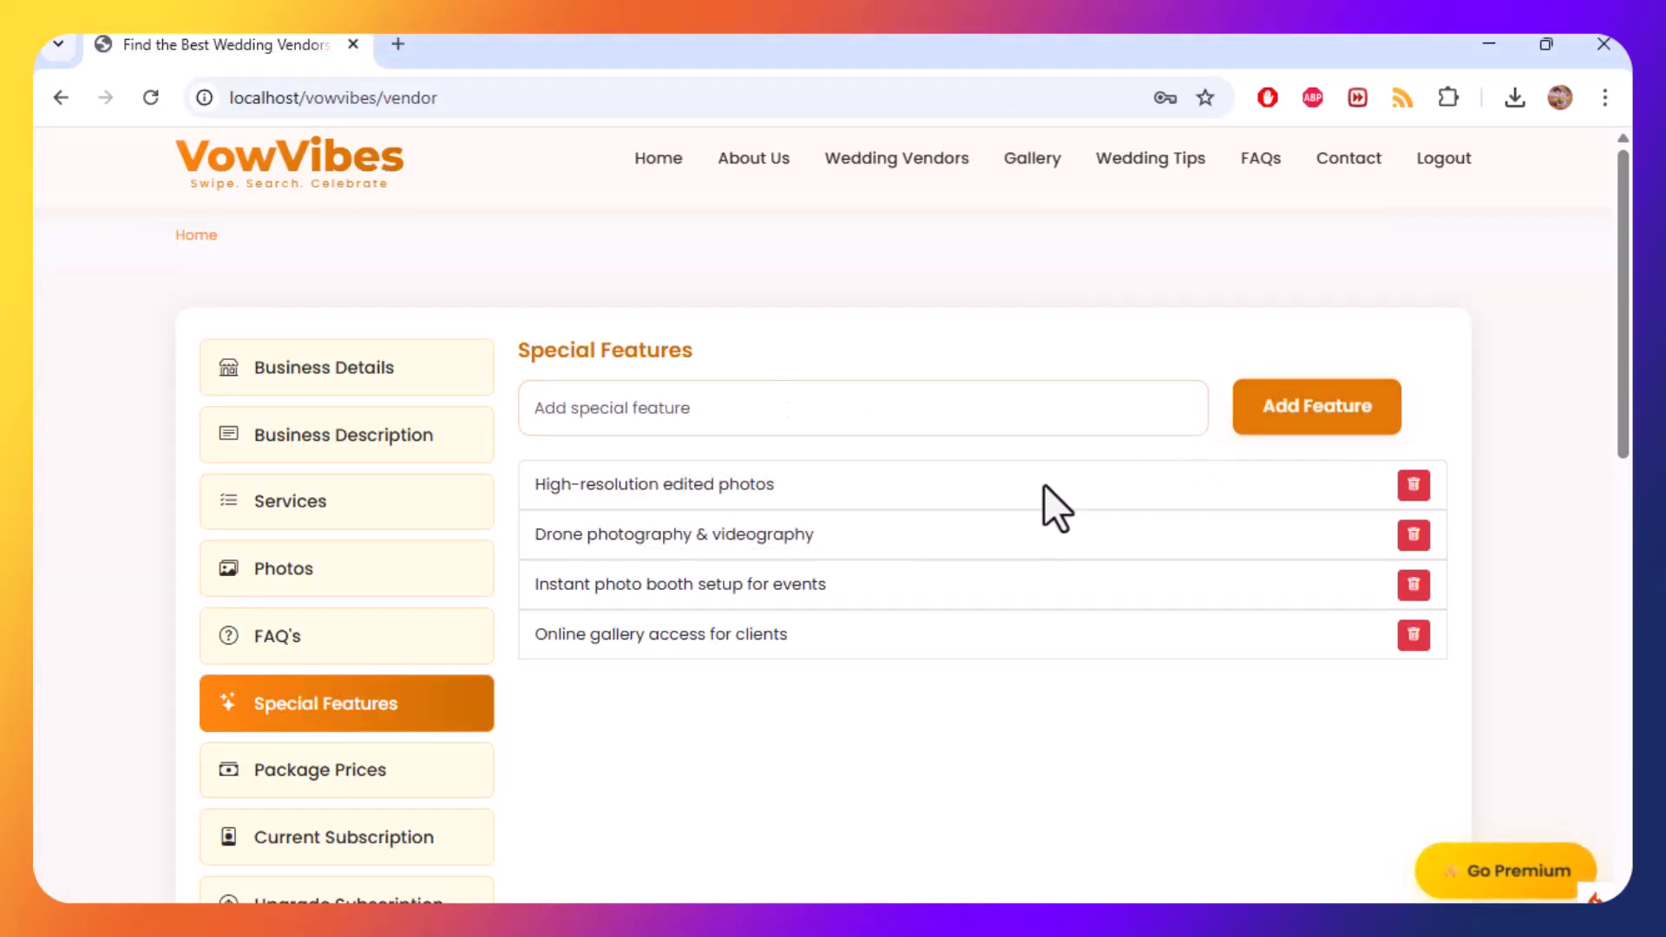
# Add "Customized albums & coffee table books" as a special feature.
pyautogui.hotkey('alt', 'Tab')
pyautogui.moveTo(115, 696); pyautogui.dragTo(550, 696)
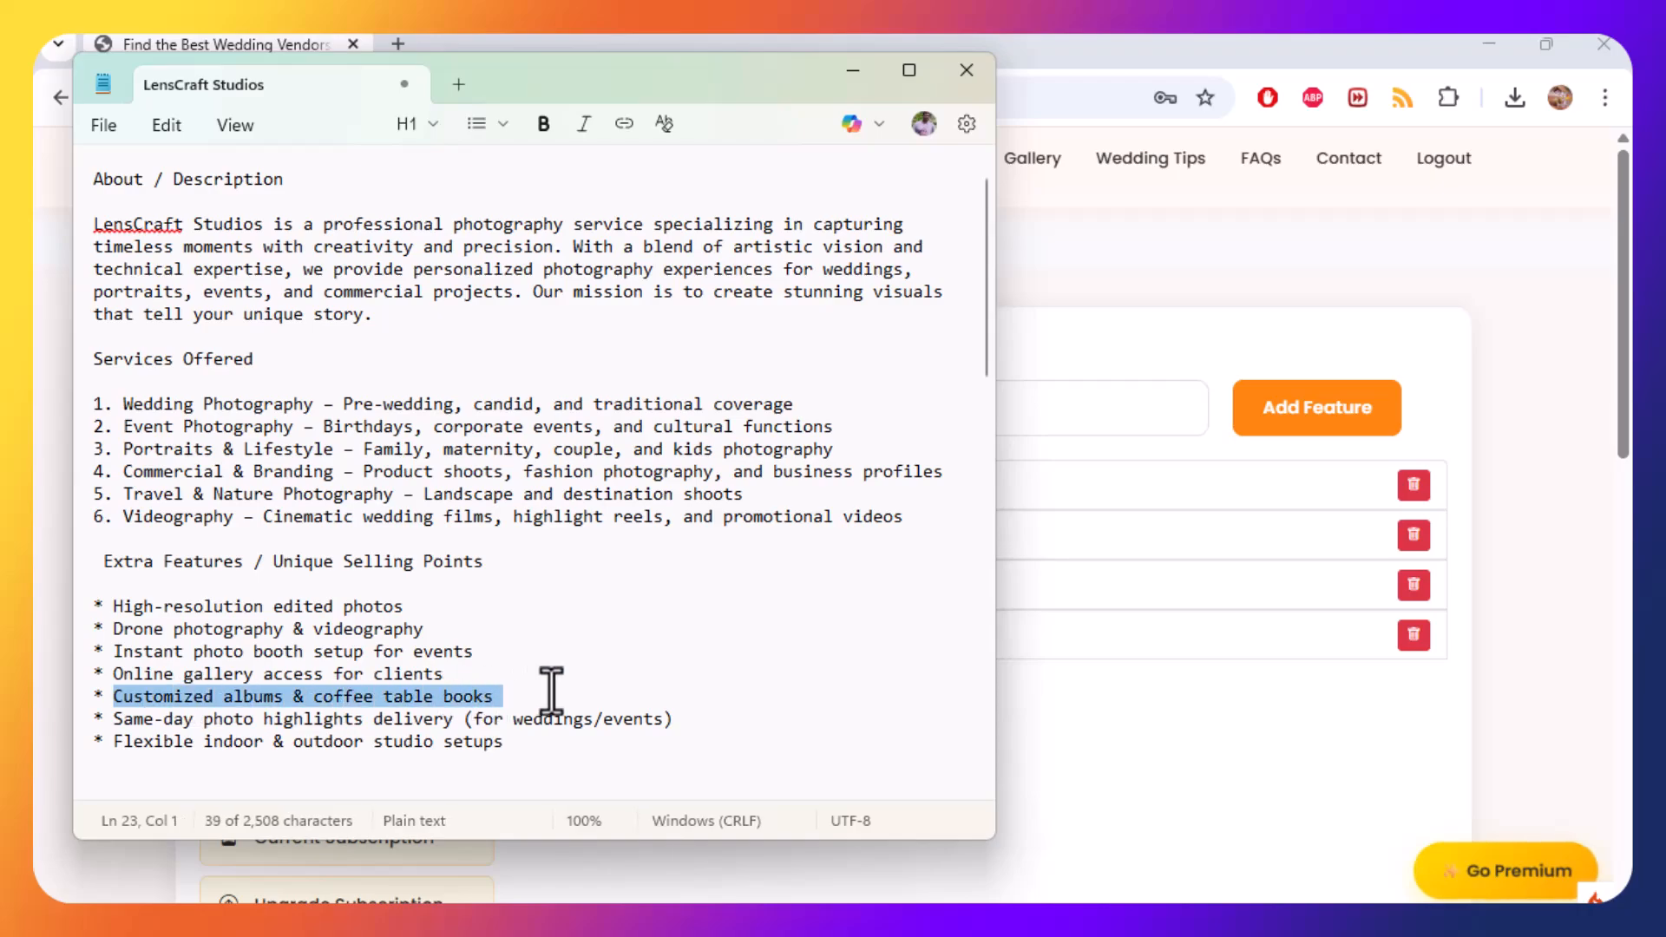
pyautogui.hotkey('ctrl', 'c')
pyautogui.hotkey('alt', 'Tab')
pyautogui.click(776, 408)
pyautogui.hotkey('ctrl', 'v')
pyautogui.click(1327, 410)
# Add "Same-day photo highlights delivery (for weddings/events)" as a special feature.
pyautogui.hotkey('alt', 'Tab')
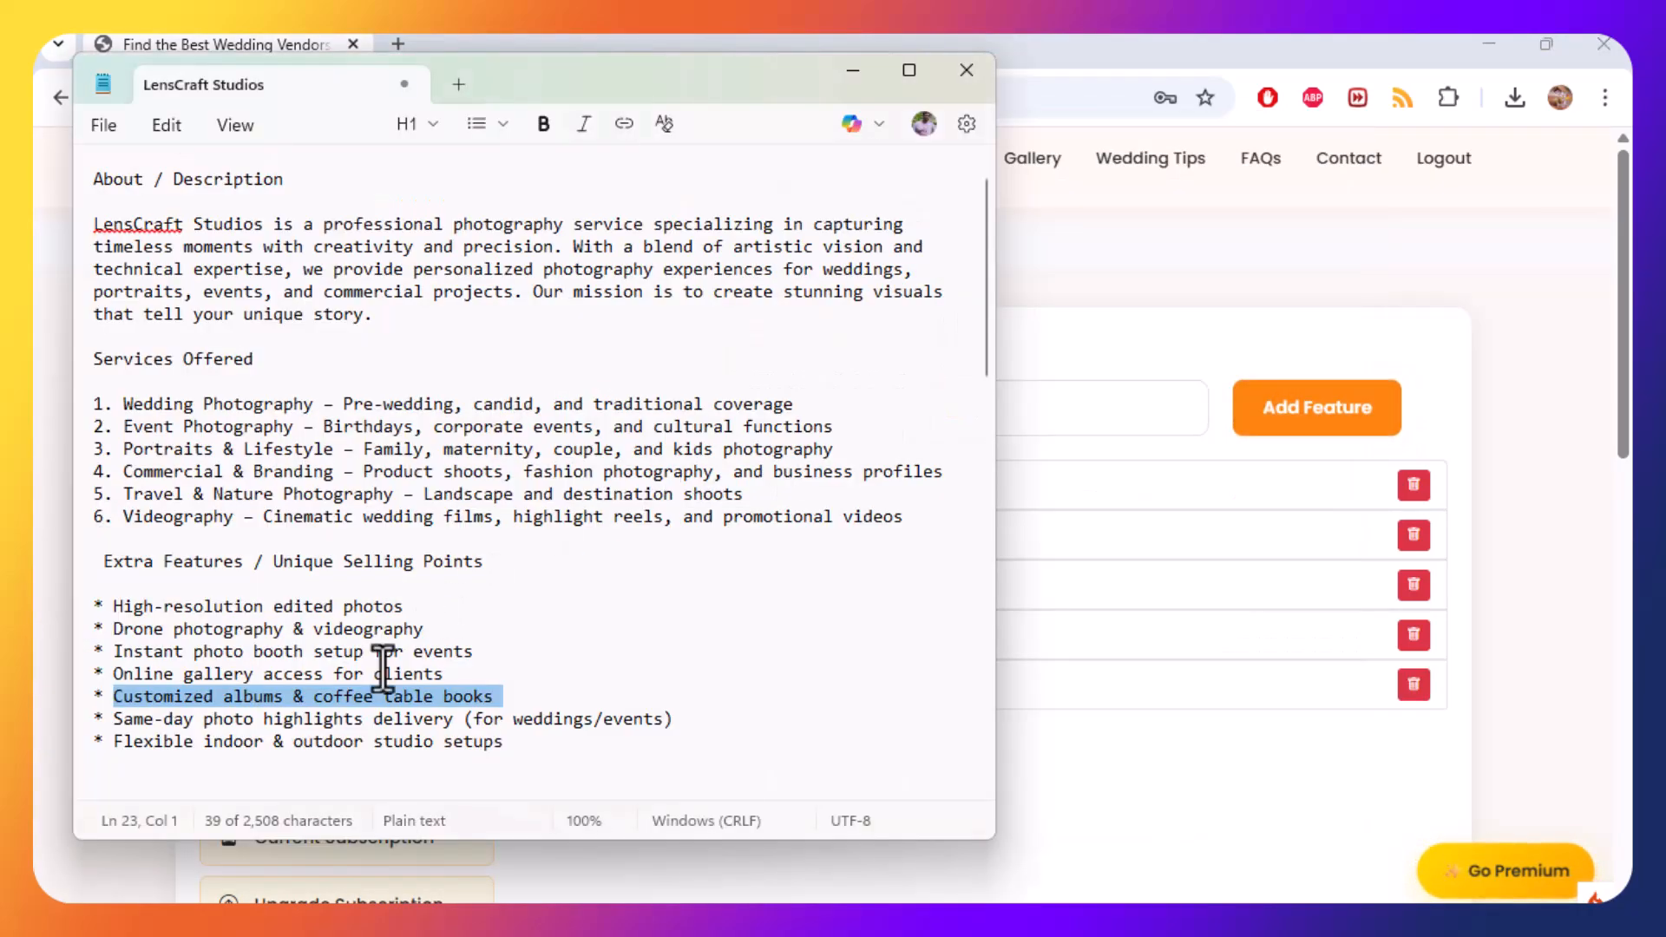
pyautogui.moveTo(111, 720); pyautogui.dragTo(736, 711)
pyautogui.hotkey('ctrl', 'c')
pyautogui.hotkey('alt', 'Tab')
pyautogui.click(940, 417)
pyautogui.hotkey('ctrl', 'v')
pyautogui.click(1280, 427)
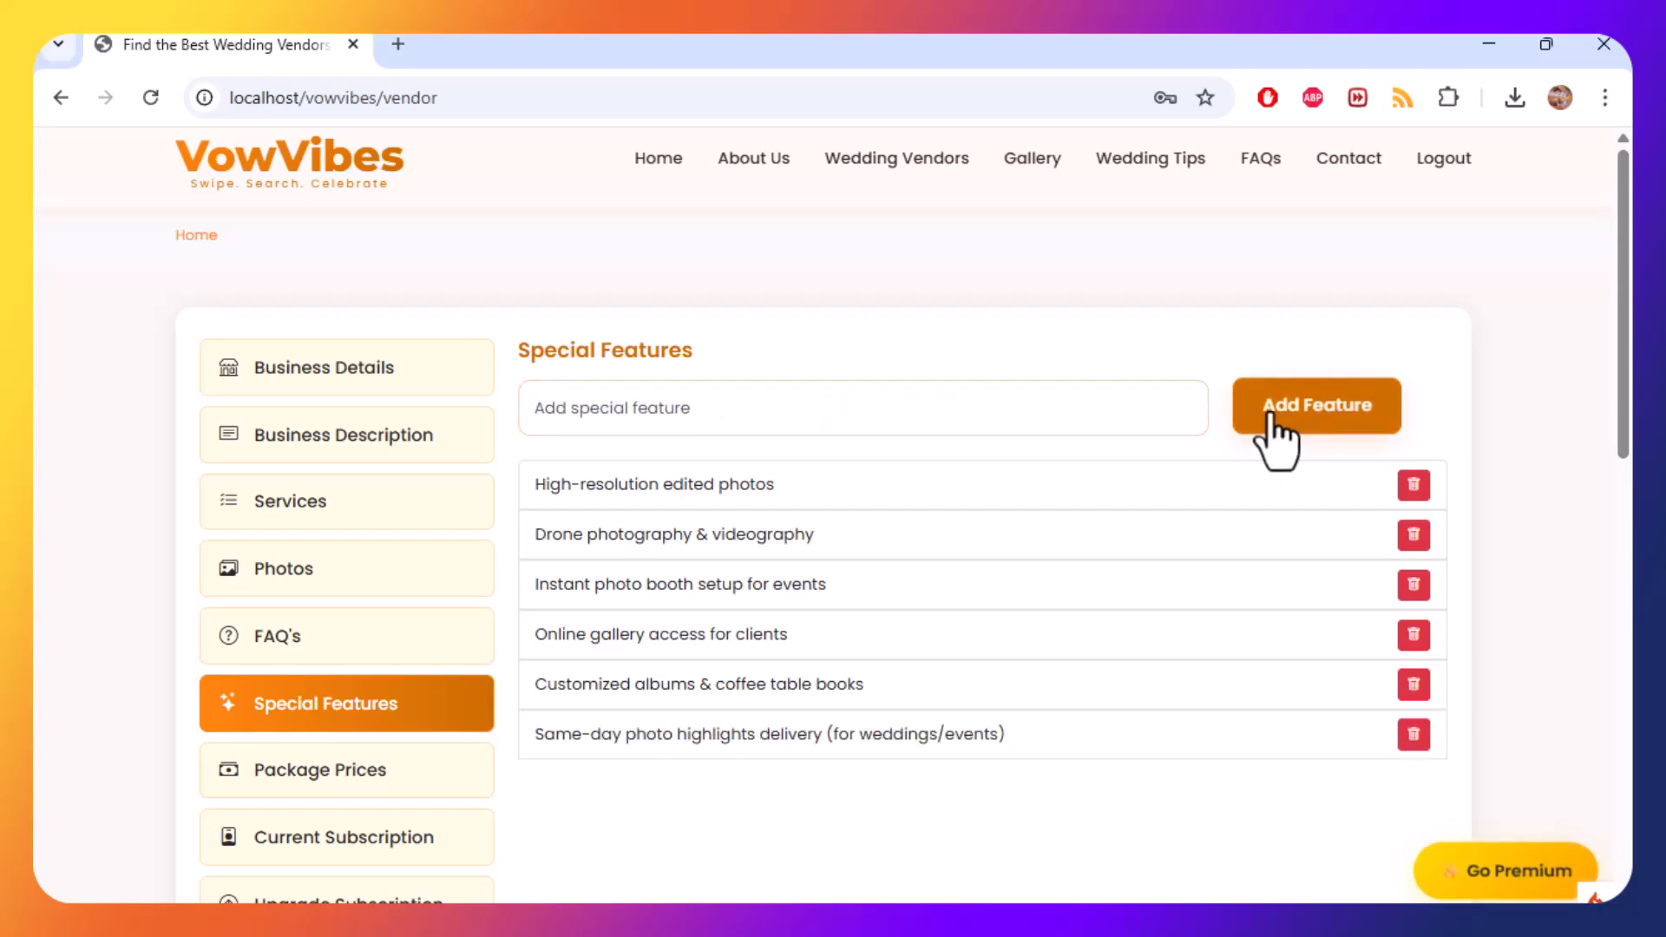
# Add "Flexible indoor & outdoor studio setups" as a special feature.
pyautogui.hotkey('alt', 'Tab')
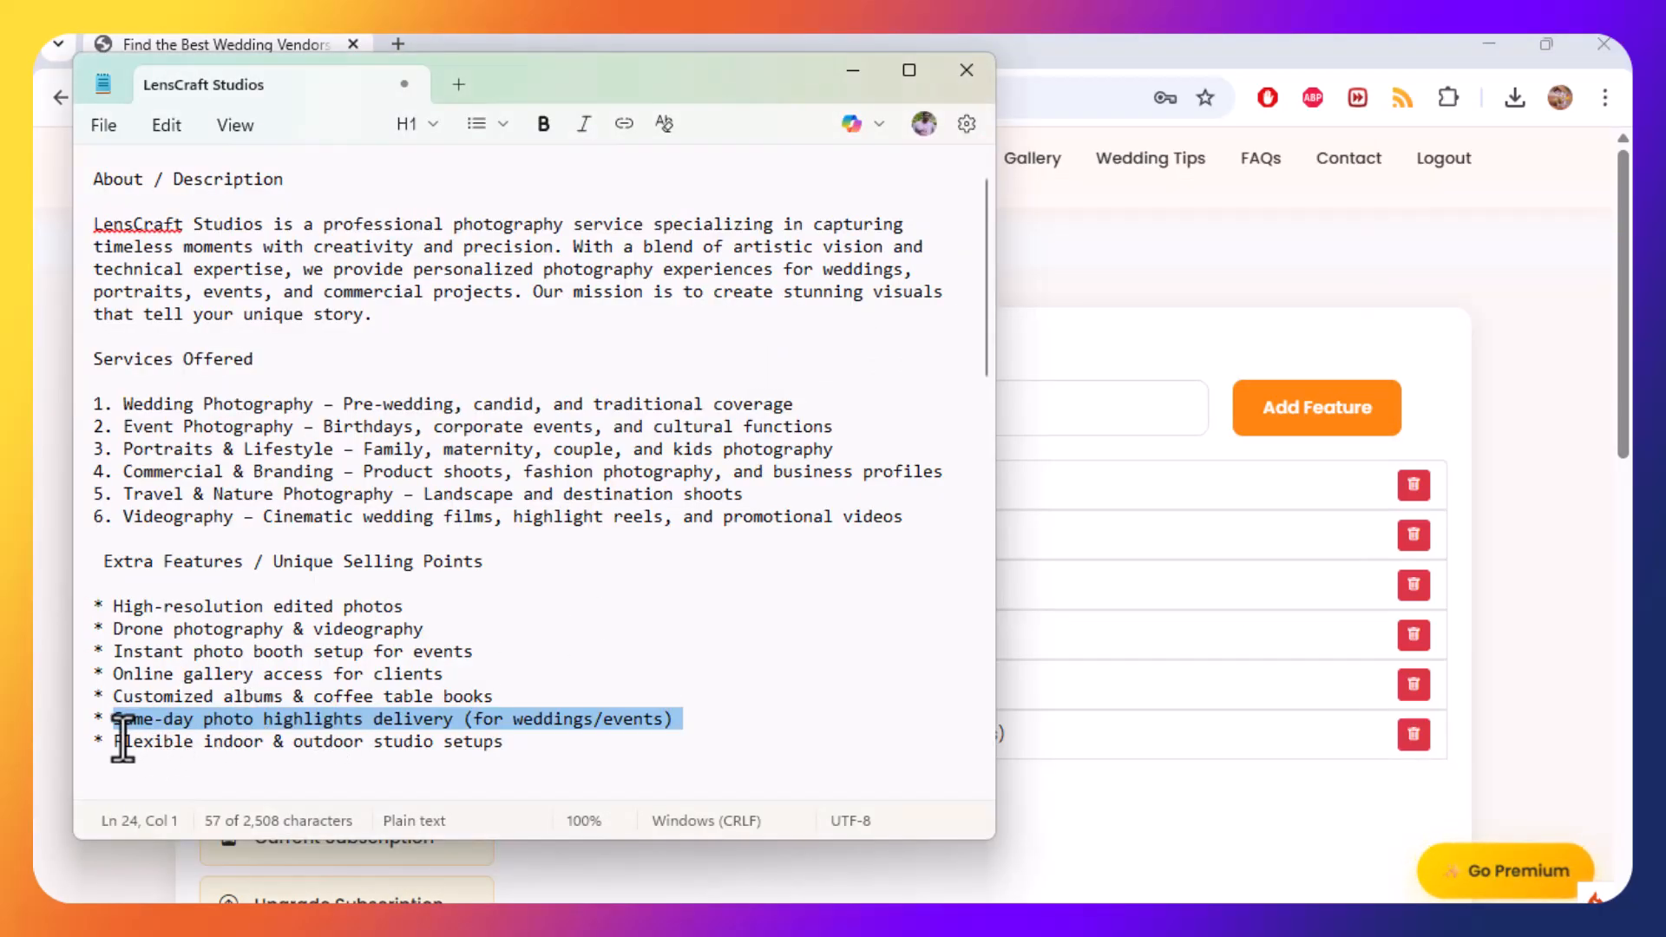
pyautogui.moveTo(115, 741); pyautogui.dragTo(532, 740)
pyautogui.hotkey('ctrl', 'c')
pyautogui.hotkey('alt', 'Tab')
pyautogui.click(925, 417)
pyautogui.hotkey('ctrl', 'v')
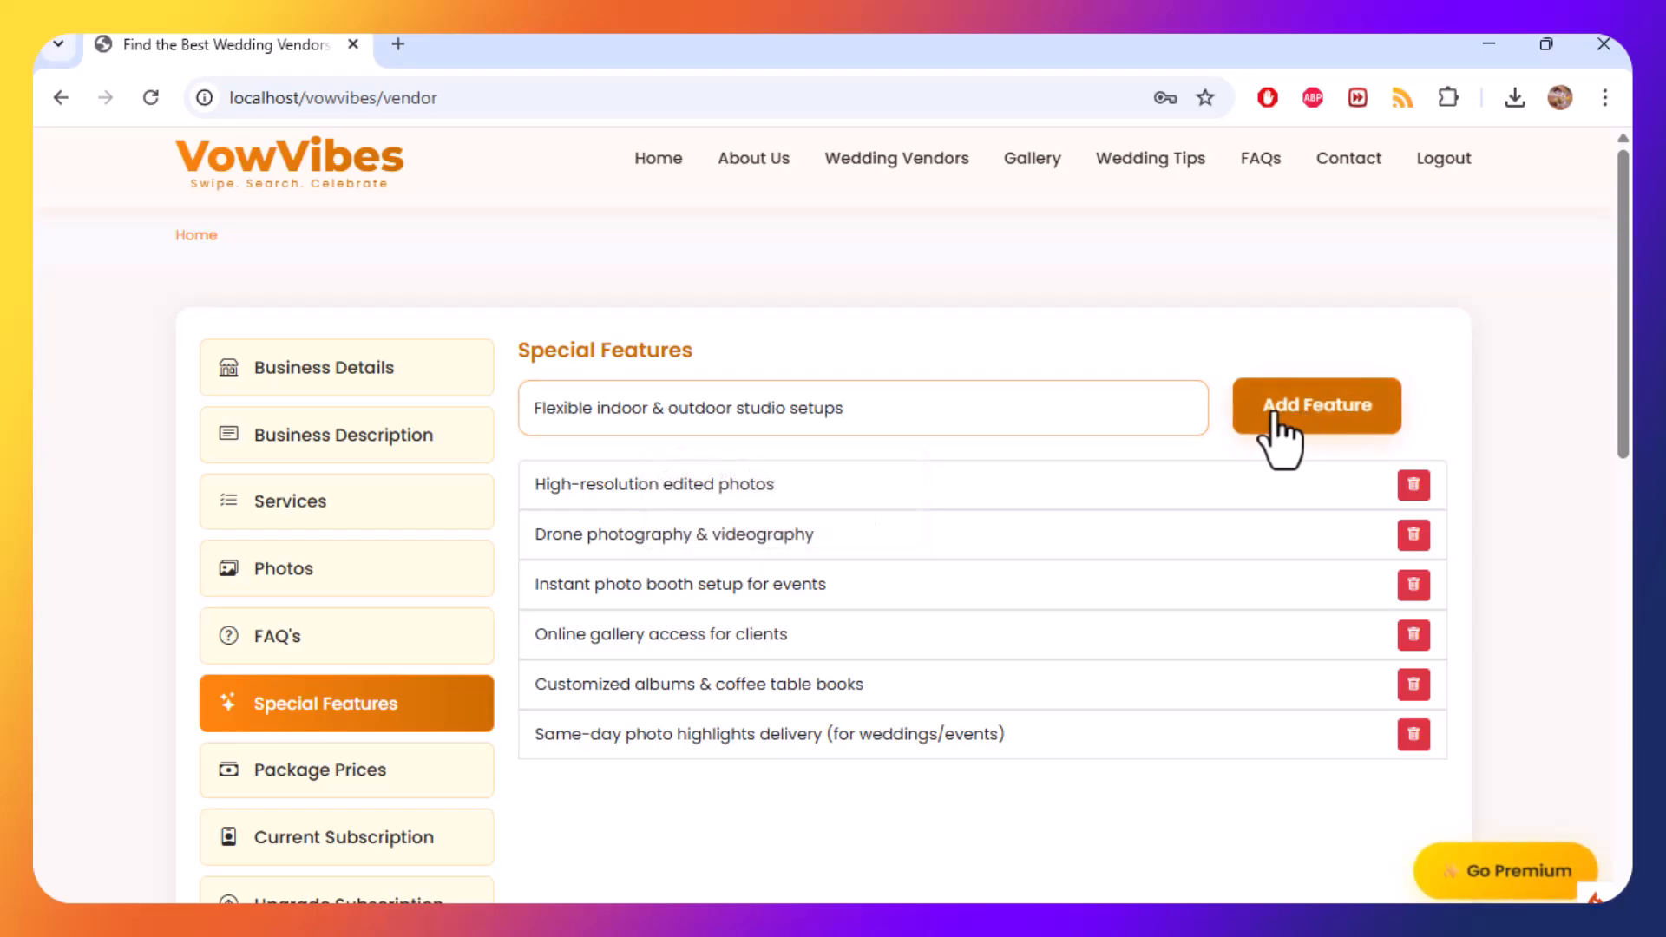
pyautogui.click(1279, 427)
# Open the Package Prices section and enter the package name "Basic Package - 4 hours coverage" from the notes.
pyautogui.hotkey('alt', 'Tab')
pyautogui.hotkey('alt', 'Tab')
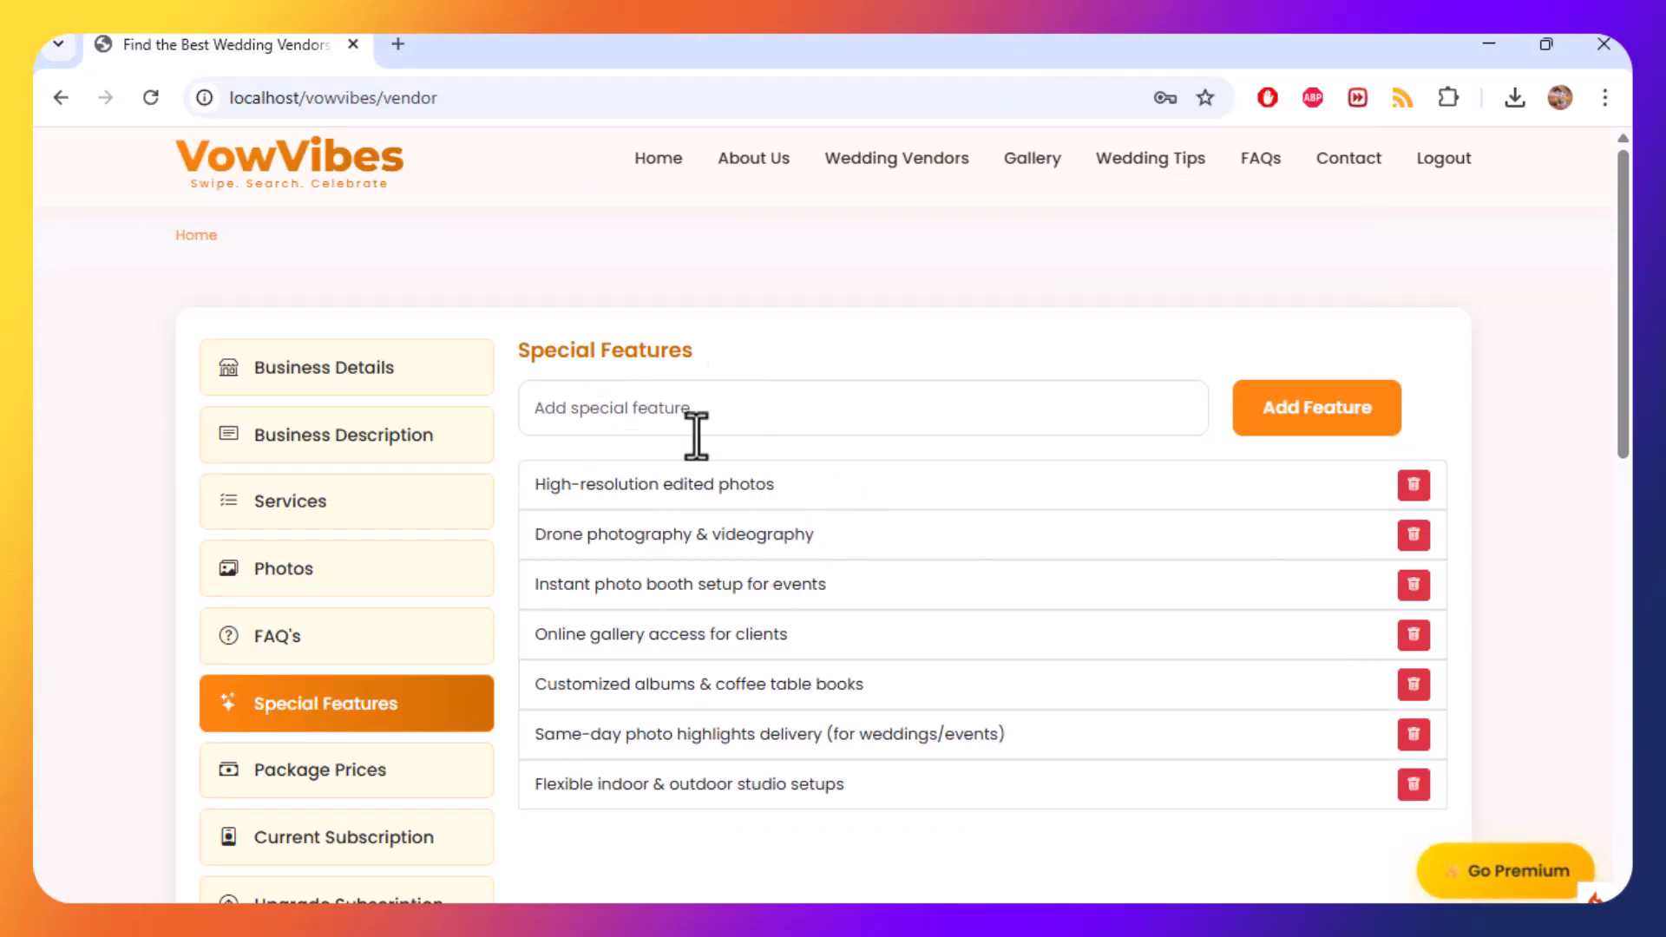
pyautogui.scroll(-3, 425, 572)
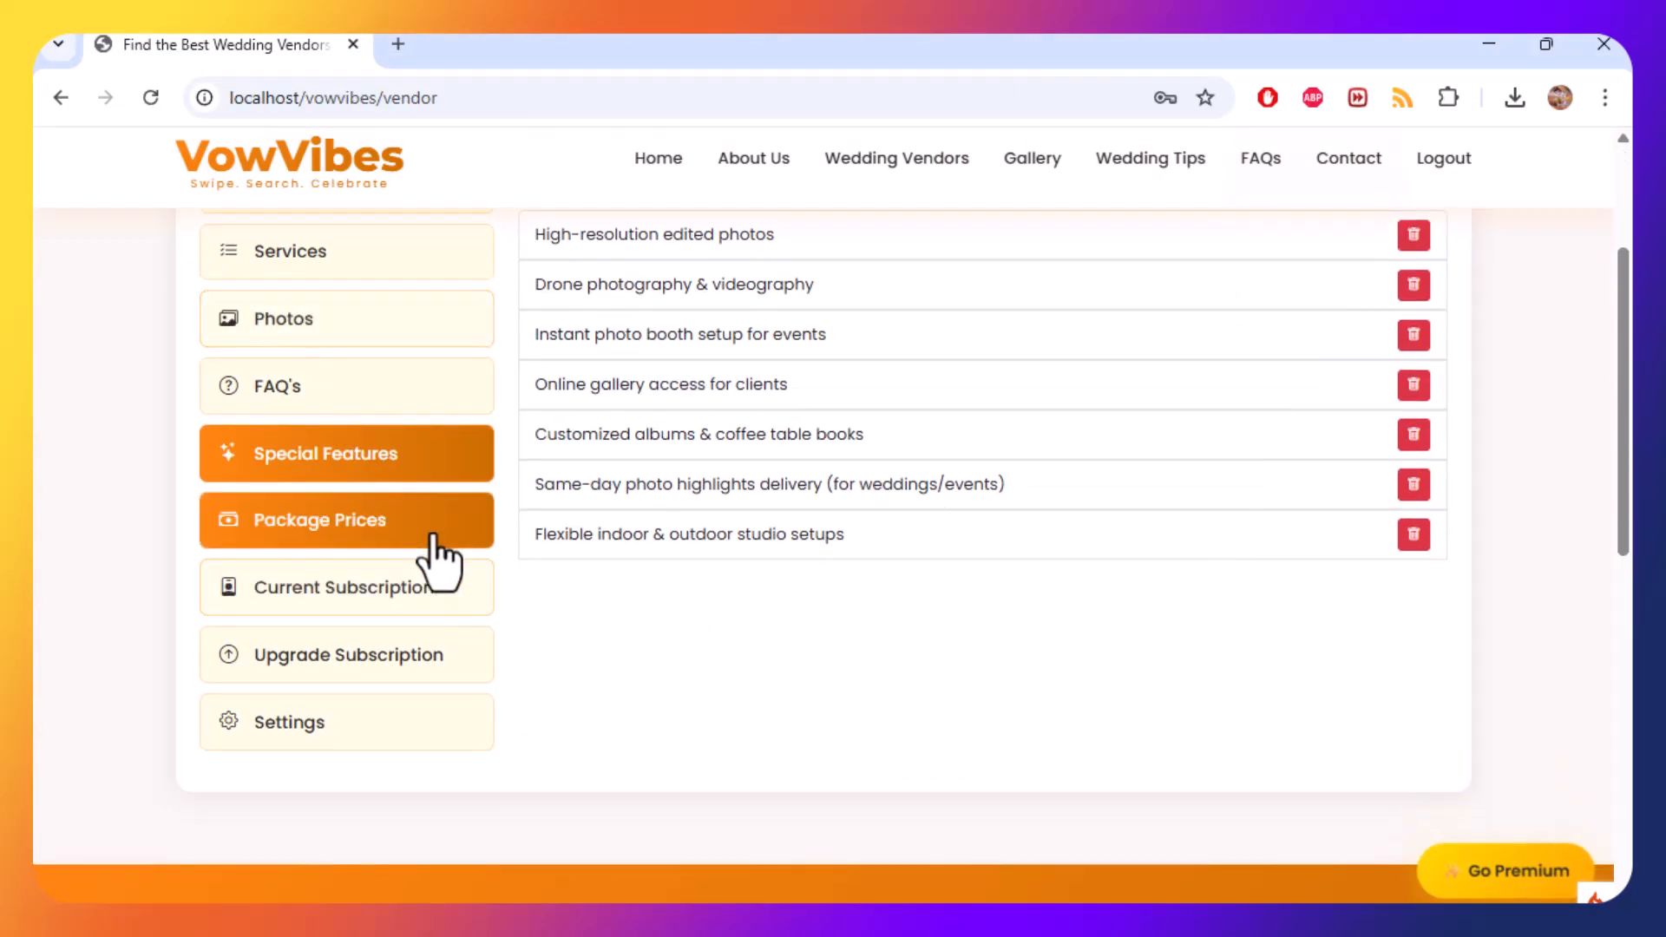
pyautogui.click(421, 547)
pyautogui.scroll(3, 735, 562)
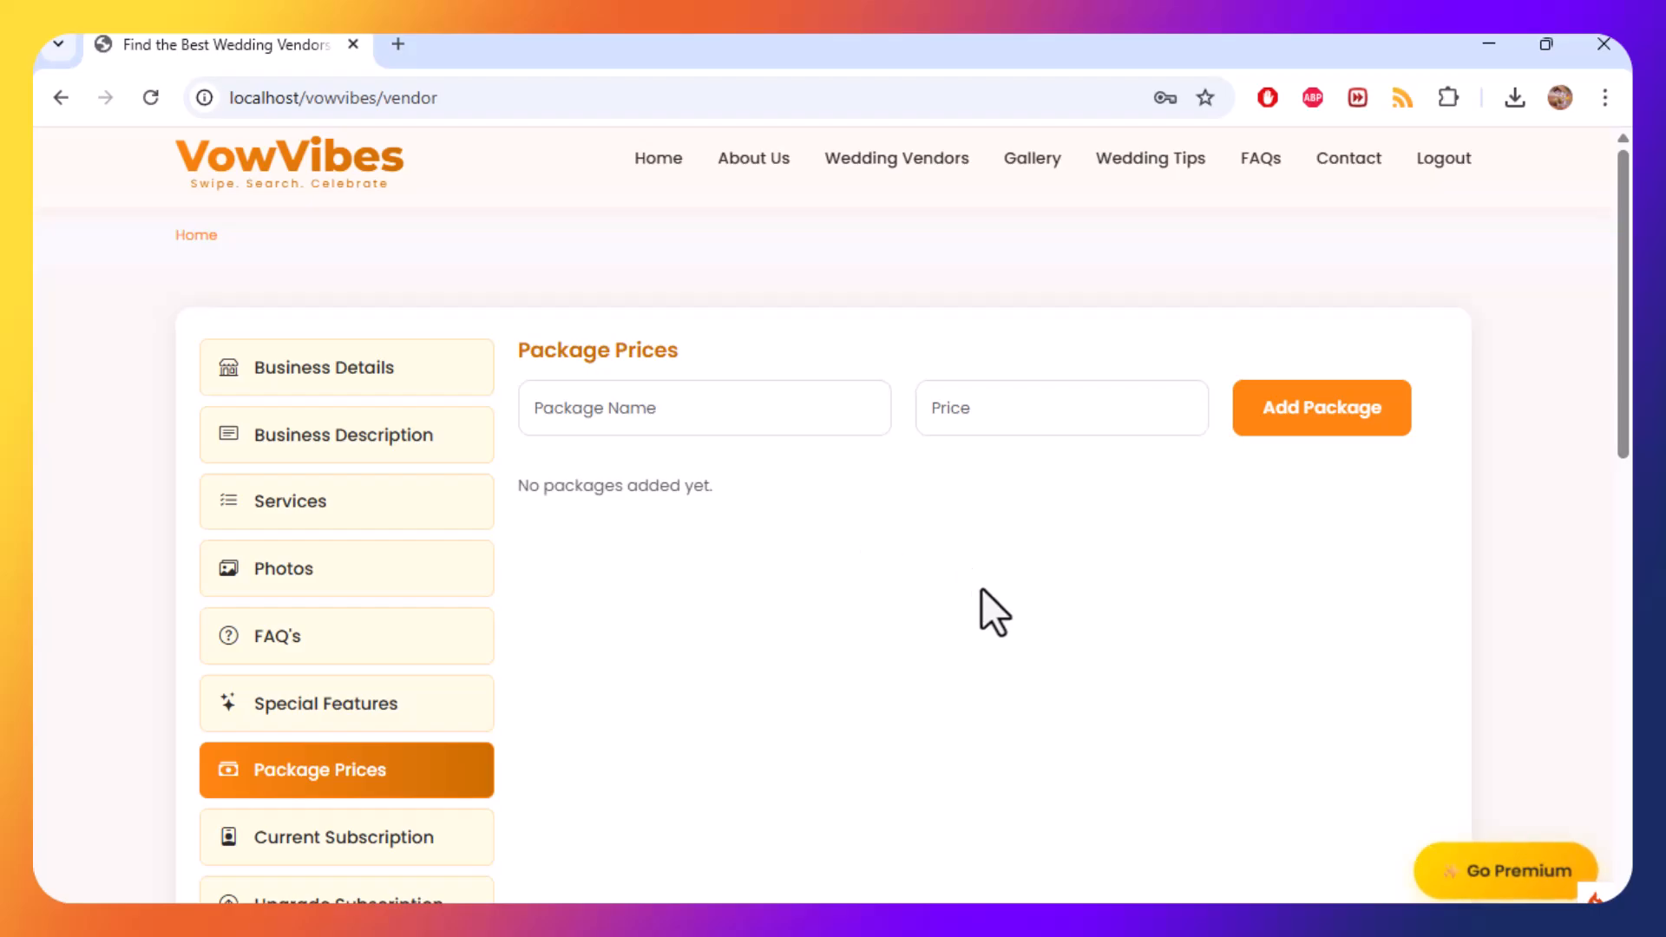
pyautogui.hotkey('alt', 'Tab')
pyautogui.scroll(-4, 866, 600)
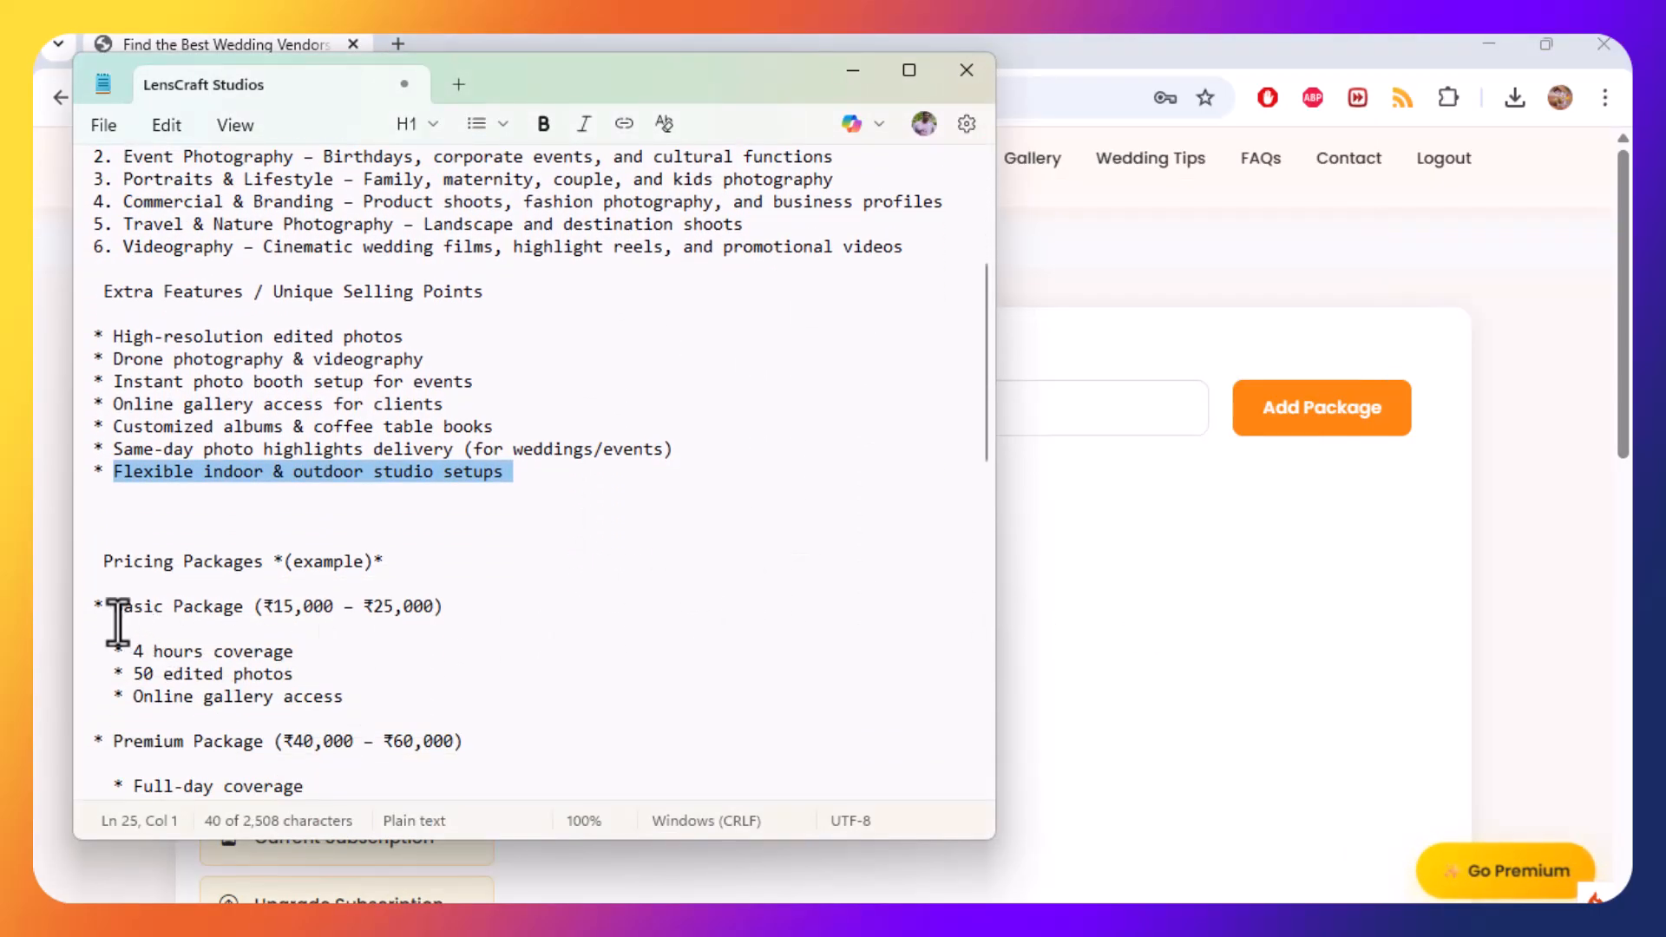
pyautogui.moveTo(116, 607); pyautogui.dragTo(242, 612)
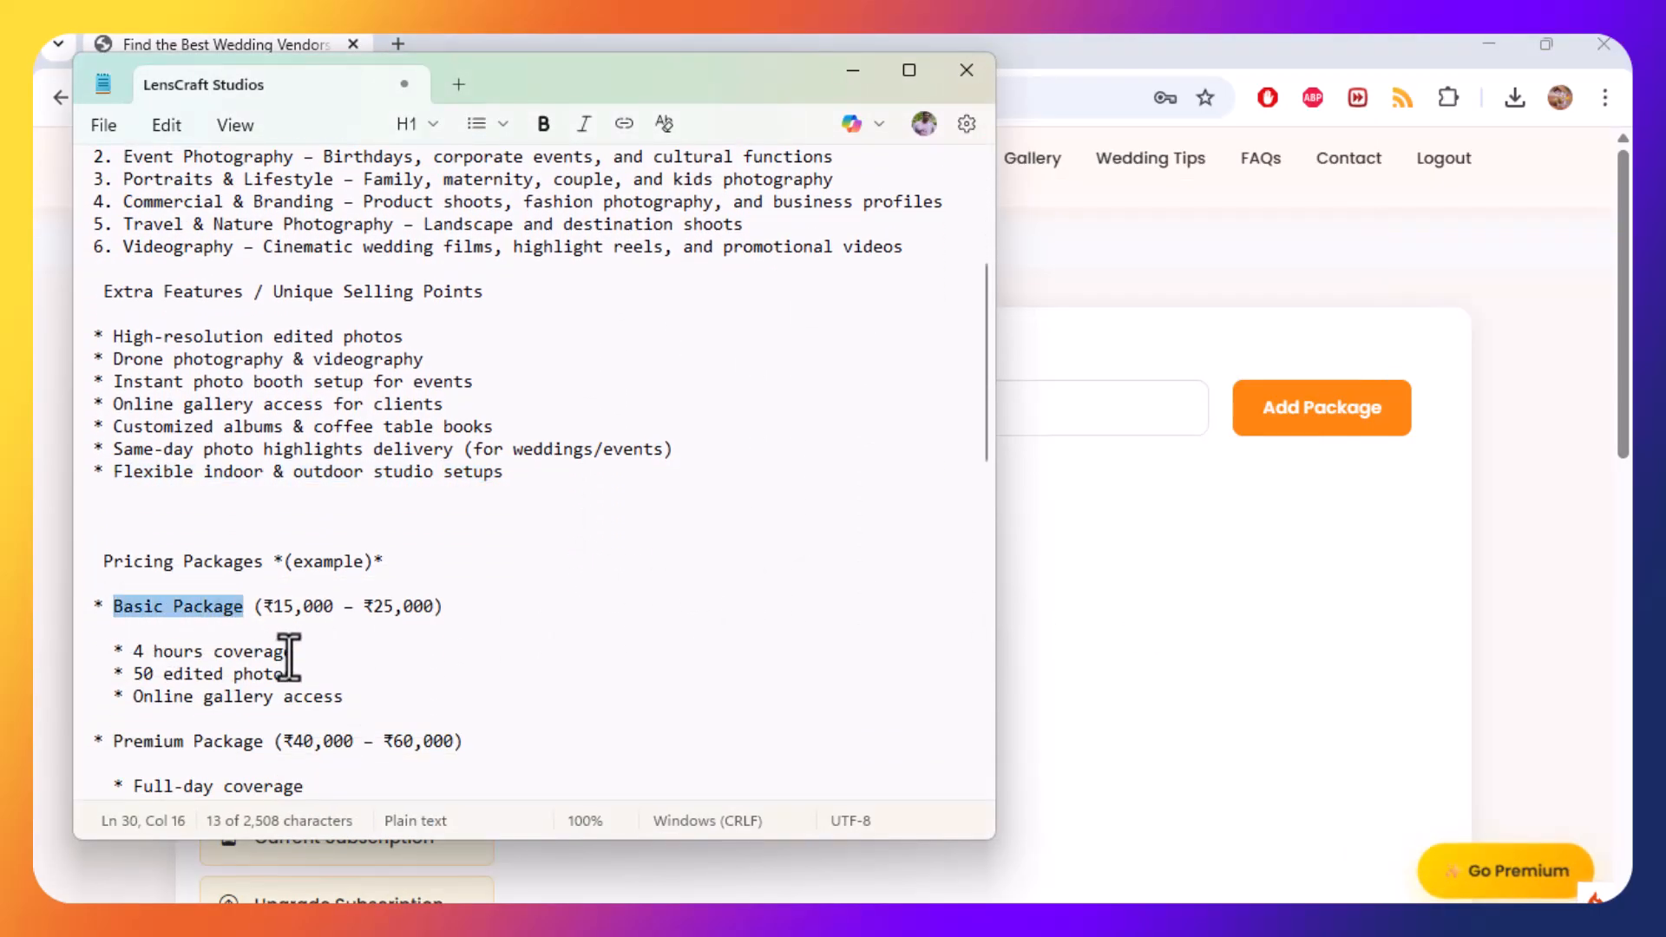
pyautogui.hotkey('alt', 'Tab')
pyautogui.click(709, 415)
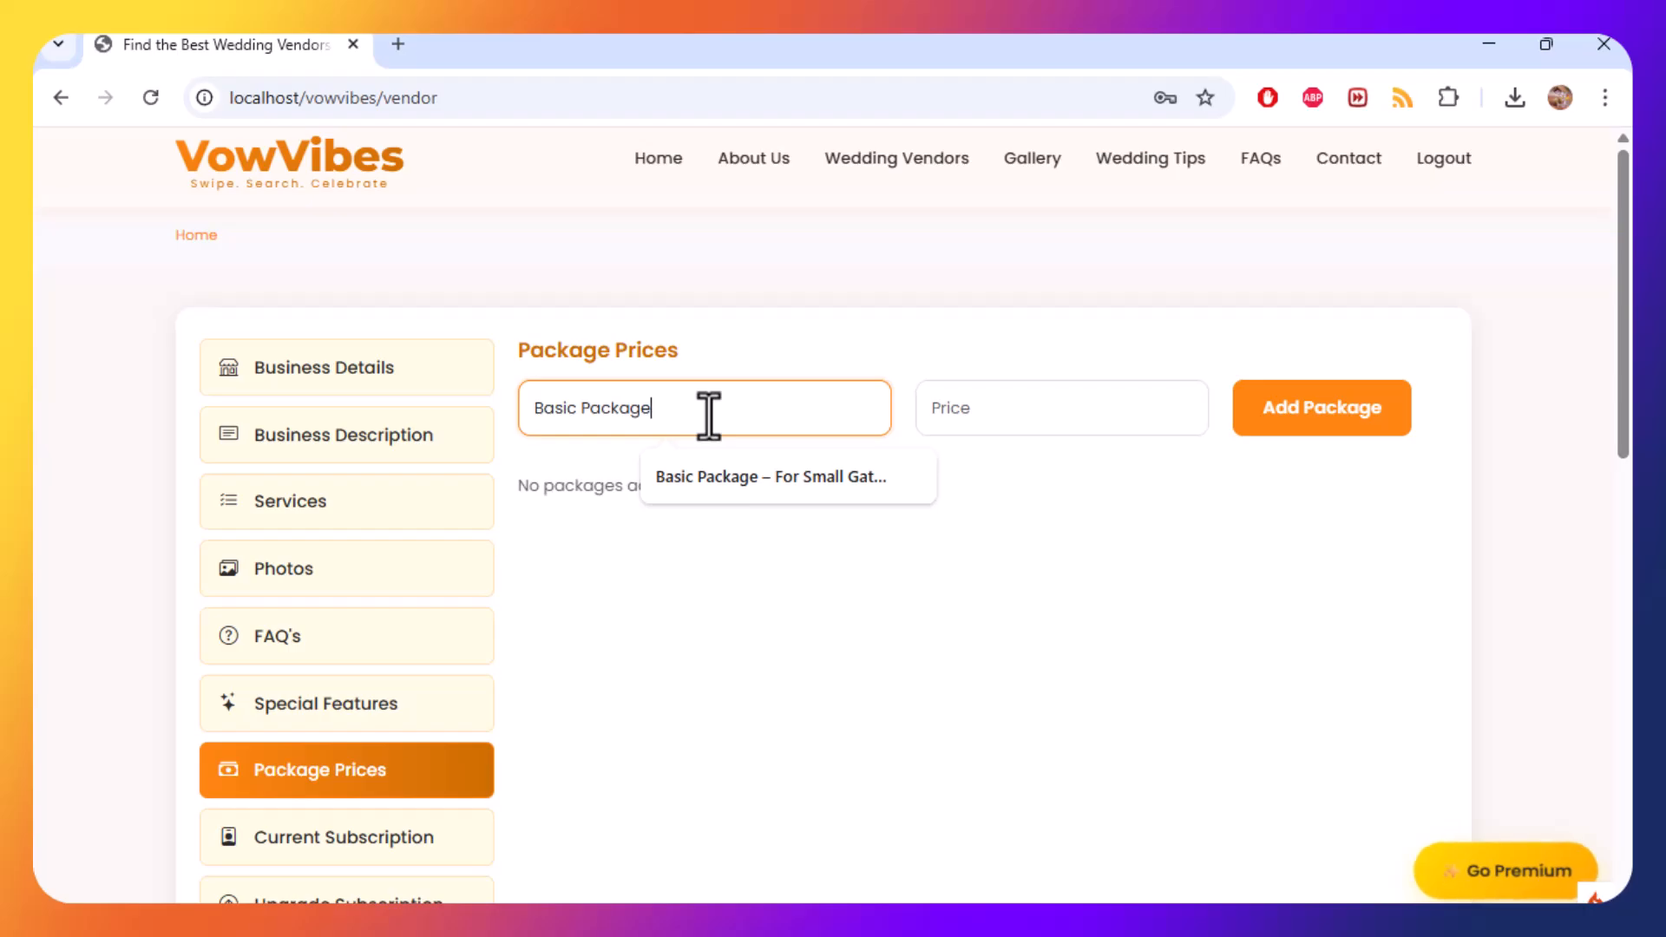
pyautogui.write('-')
pyautogui.hotkey('alt', 'Tab')
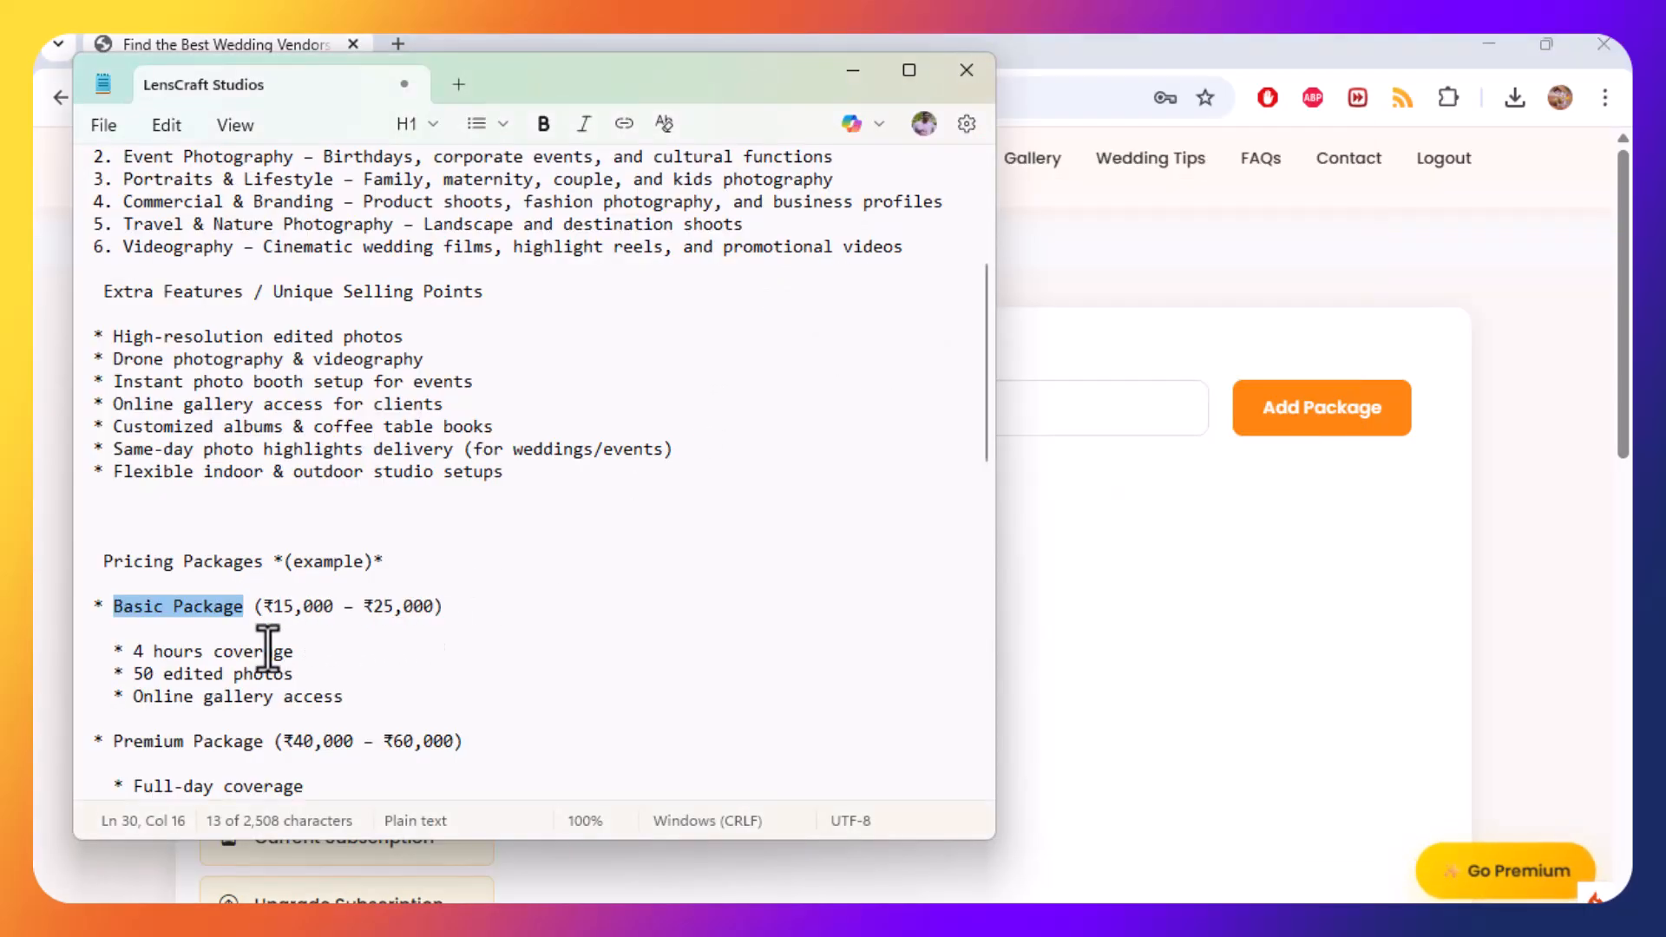
pyautogui.moveTo(132, 652); pyautogui.dragTo(308, 650)
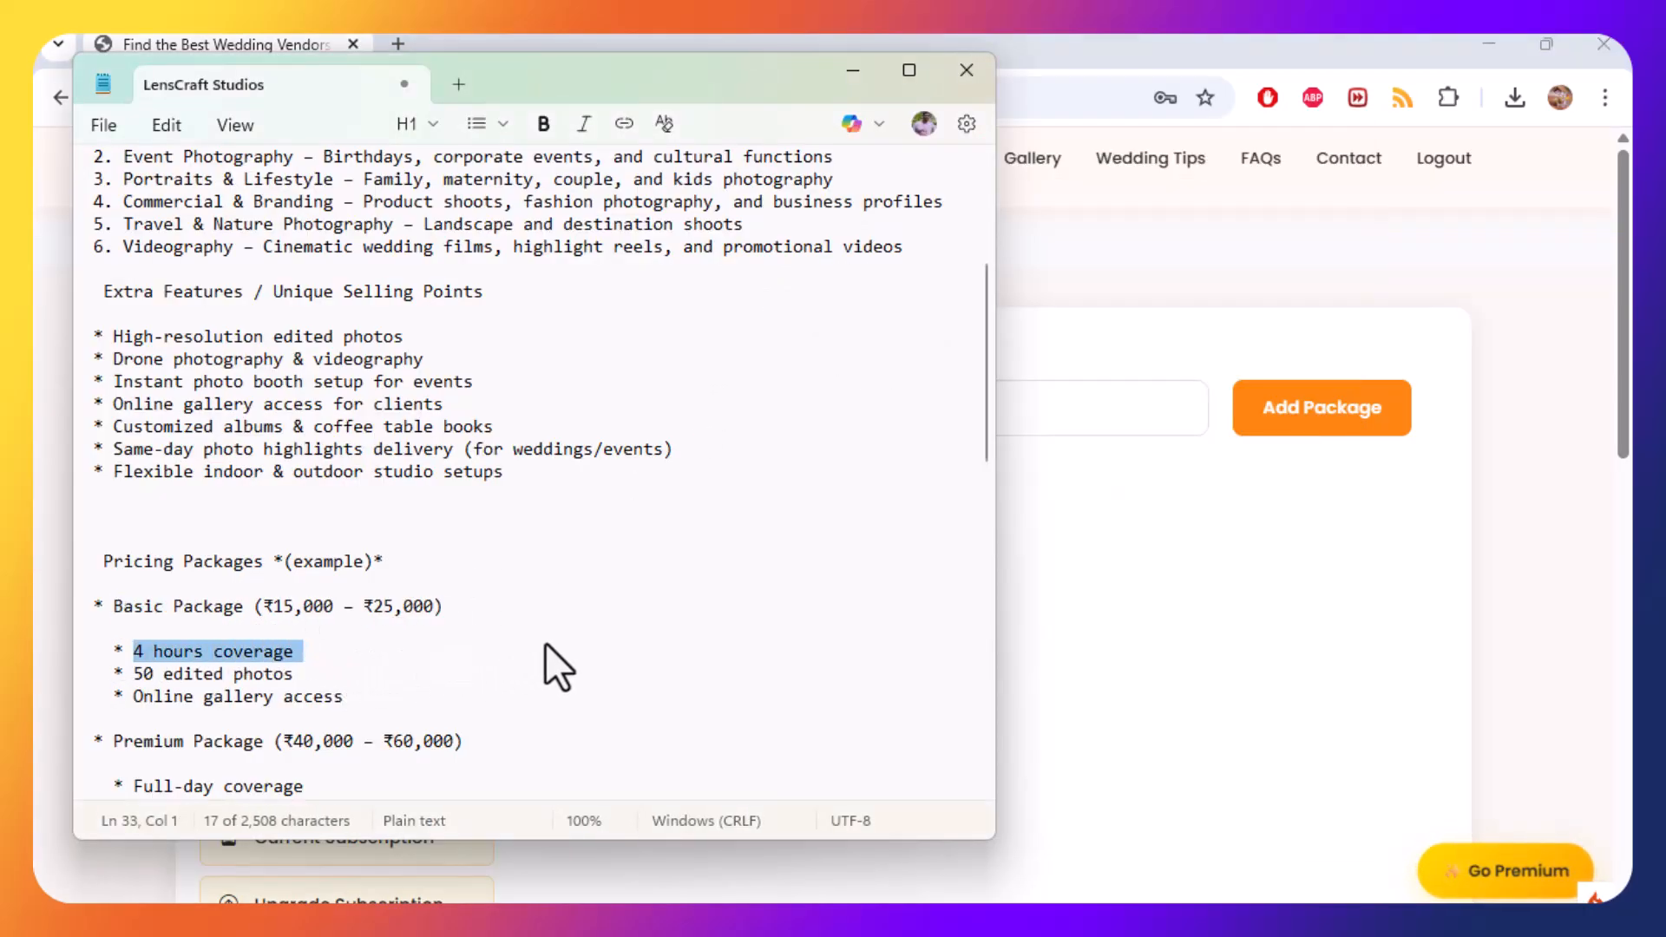
pyautogui.hotkey('alt', 'Tab')
pyautogui.hotkey('ctrl', 'v')
pyautogui.hotkey('alt', 'Tab')
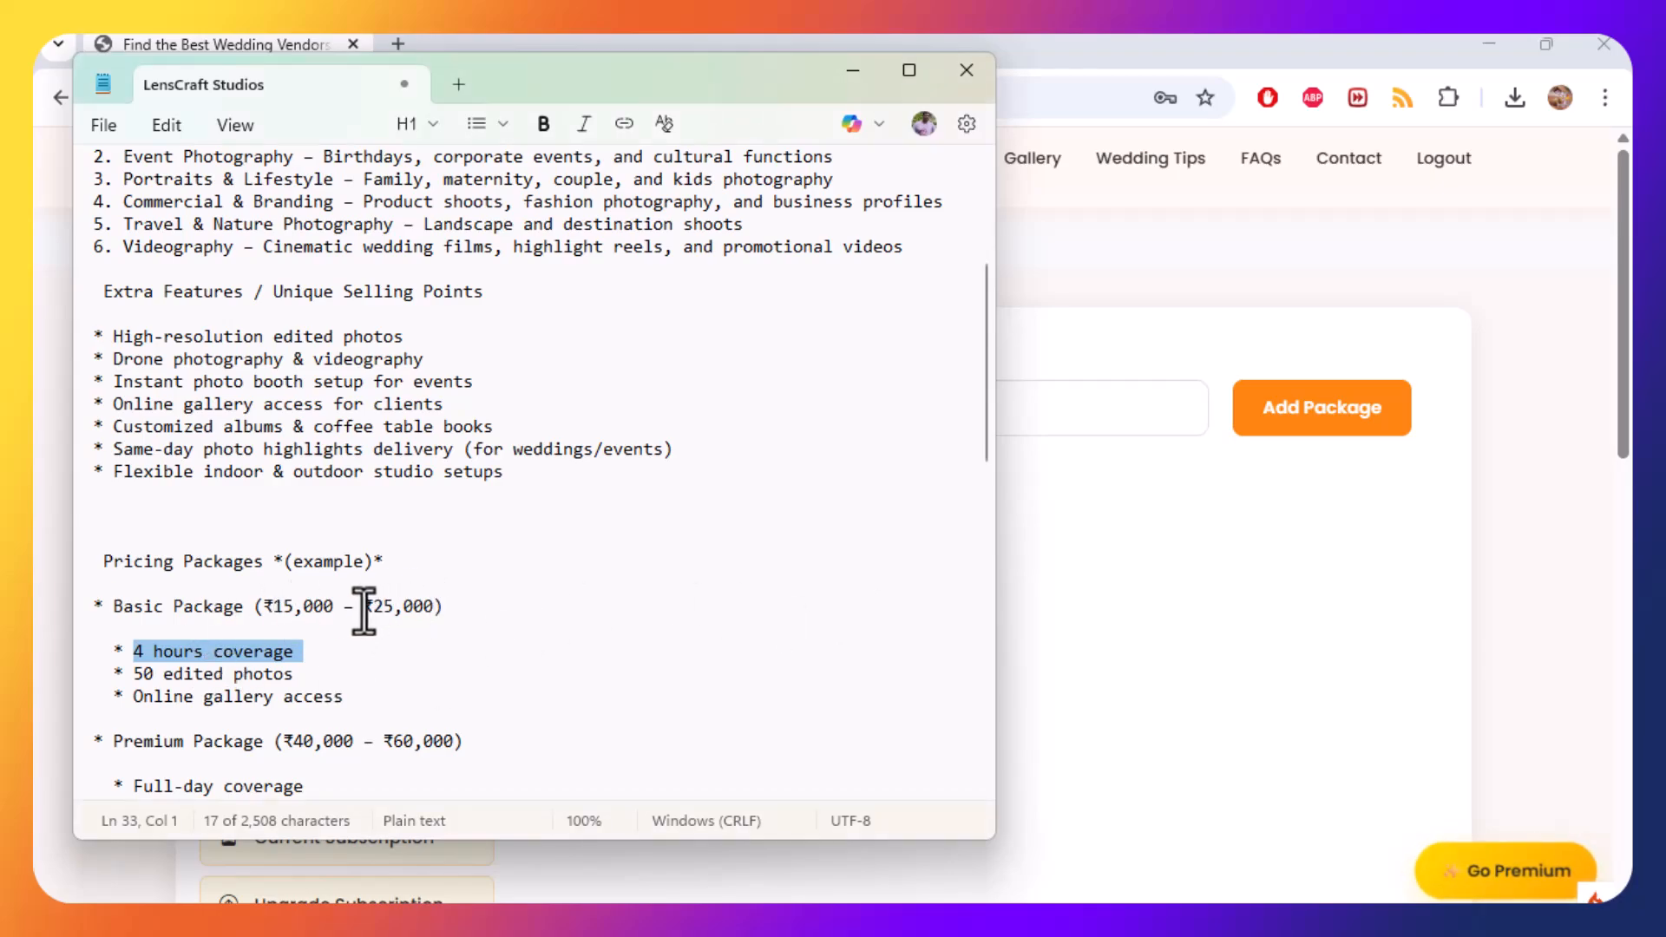
# Set the basic package price to 25000 and add the package.
pyautogui.moveTo(375, 610); pyautogui.dragTo(398, 609)
pyautogui.click(925, 518)
pyautogui.click(1096, 495)
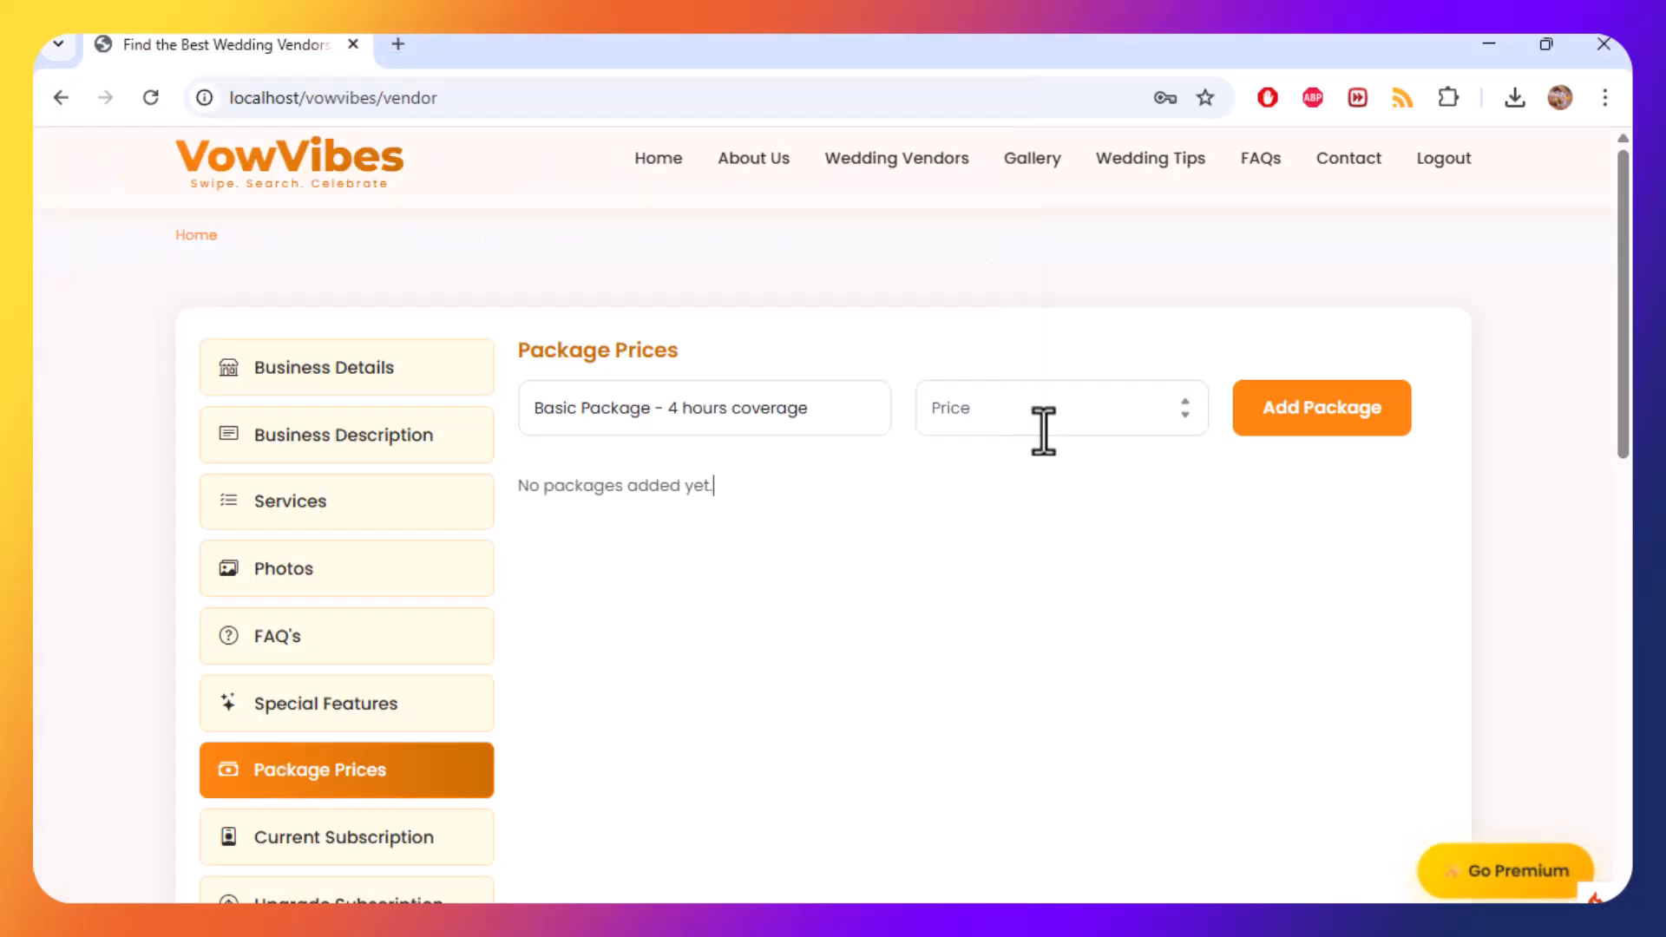
pyautogui.click(1024, 417)
pyautogui.hotkey('alt', 'Tab')
pyautogui.moveTo(373, 607); pyautogui.dragTo(427, 606)
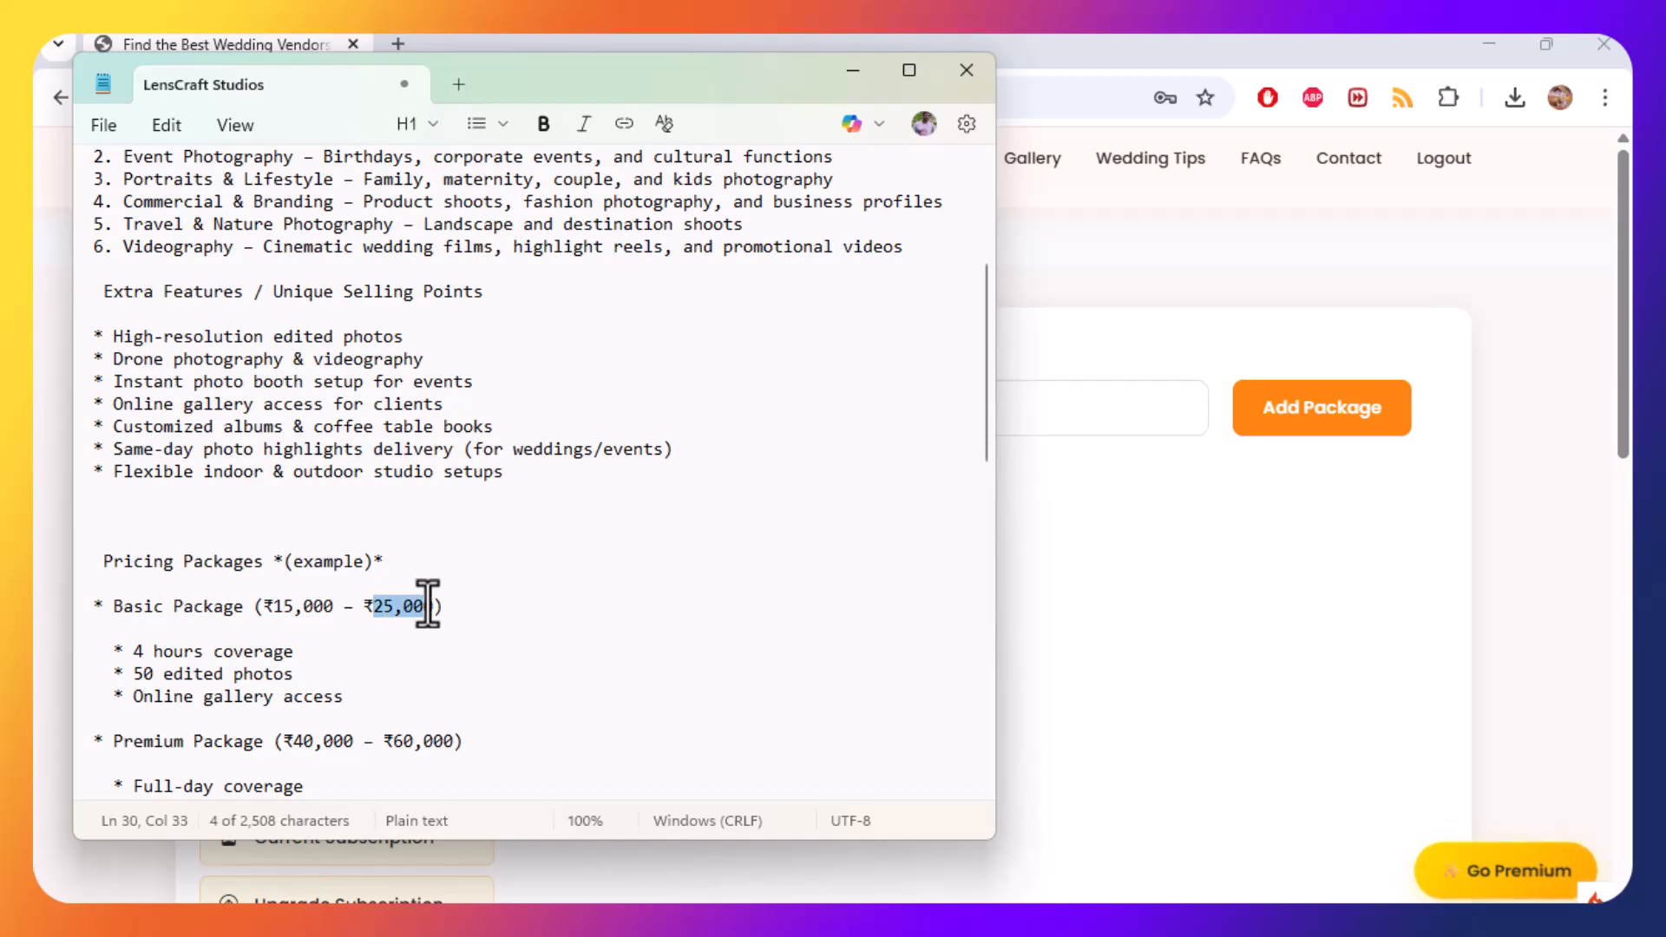
pyautogui.hotkey('alt', 'Tab')
pyautogui.write('25000')
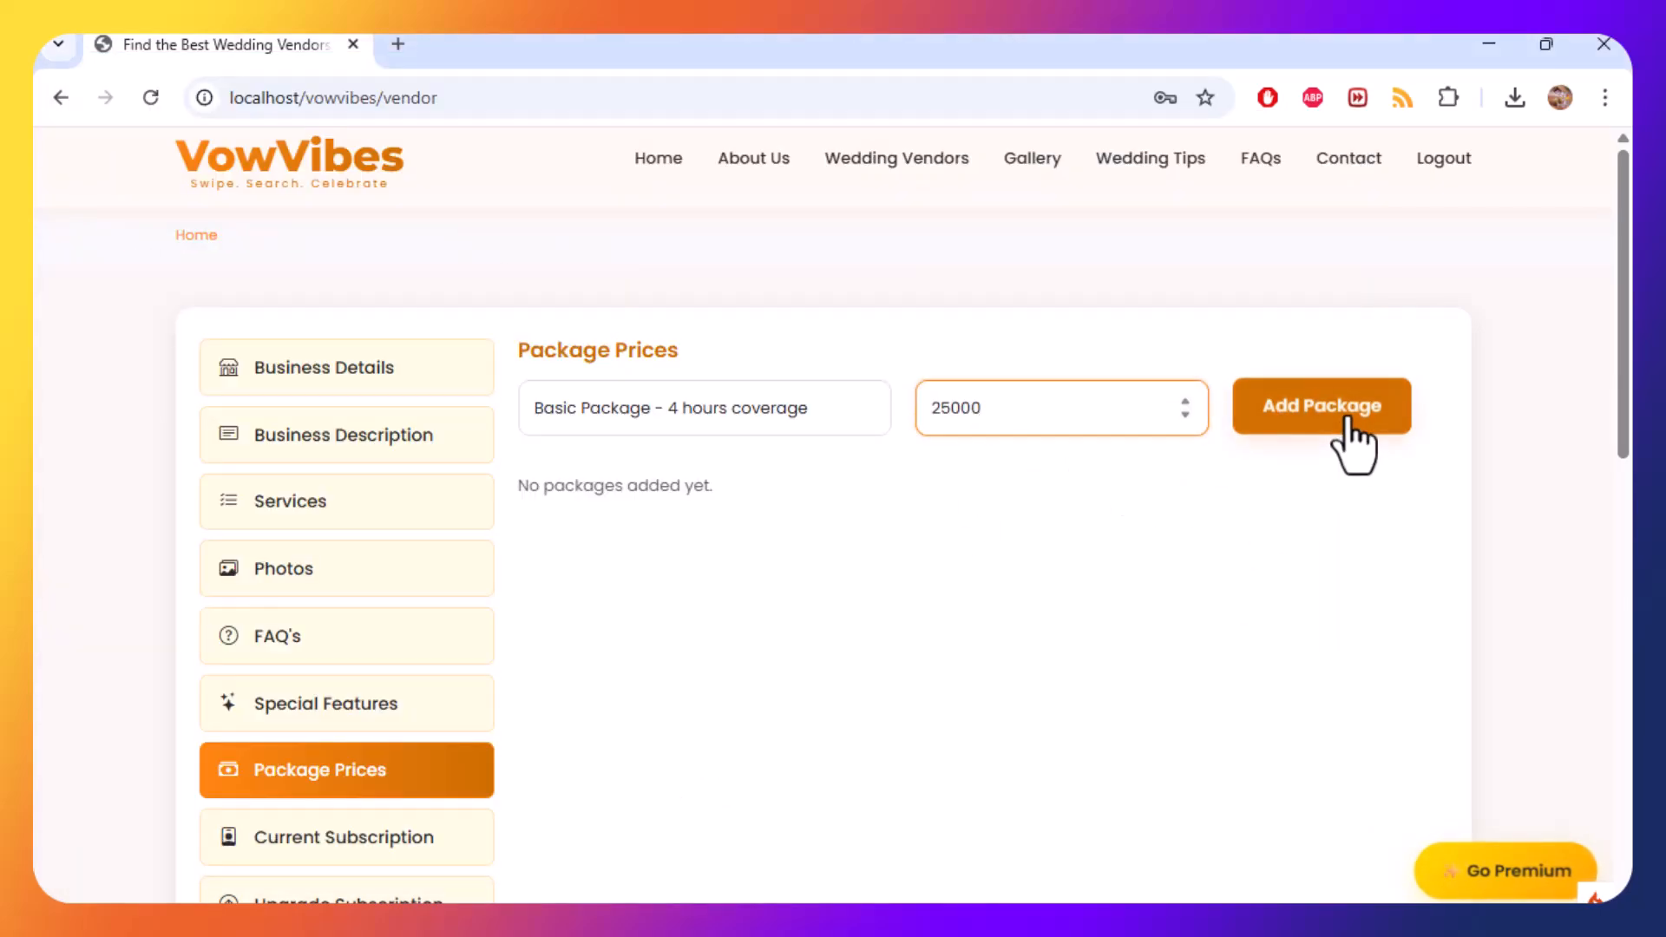
pyautogui.click(1246, 421)
# Enter a new package name "Premium Package - Full-day coverage" copied from the notes.
pyautogui.hotkey('alt', 'Tab')
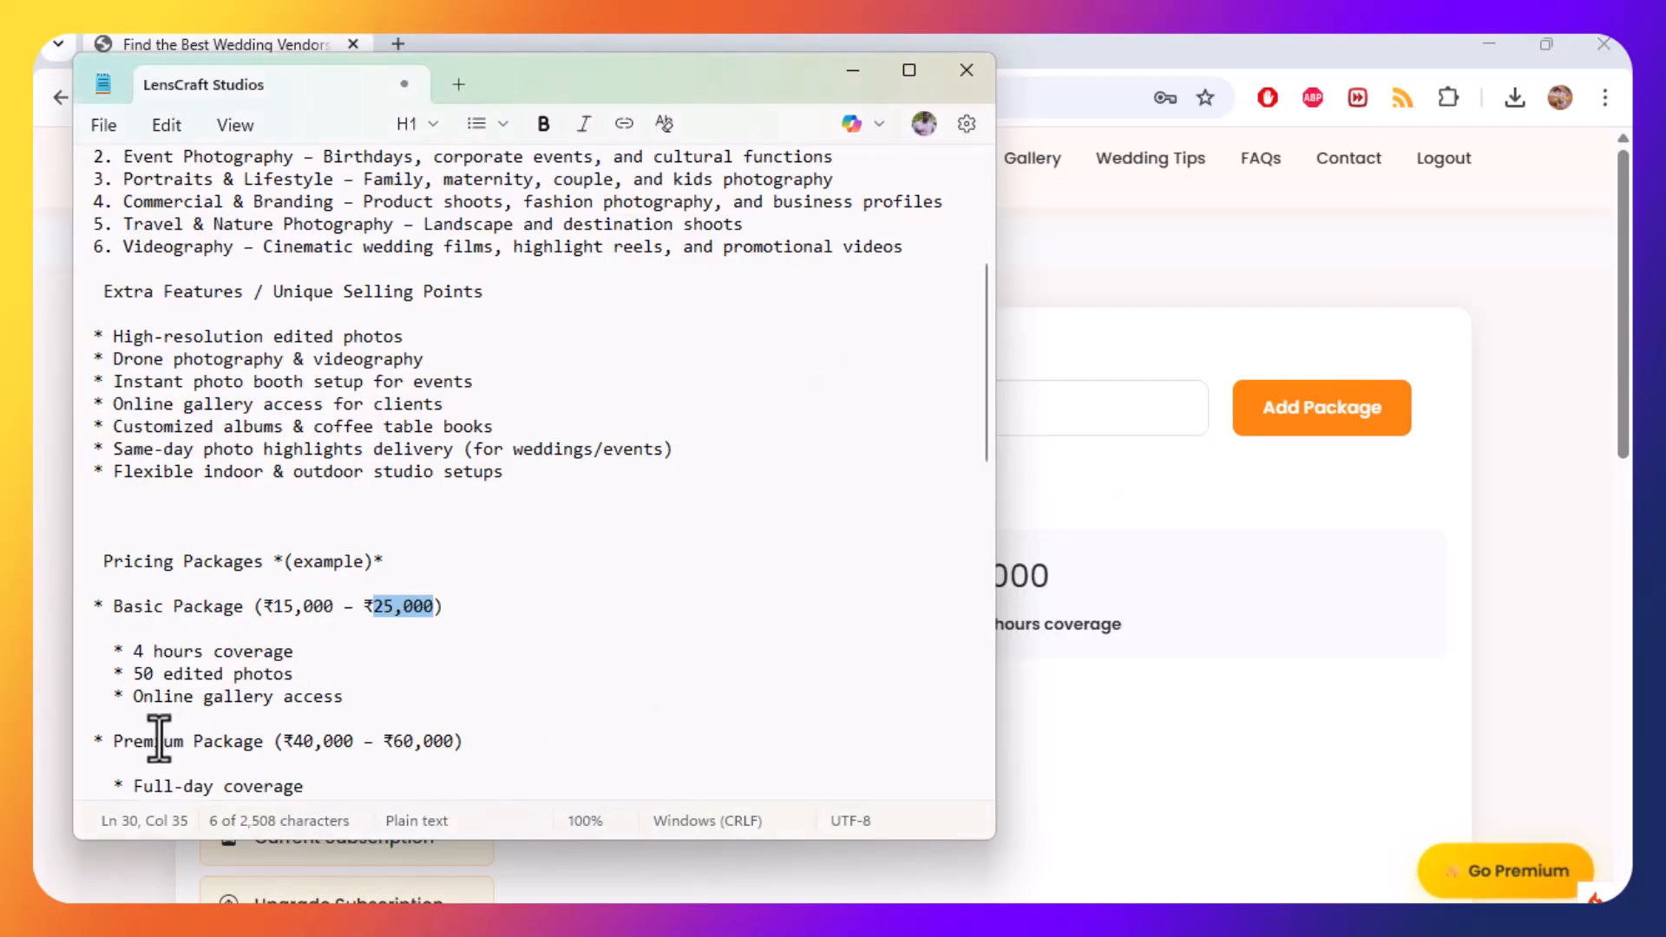
pyautogui.moveTo(113, 743); pyautogui.dragTo(267, 743)
pyautogui.hotkey('ctrl', 'c')
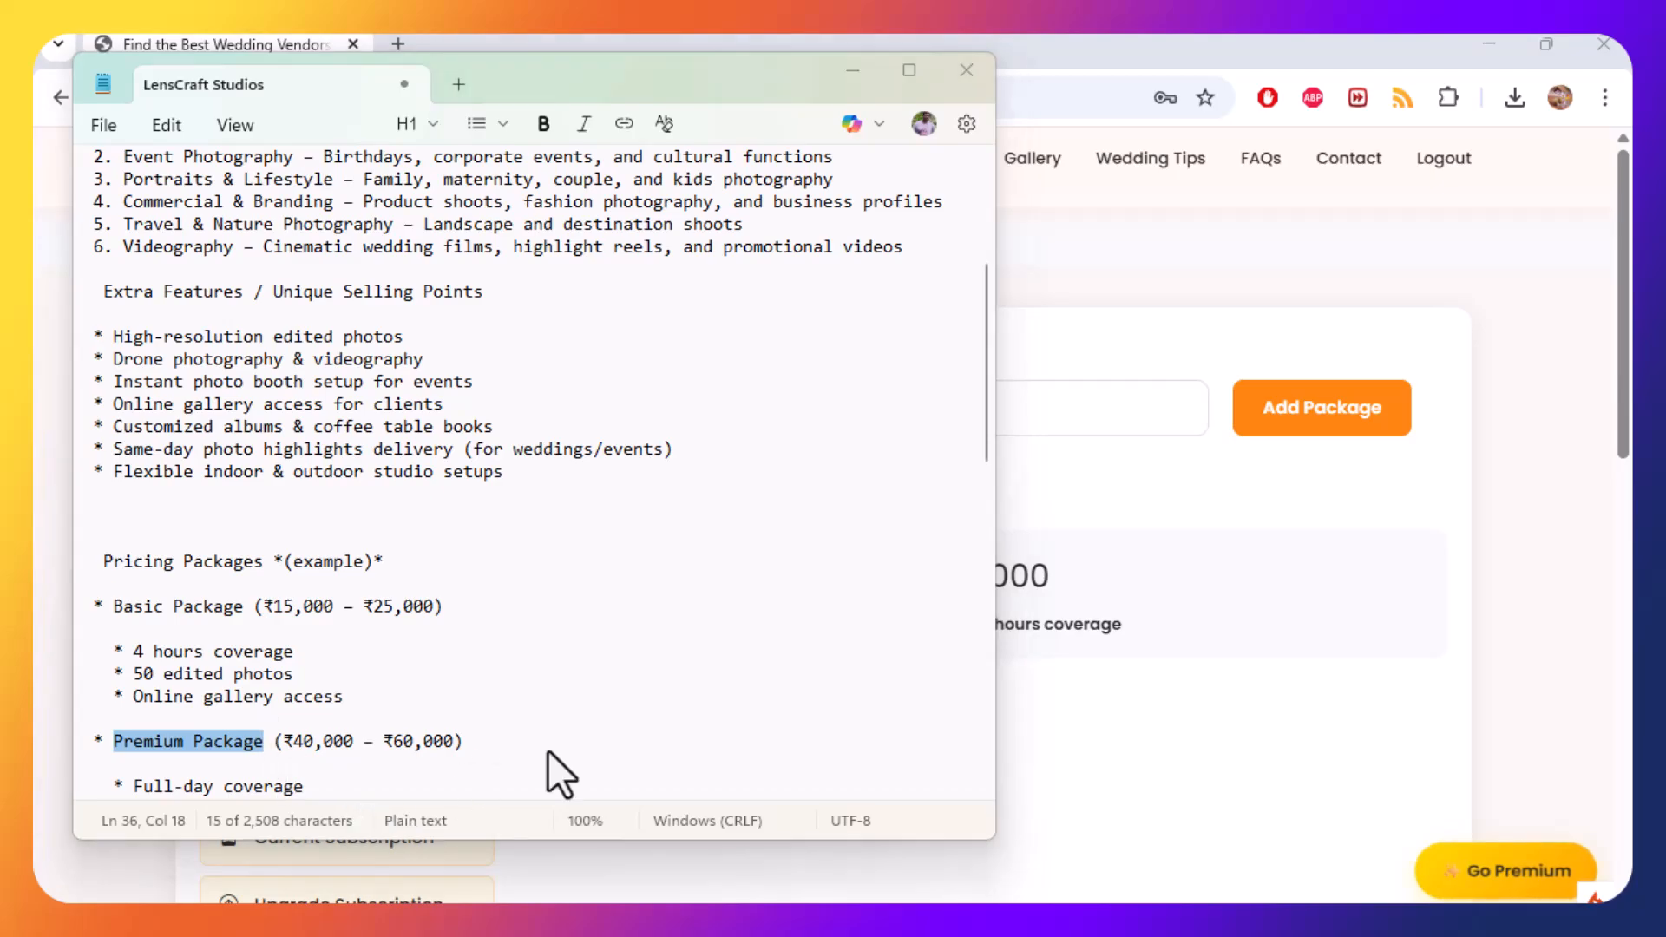
pyautogui.hotkey('alt', 'Tab')
pyautogui.click(692, 408)
pyautogui.hotkey('ctrl', 'v')
pyautogui.hotkey('alt', 'Tab')
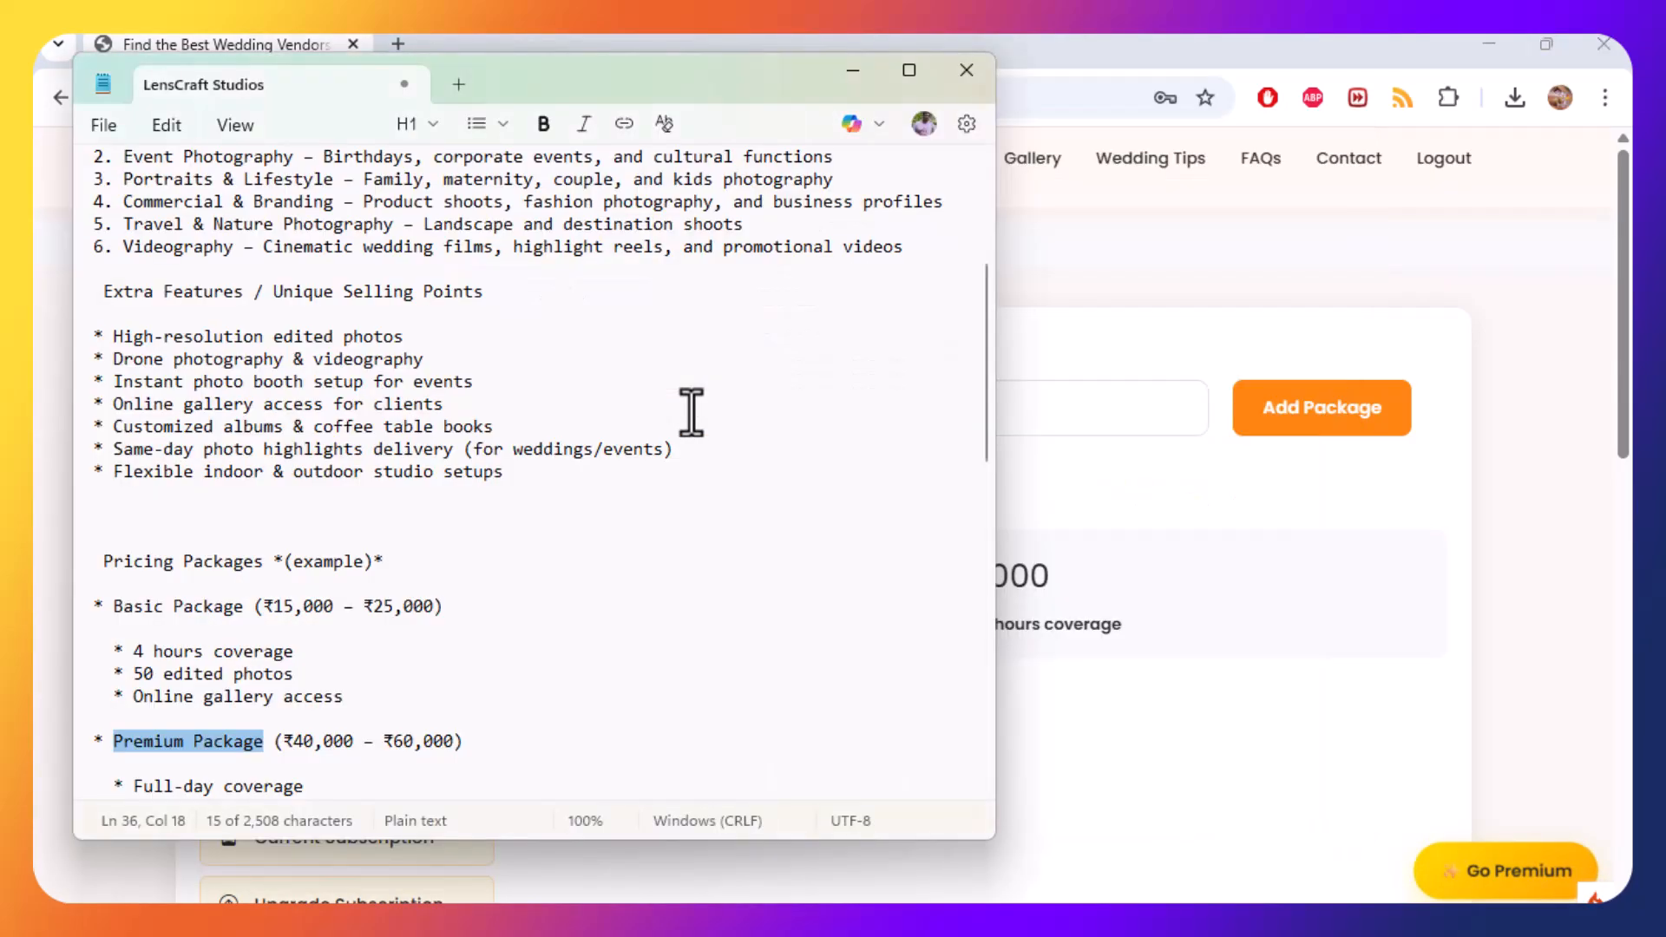
pyautogui.scroll(-2, 443, 505)
pyautogui.moveTo(132, 652); pyautogui.dragTo(304, 645)
pyautogui.hotkey('ctrl', 'c')
pyautogui.hotkey('alt', 'Tab')
pyautogui.hotkey('ctrl', 'v')
pyautogui.hotkey('alt', 'Tab')
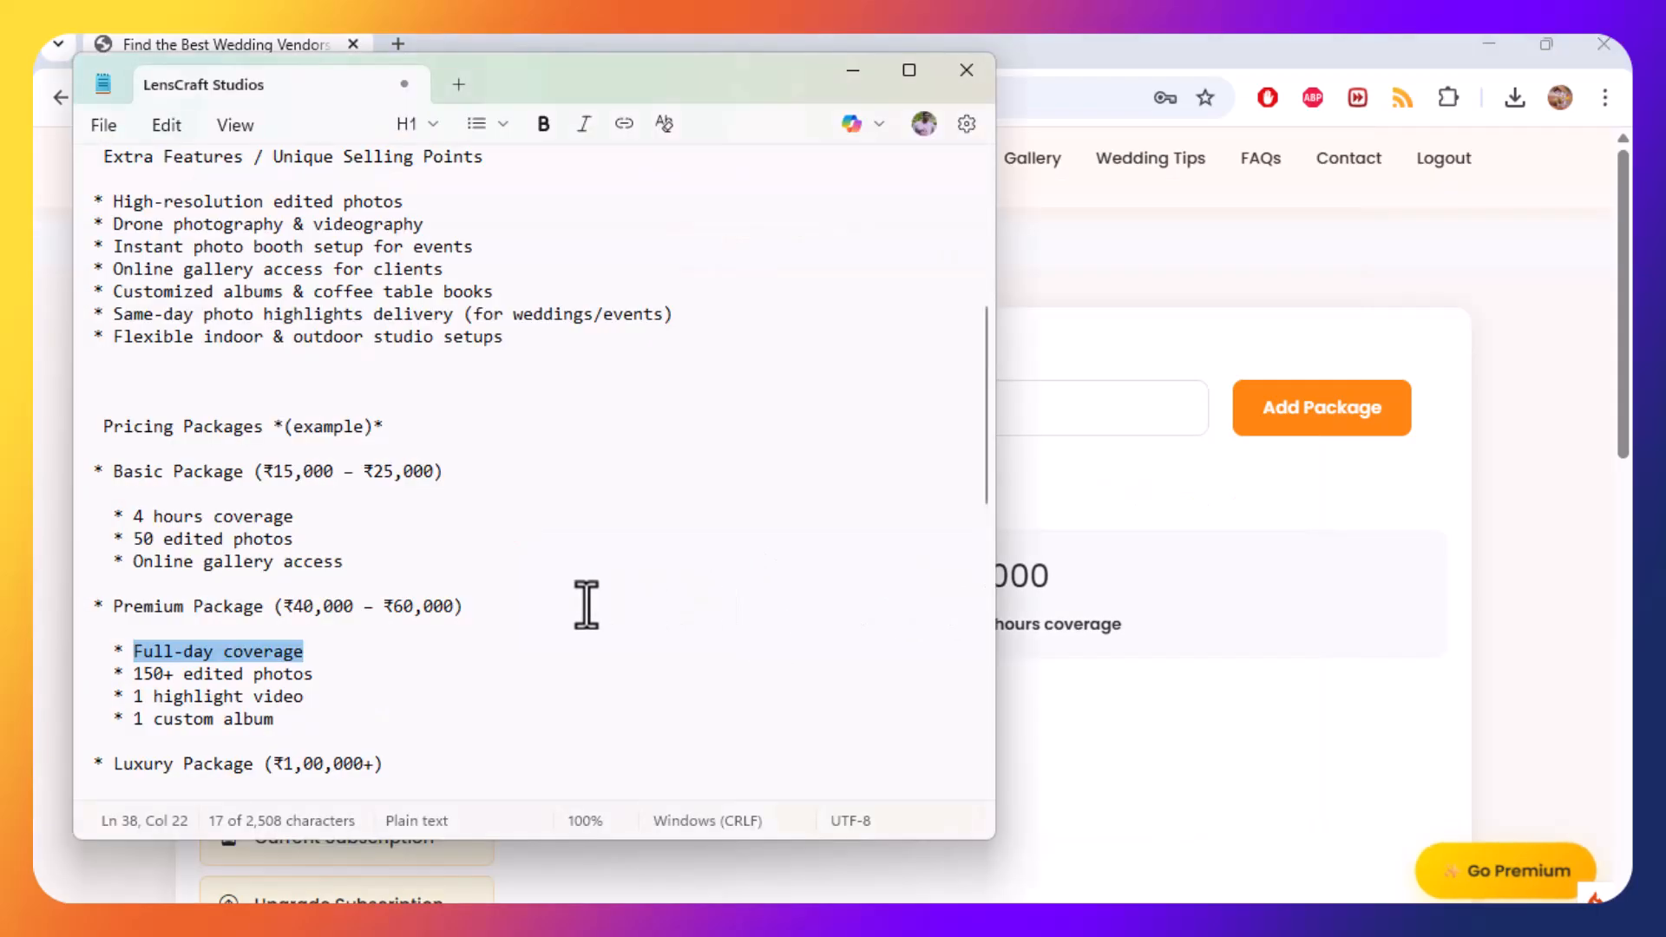
# Set the premium package price to 60000 and add the package.
pyautogui.moveTo(394, 607); pyautogui.dragTo(455, 605)
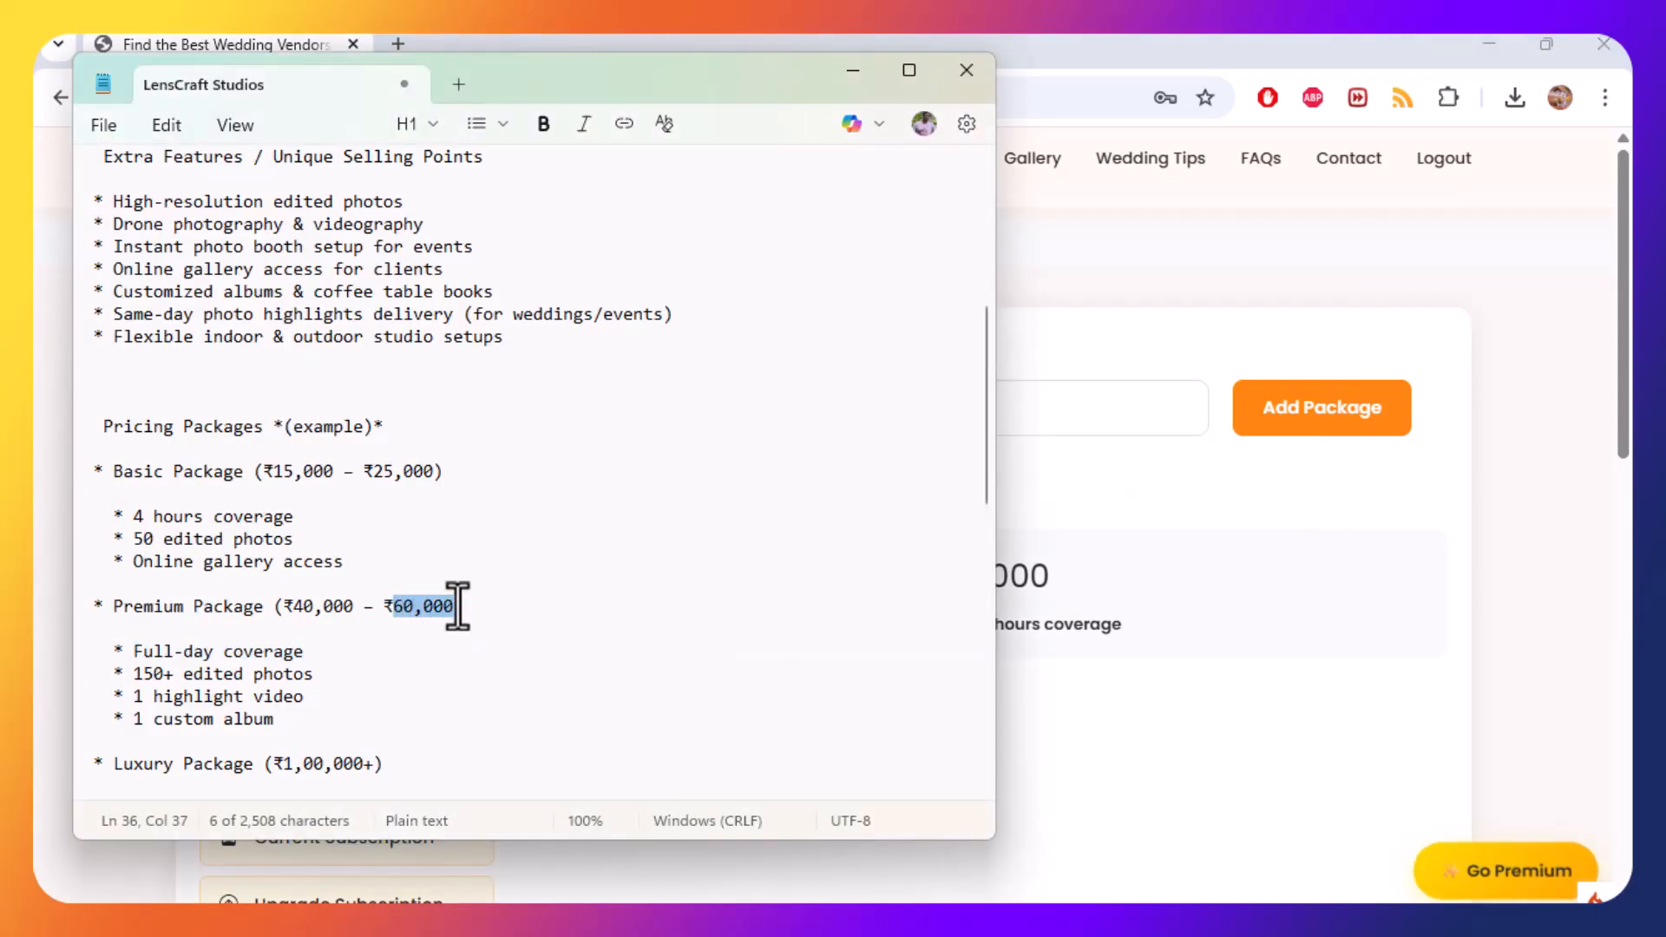
pyautogui.hotkey('ctrl', 'c')
pyautogui.hotkey('alt', 'Tab')
pyautogui.click(1055, 420)
pyautogui.hotkey('ctrl', 'v')
pyautogui.click(1245, 435)
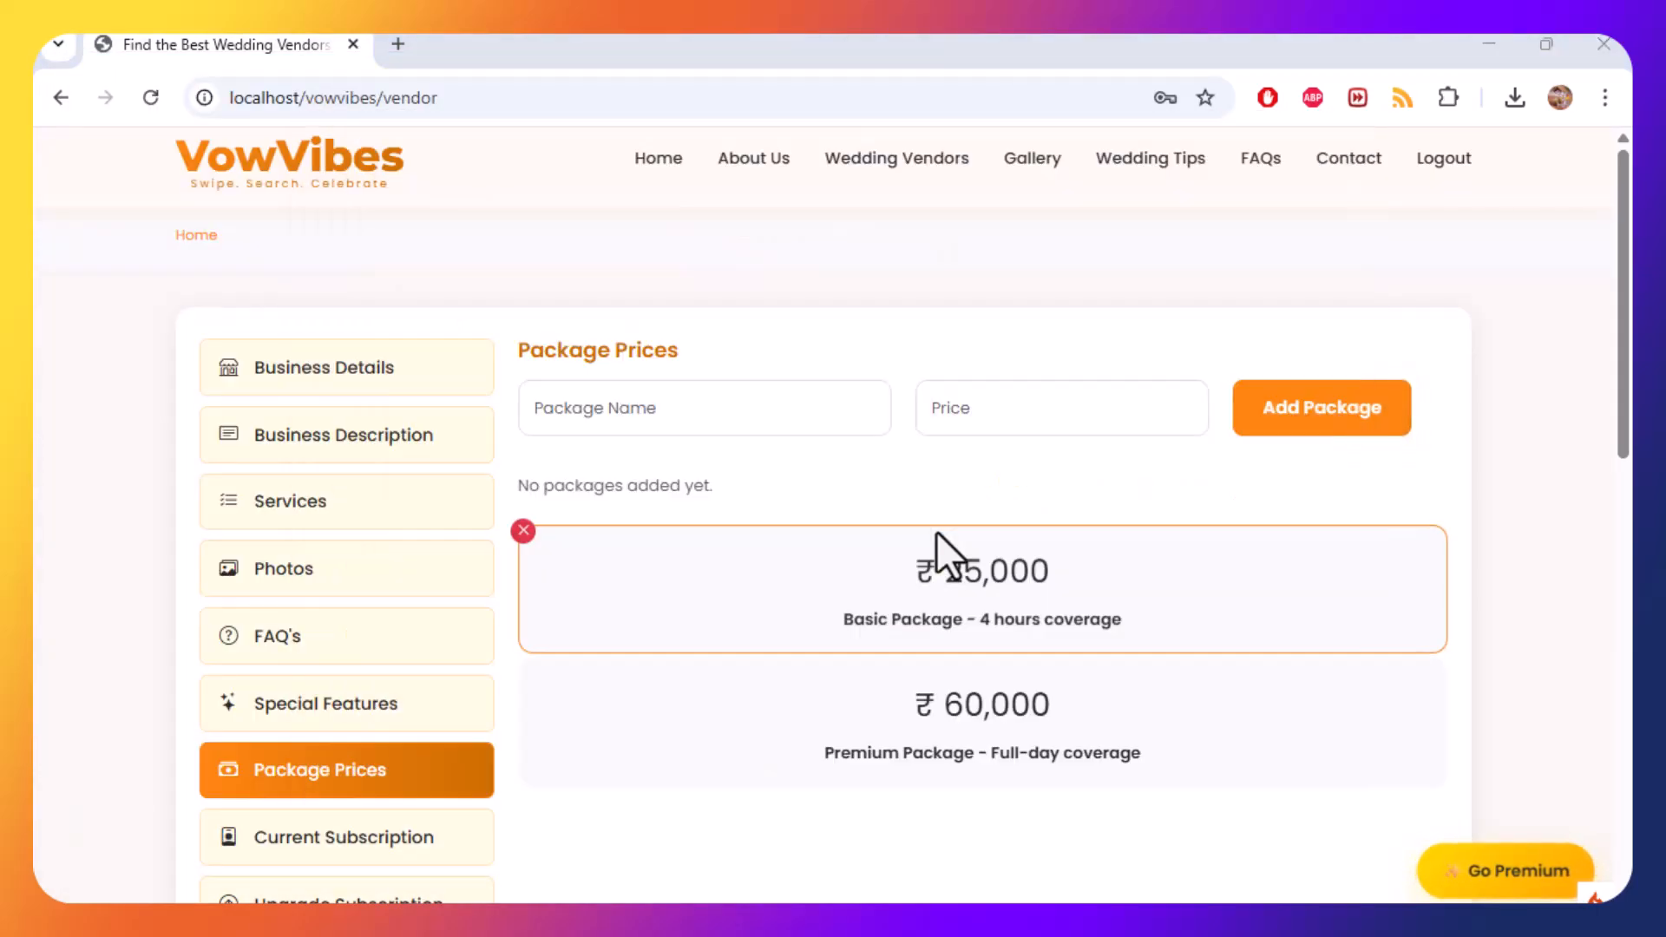
# Enter the package name "Luxury Package" copied from the notes.
pyautogui.hotkey('alt', 'Tab')
pyautogui.scroll(-2, 643, 565)
pyautogui.moveTo(115, 630); pyautogui.dragTo(249, 633)
pyautogui.hotkey('ctrl', 'c')
pyautogui.hotkey('alt', 'Tab')
pyautogui.click(653, 408)
pyautogui.hotkey('ctrl', 'v')
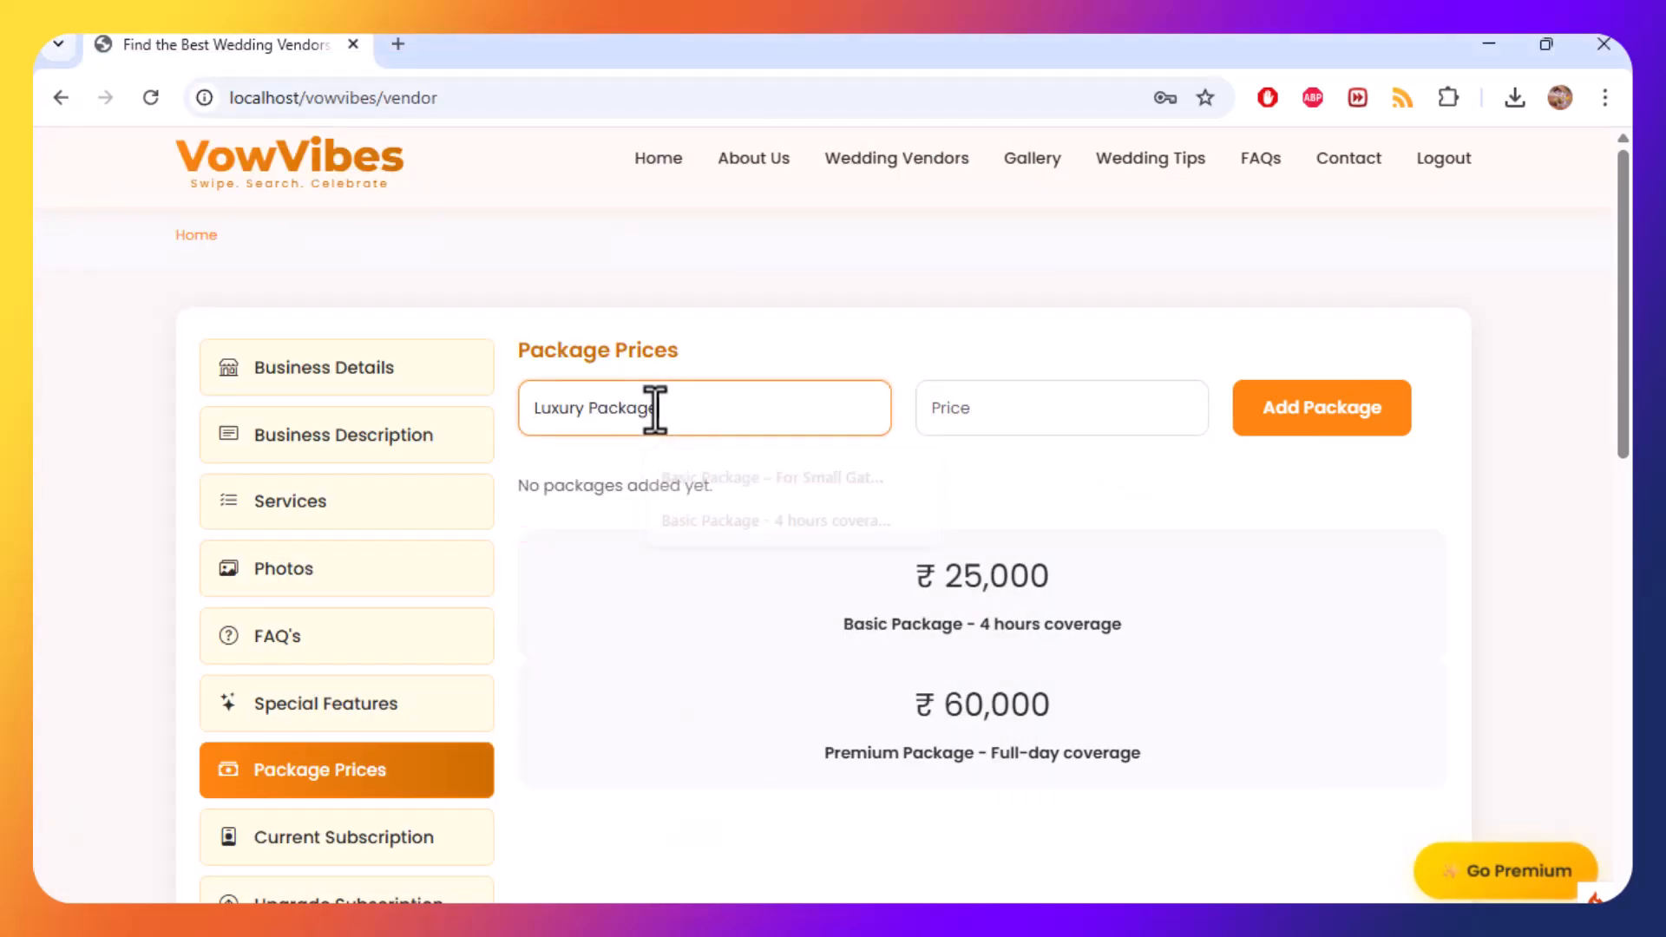
# Append " - 2 days coverage" from the notes to the luxury package name.
pyautogui.hotkey('alt', 'Tab')
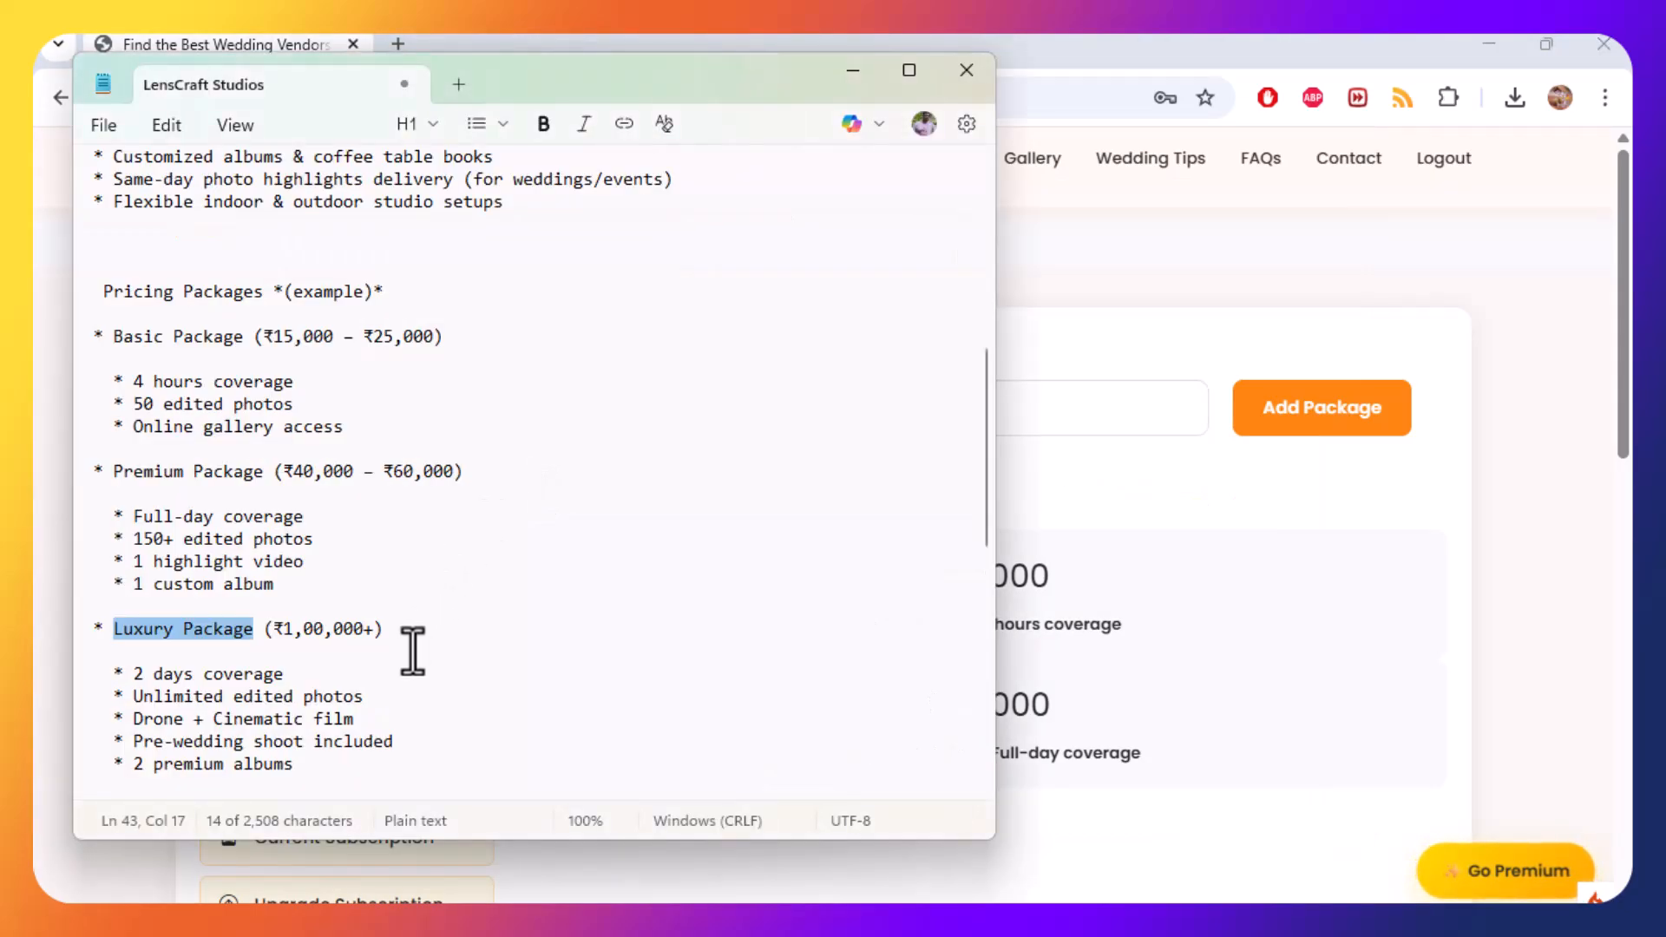
pyautogui.moveTo(135, 674); pyautogui.dragTo(295, 674)
pyautogui.hotkey('ctrl', 'c')
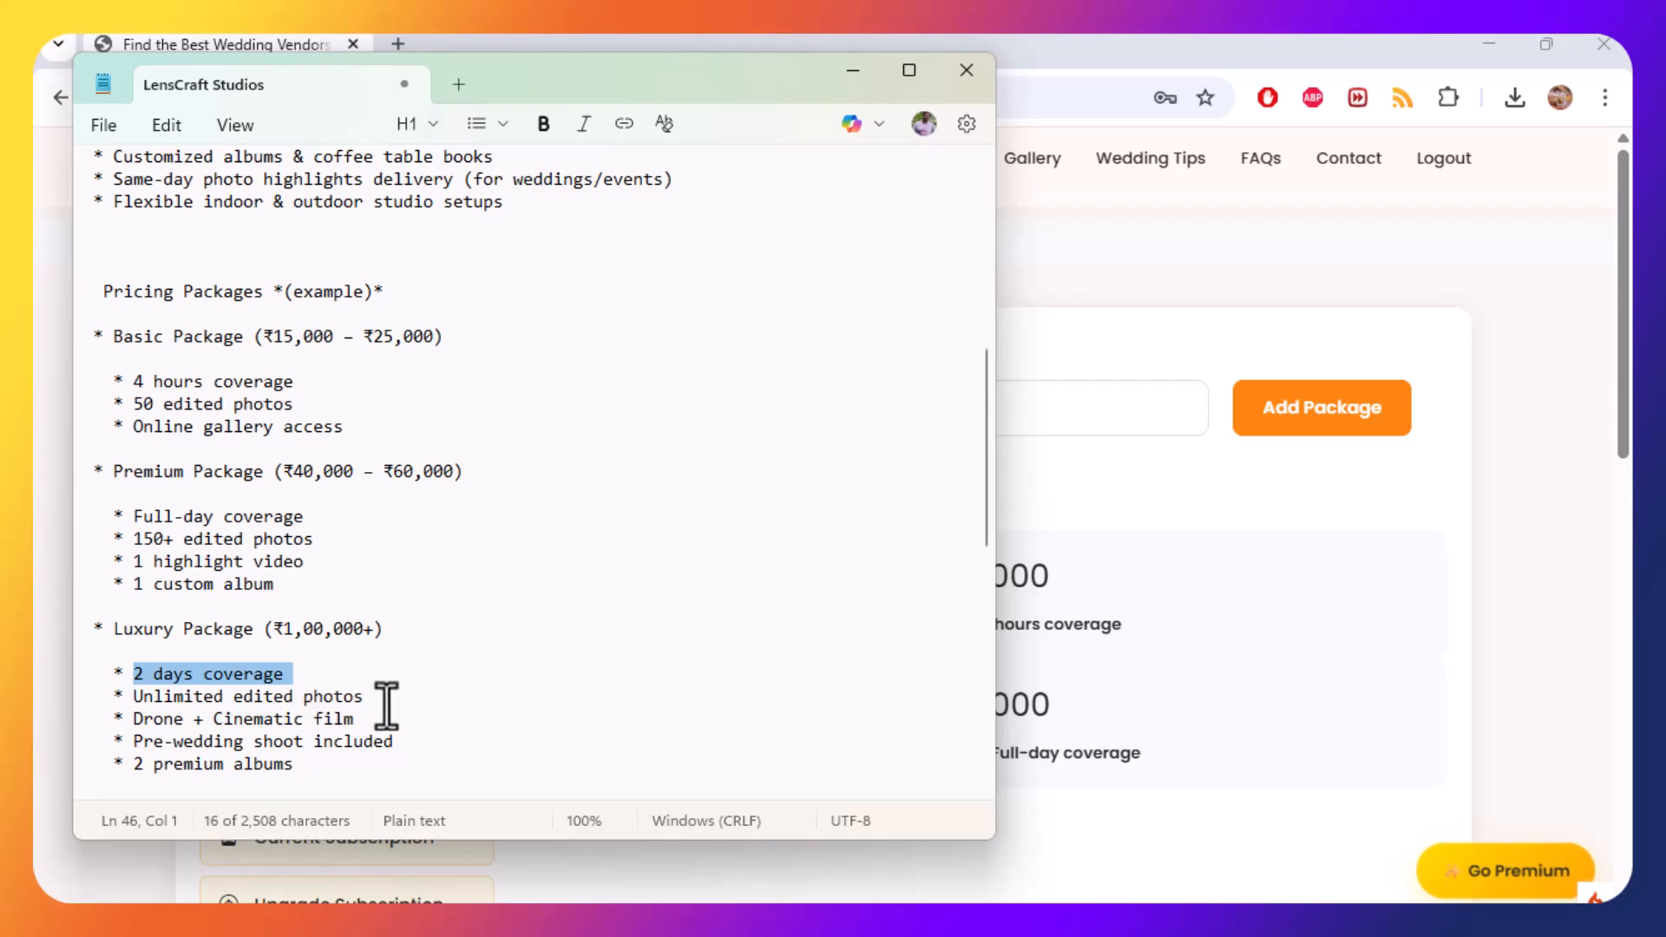
pyautogui.hotkey('alt', 'Tab')
pyautogui.write('-')
pyautogui.hotkey('ctrl', 'v')
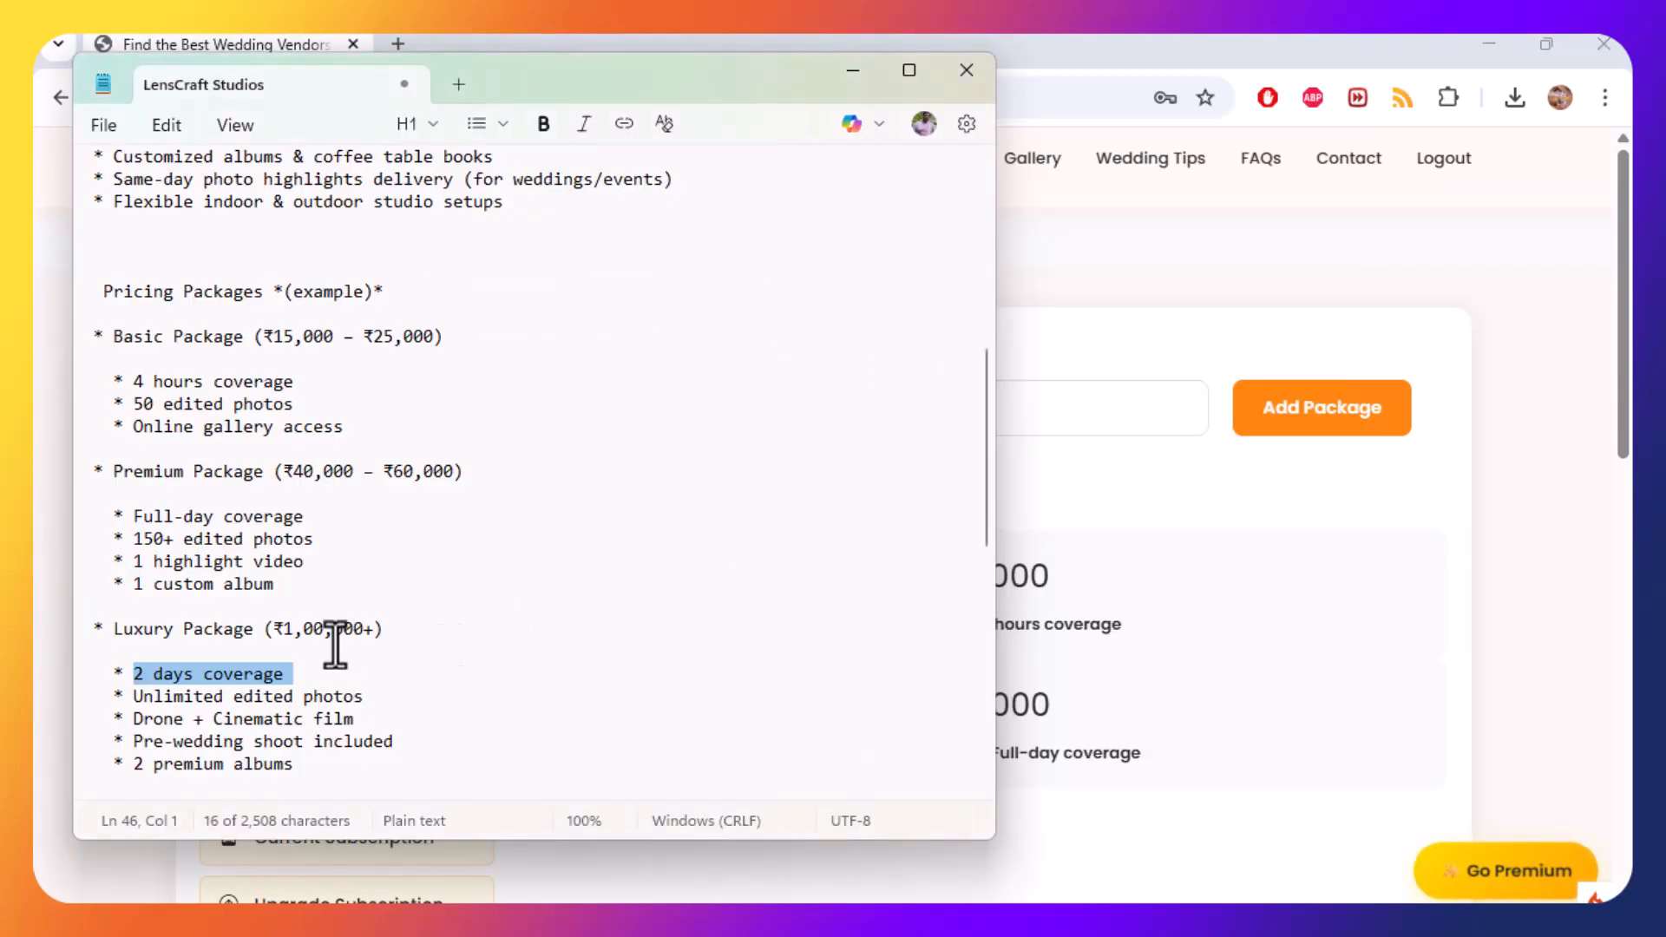
# Set the luxury package price to 1,00,000 copied from the notes and add the package.
pyautogui.moveTo(283, 627); pyautogui.dragTo(364, 628)
pyautogui.hotkey('ctrl', 'c')
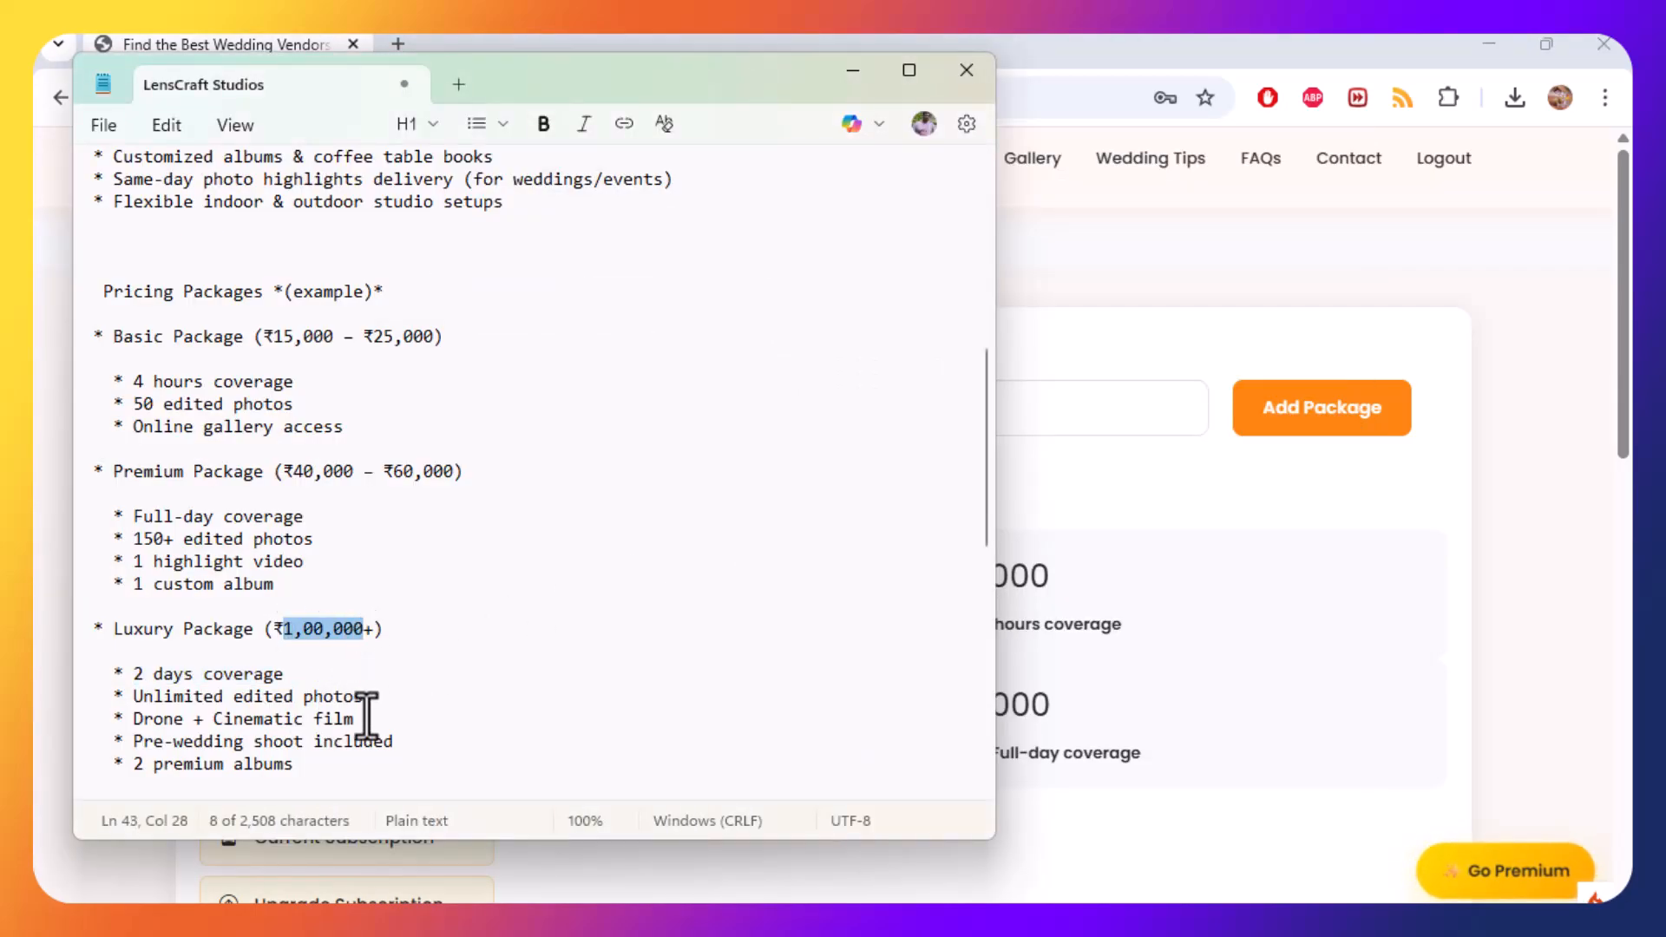
pyautogui.click(1004, 413)
pyautogui.hotkey('ctrl', 'v')
pyautogui.click(1240, 421)
pyautogui.hotkey('alt', 'Tab')
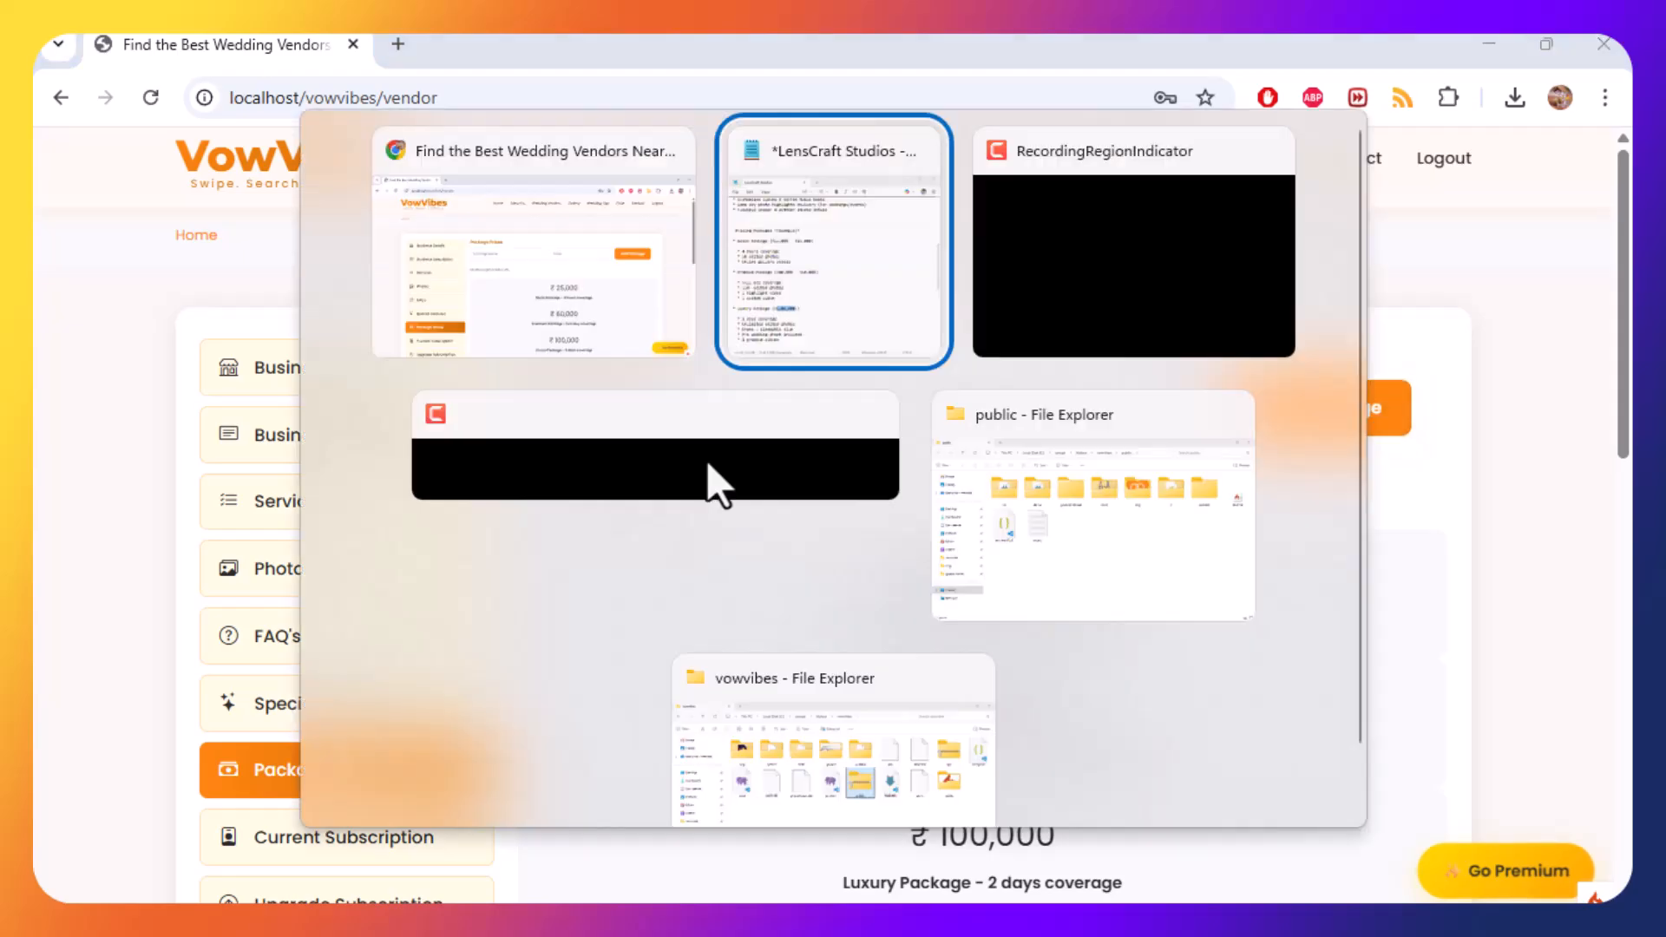
pyautogui.scroll(-2, 438, 573)
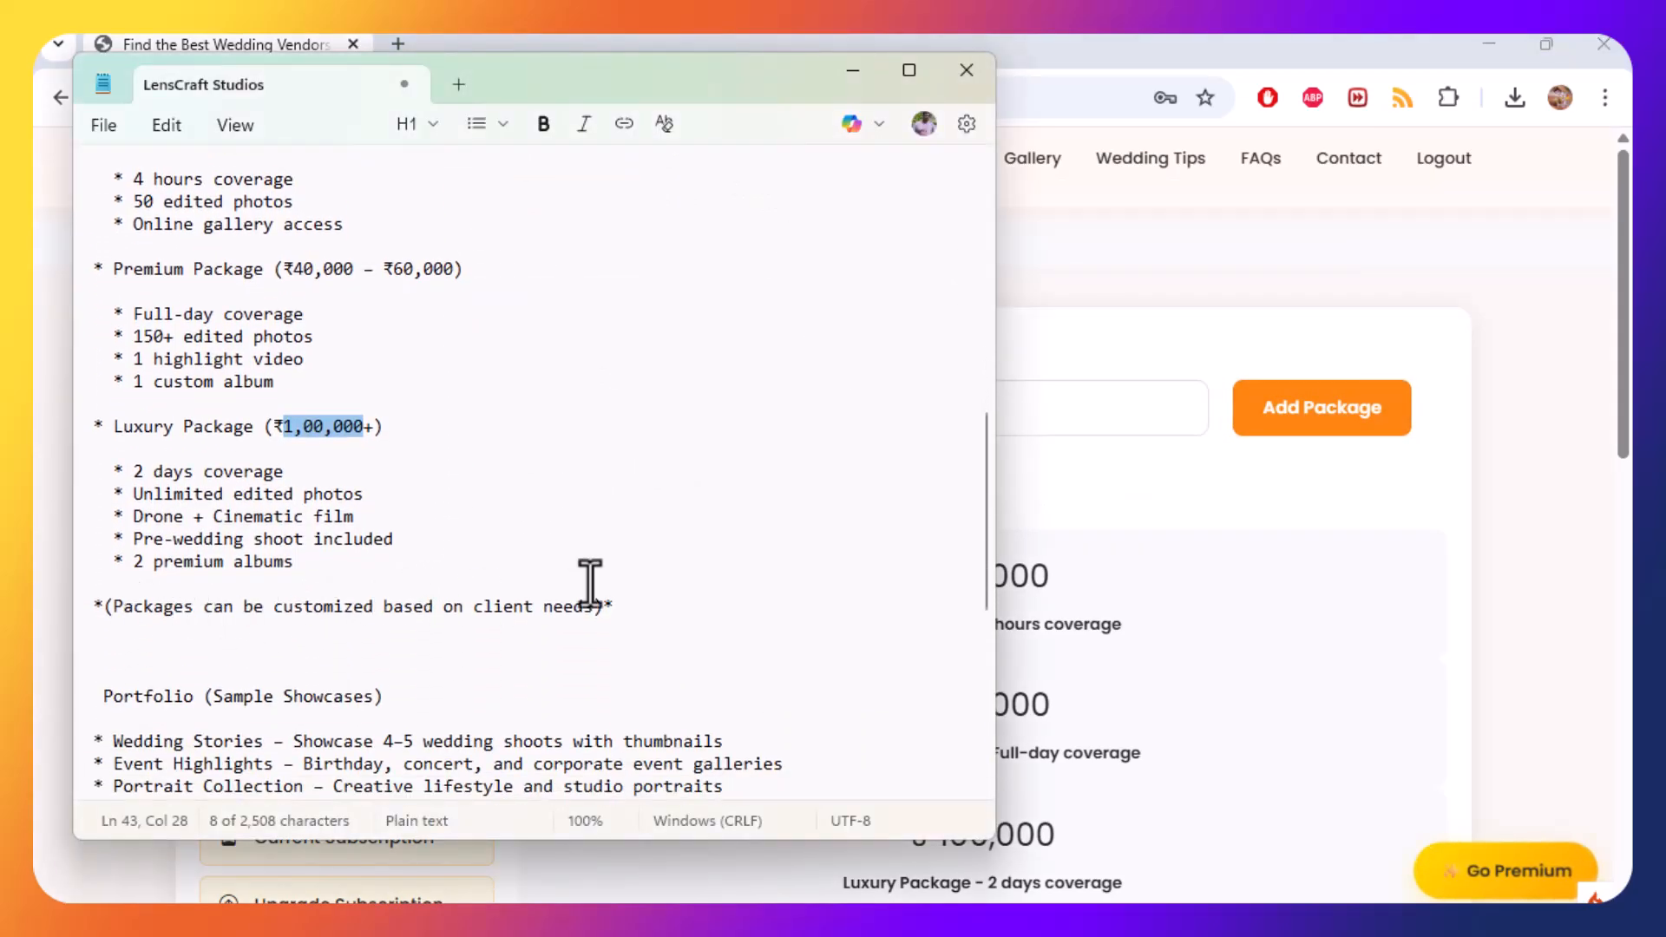
pyautogui.scroll(-1, 640, 584)
pyautogui.hotkey('alt', 'Tab')
pyautogui.scroll(-1, 642, 691)
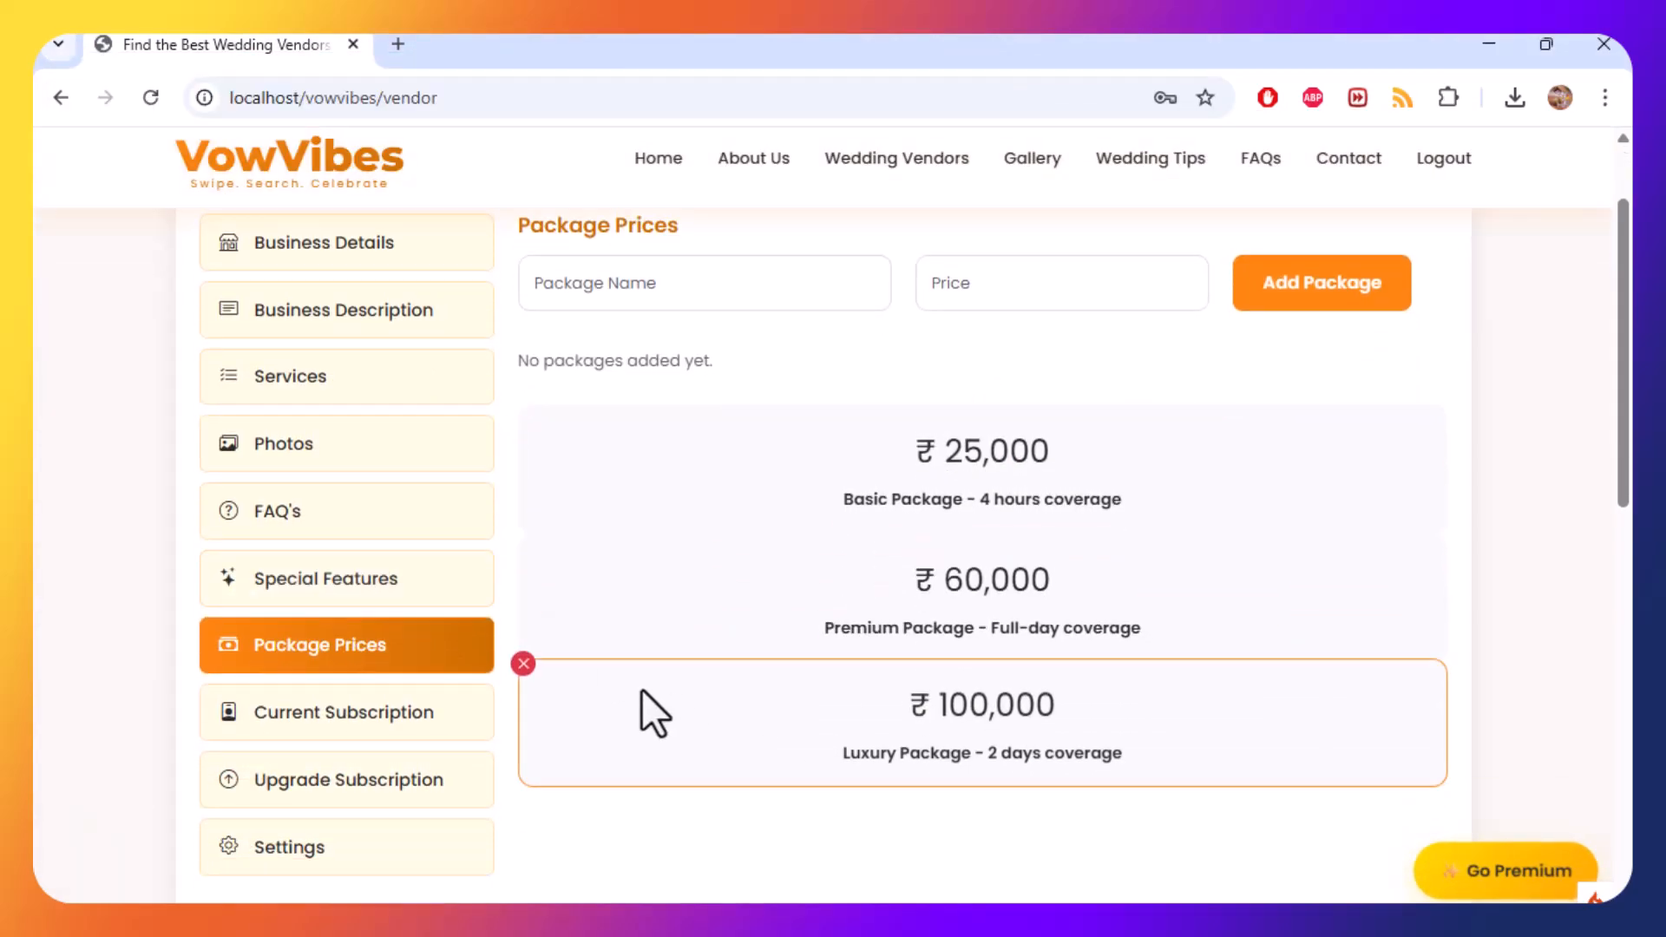
# Browse through the dashboard sections: Current Subscription, Upgrade Subscription, Settings, Business Details, Package Prices and Photos.
pyautogui.click(351, 724)
pyautogui.click(341, 642)
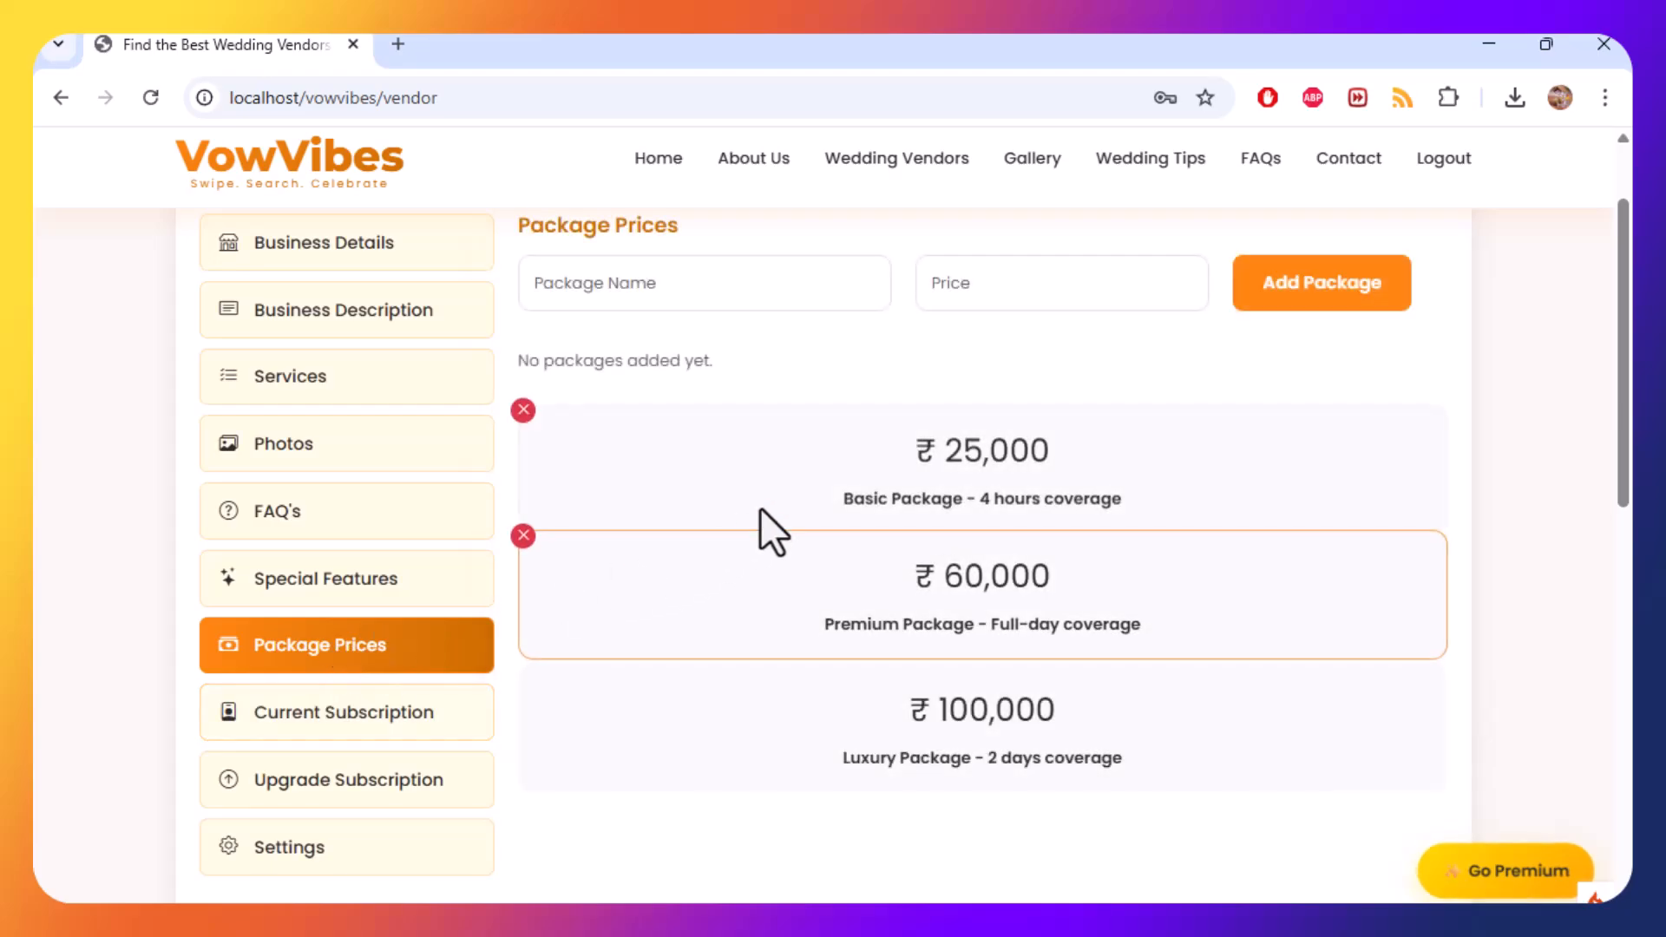
pyautogui.click(351, 724)
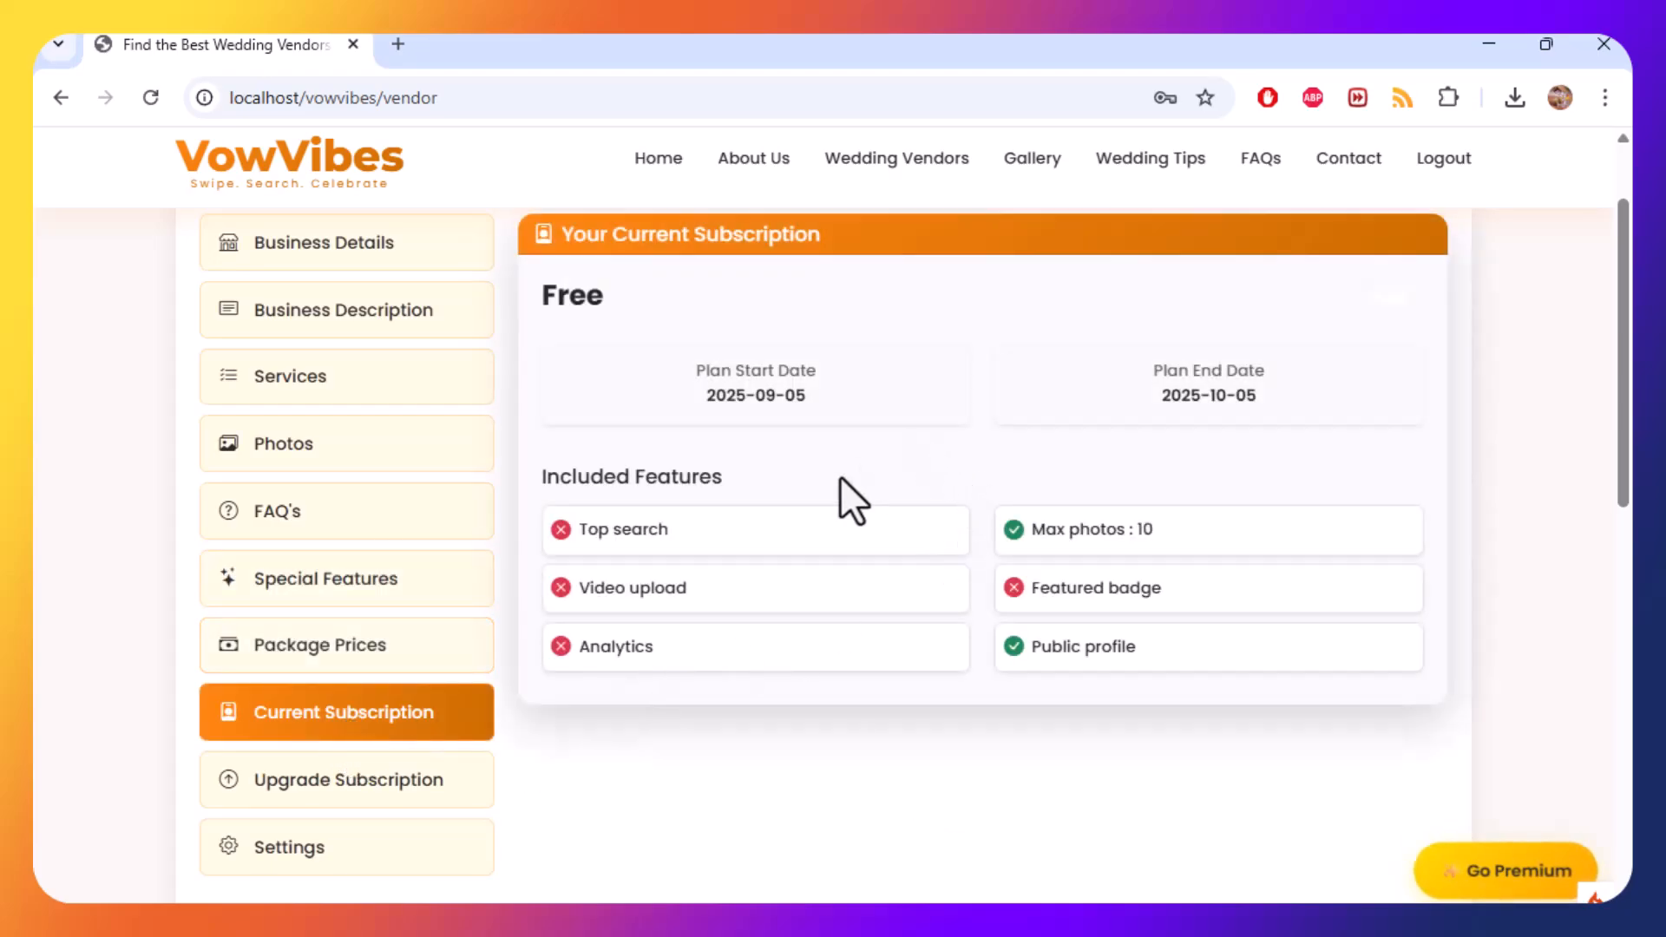
pyautogui.click(425, 784)
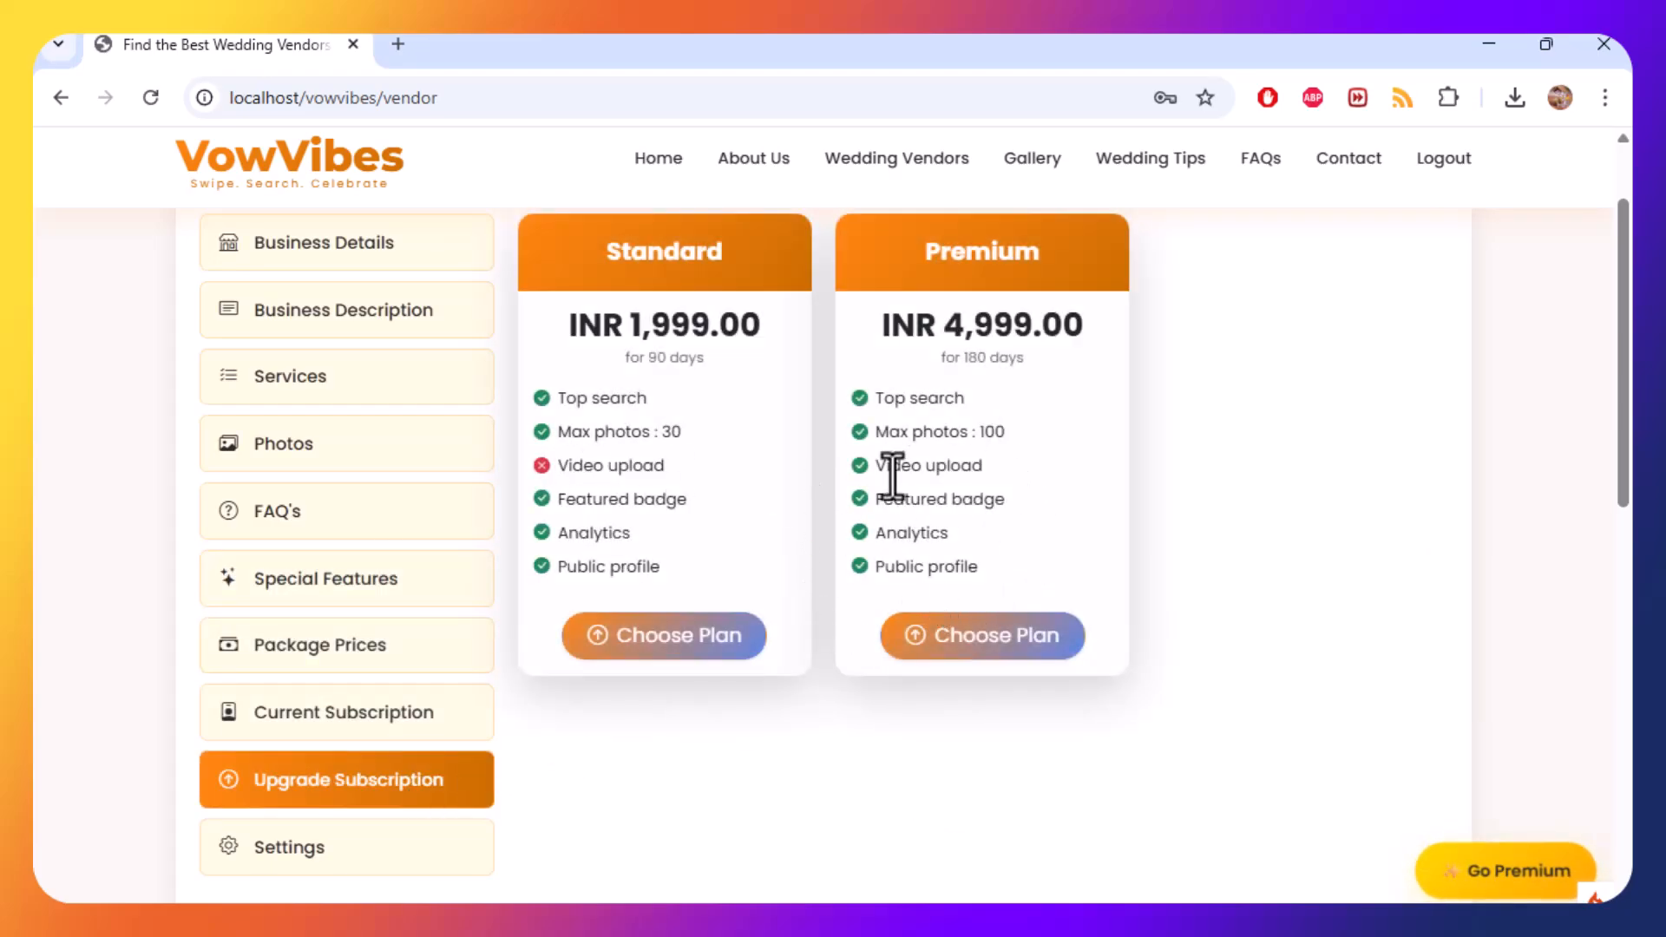
pyautogui.scroll(-2, 387, 740)
pyautogui.click(387, 741)
pyautogui.scroll(3, 545, 477)
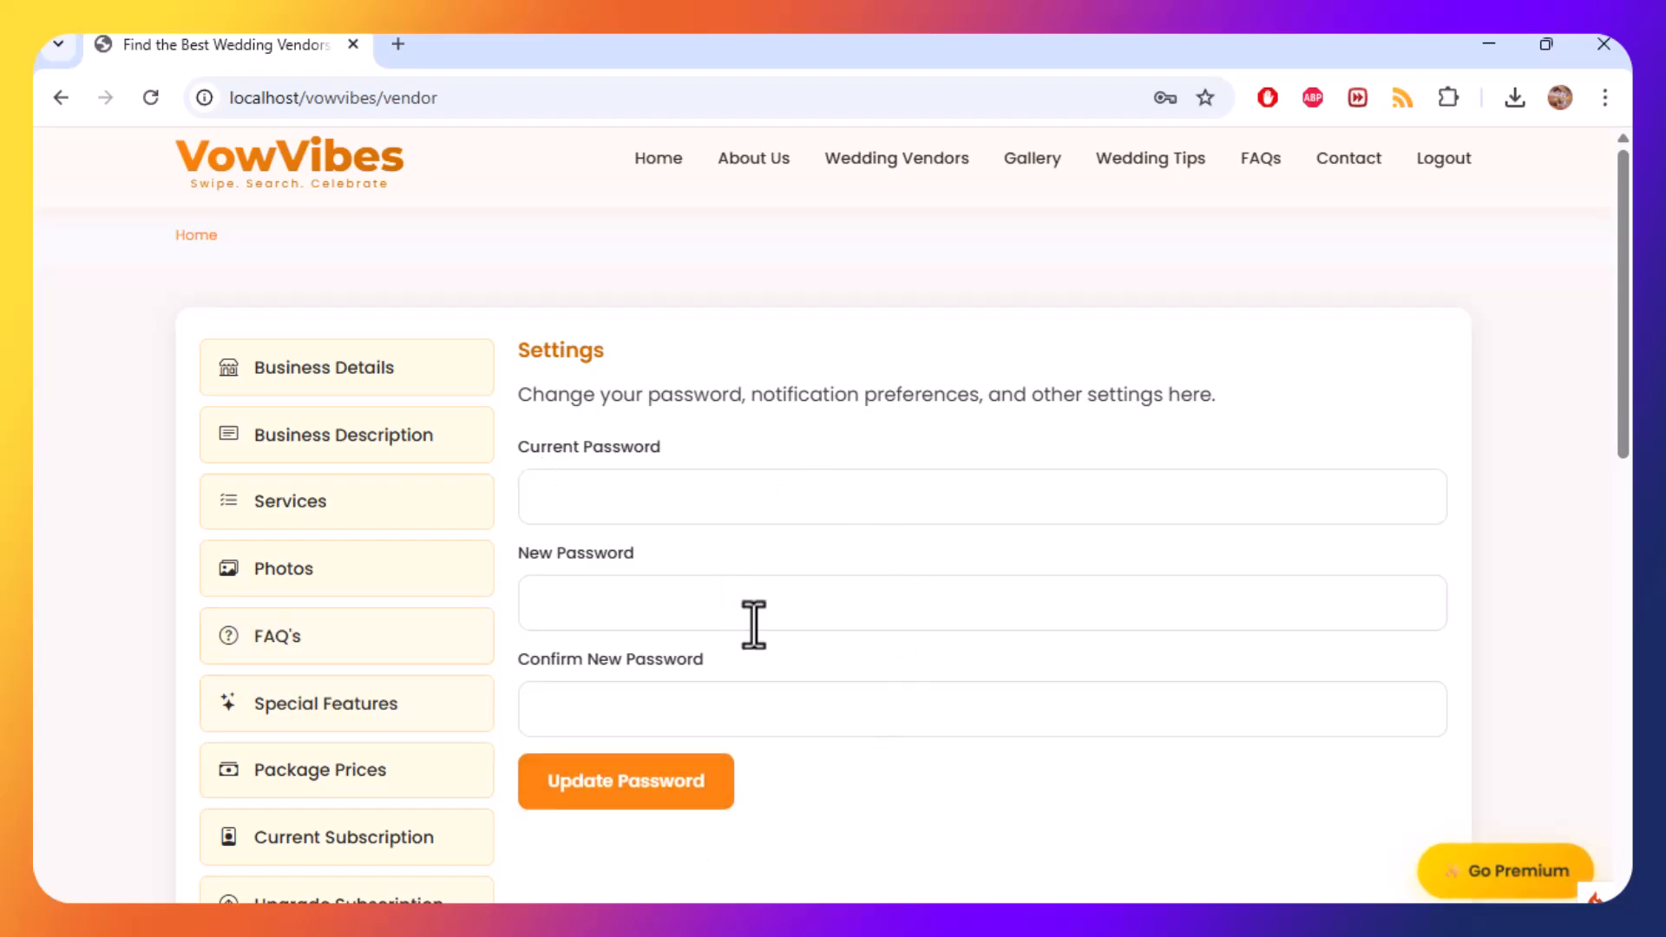
pyautogui.click(186, 168)
pyautogui.scroll(-3, 605, 596)
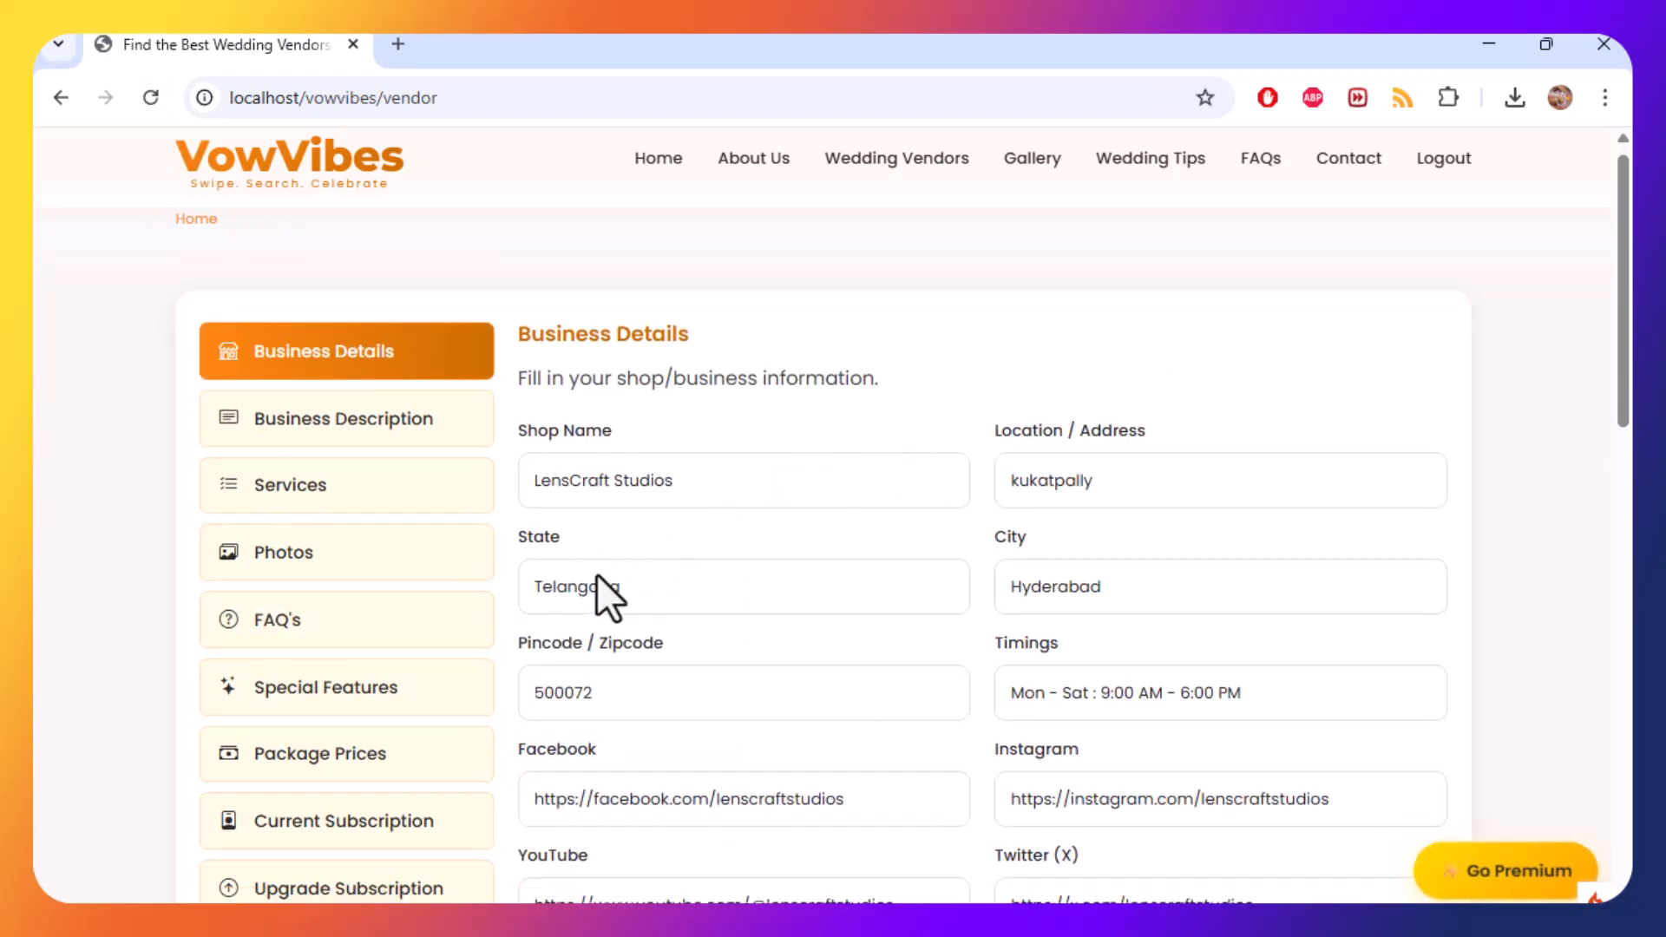
pyautogui.click(378, 521)
pyautogui.scroll(3, 850, 521)
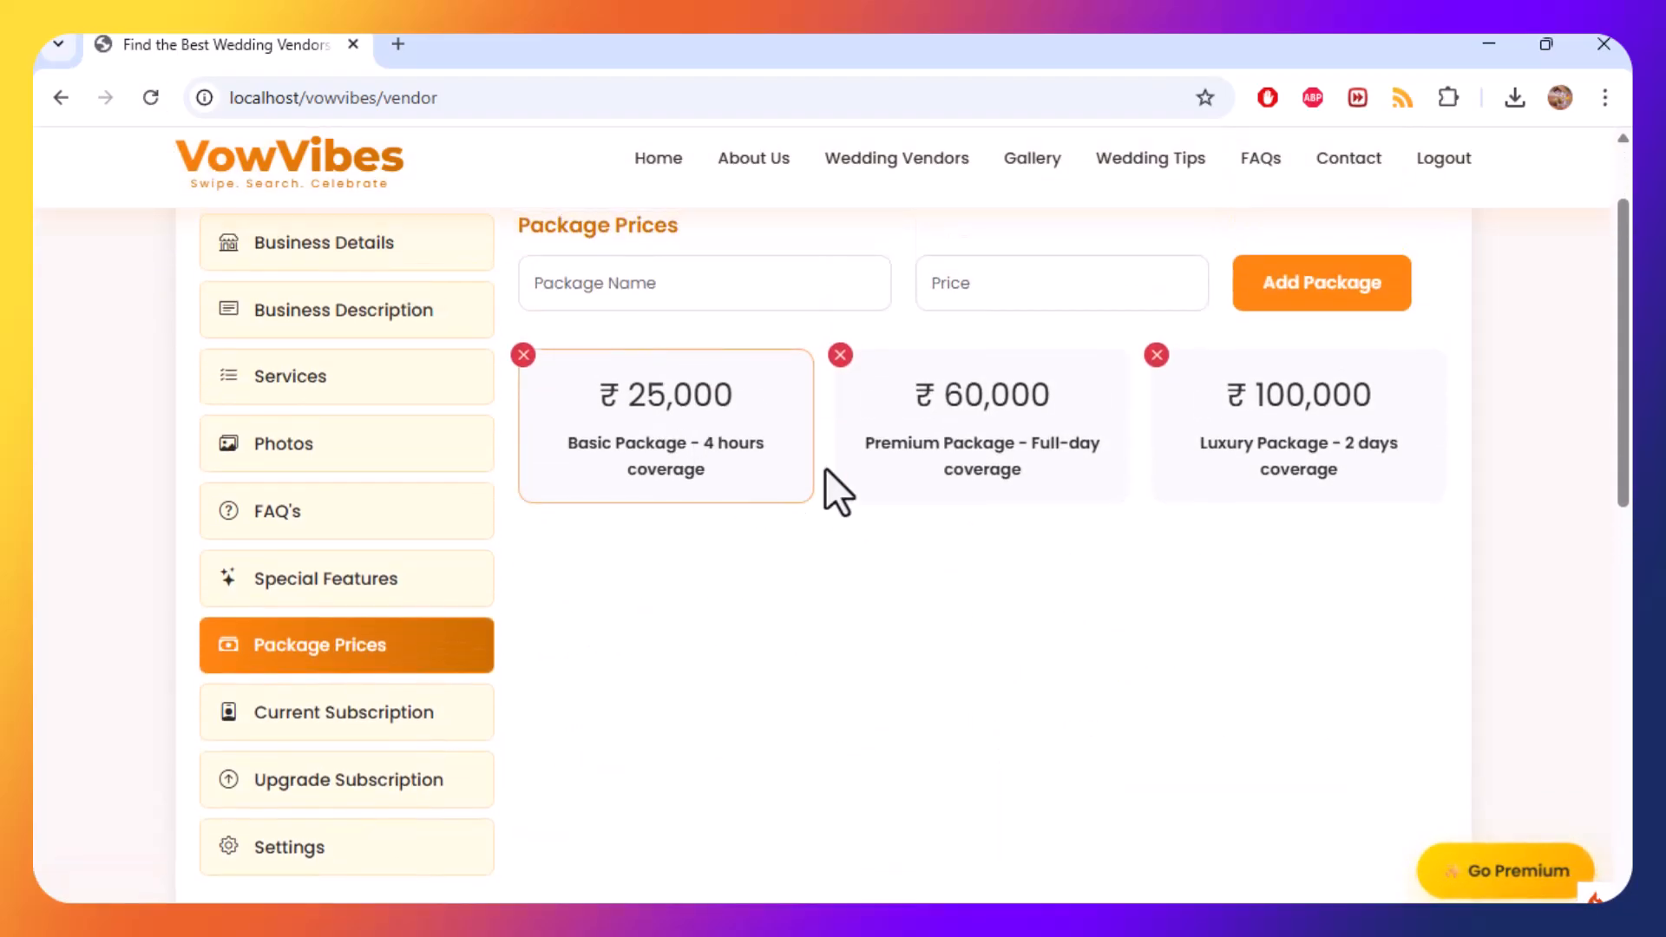
pyautogui.scroll(2, 815, 695)
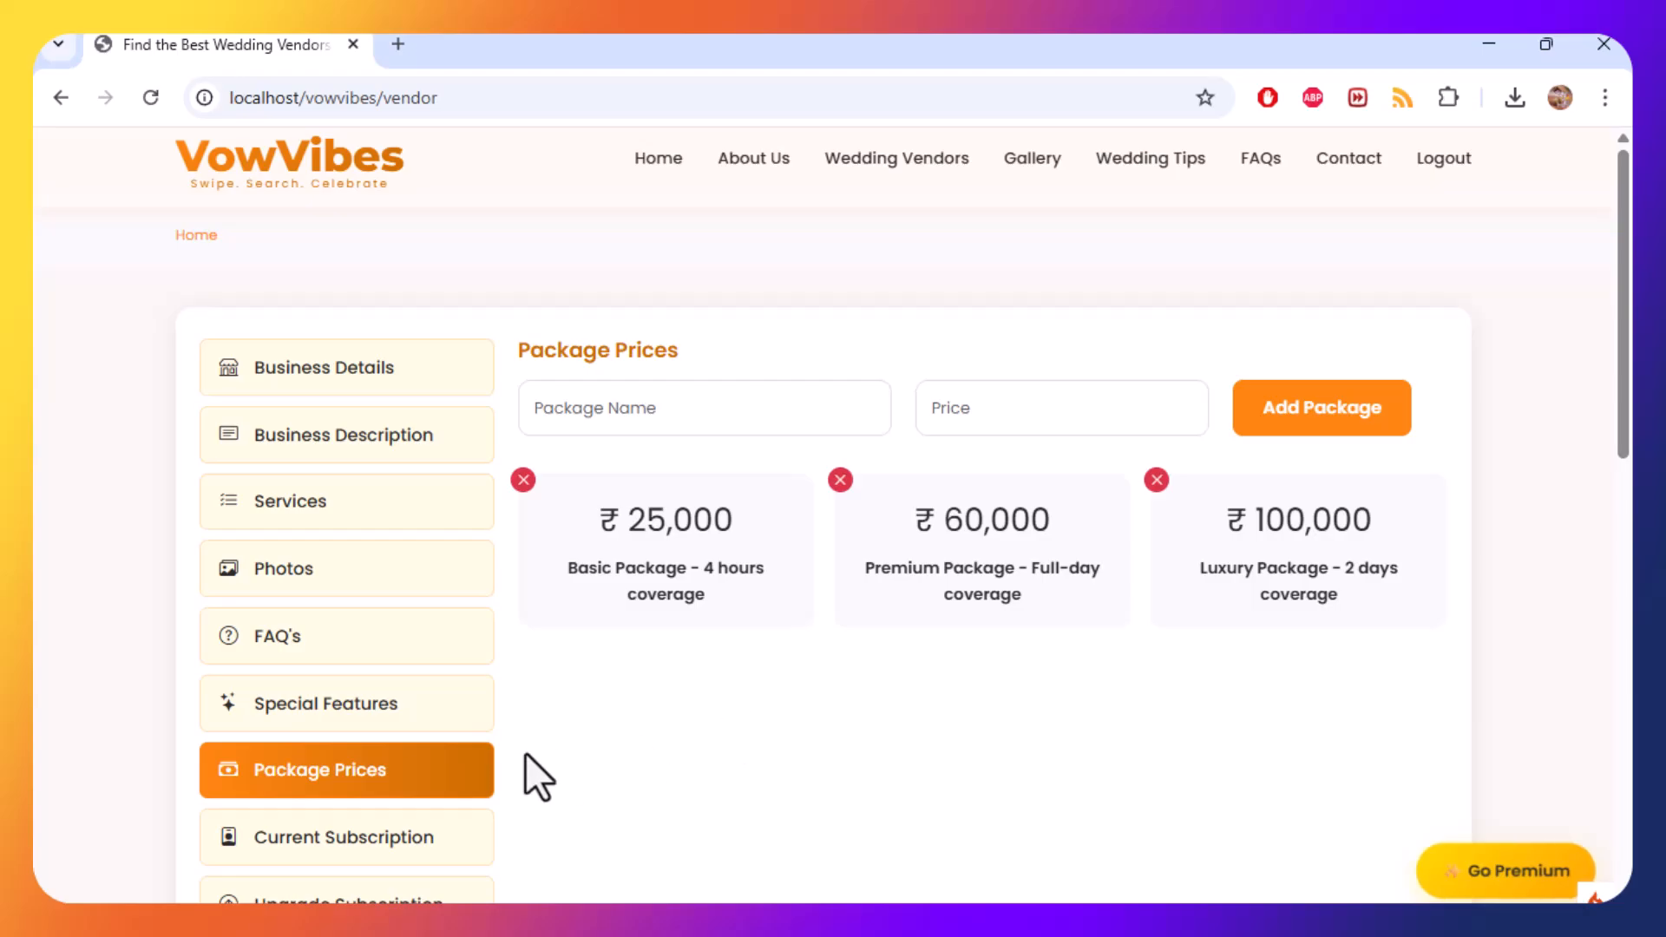
pyautogui.click(390, 713)
pyautogui.click(387, 642)
pyautogui.click(383, 576)
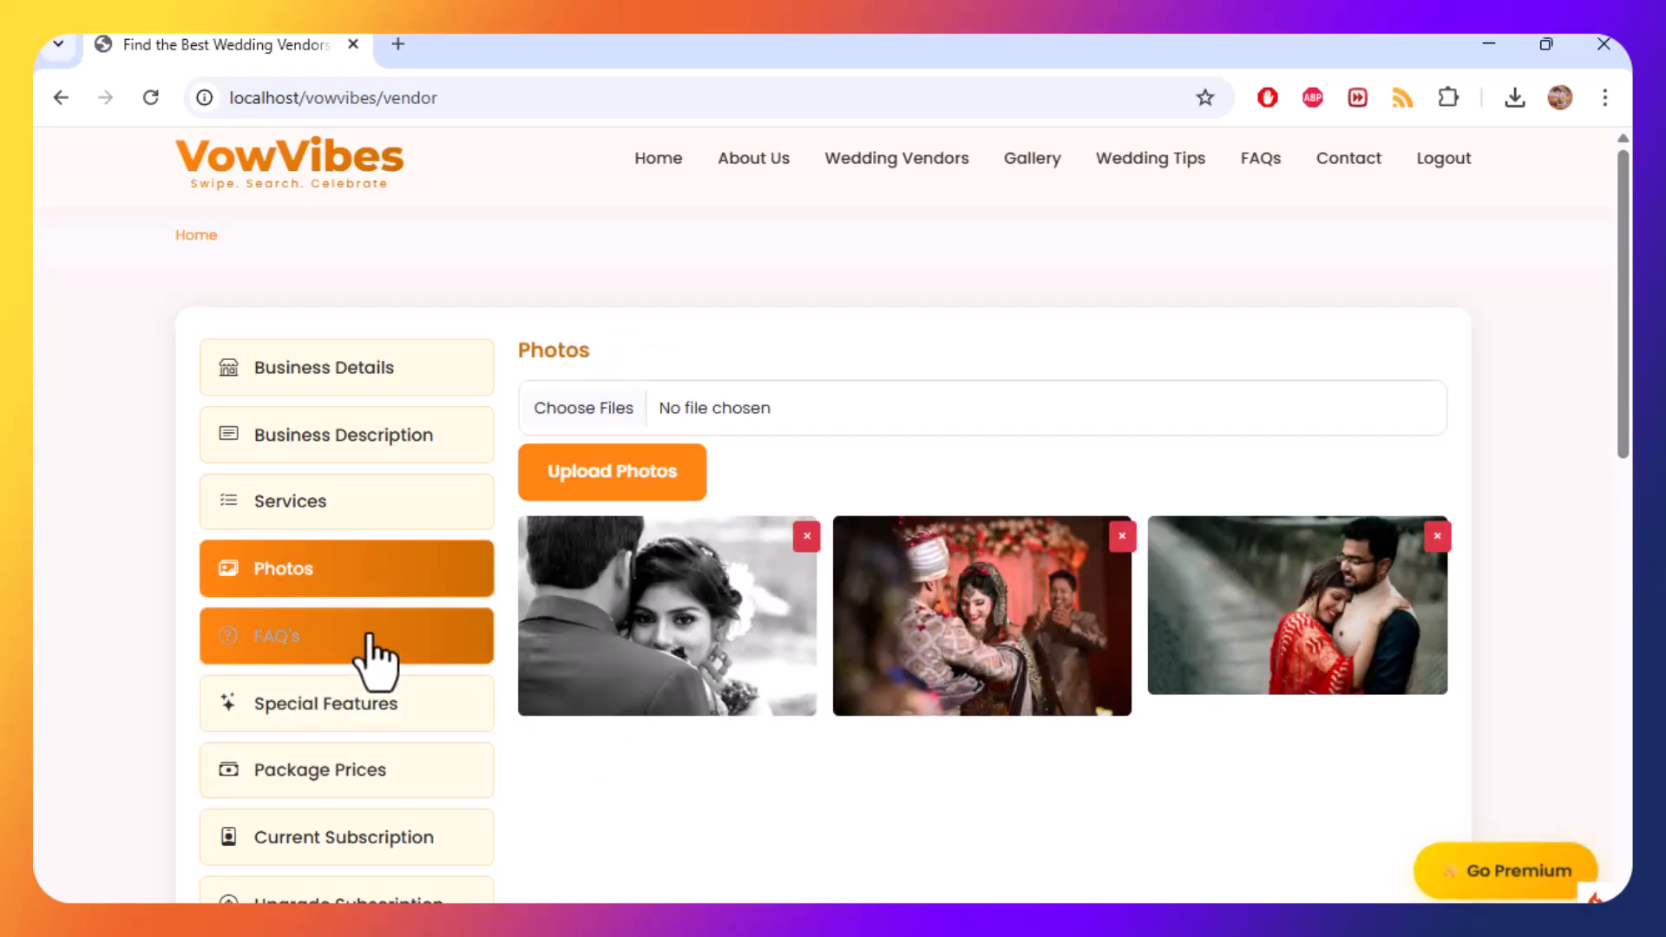
# Open FAQ's and enter the question "Do LensCraft Studios offer Drone Photography?", copying the shop name from Business Details.
pyautogui.click(370, 637)
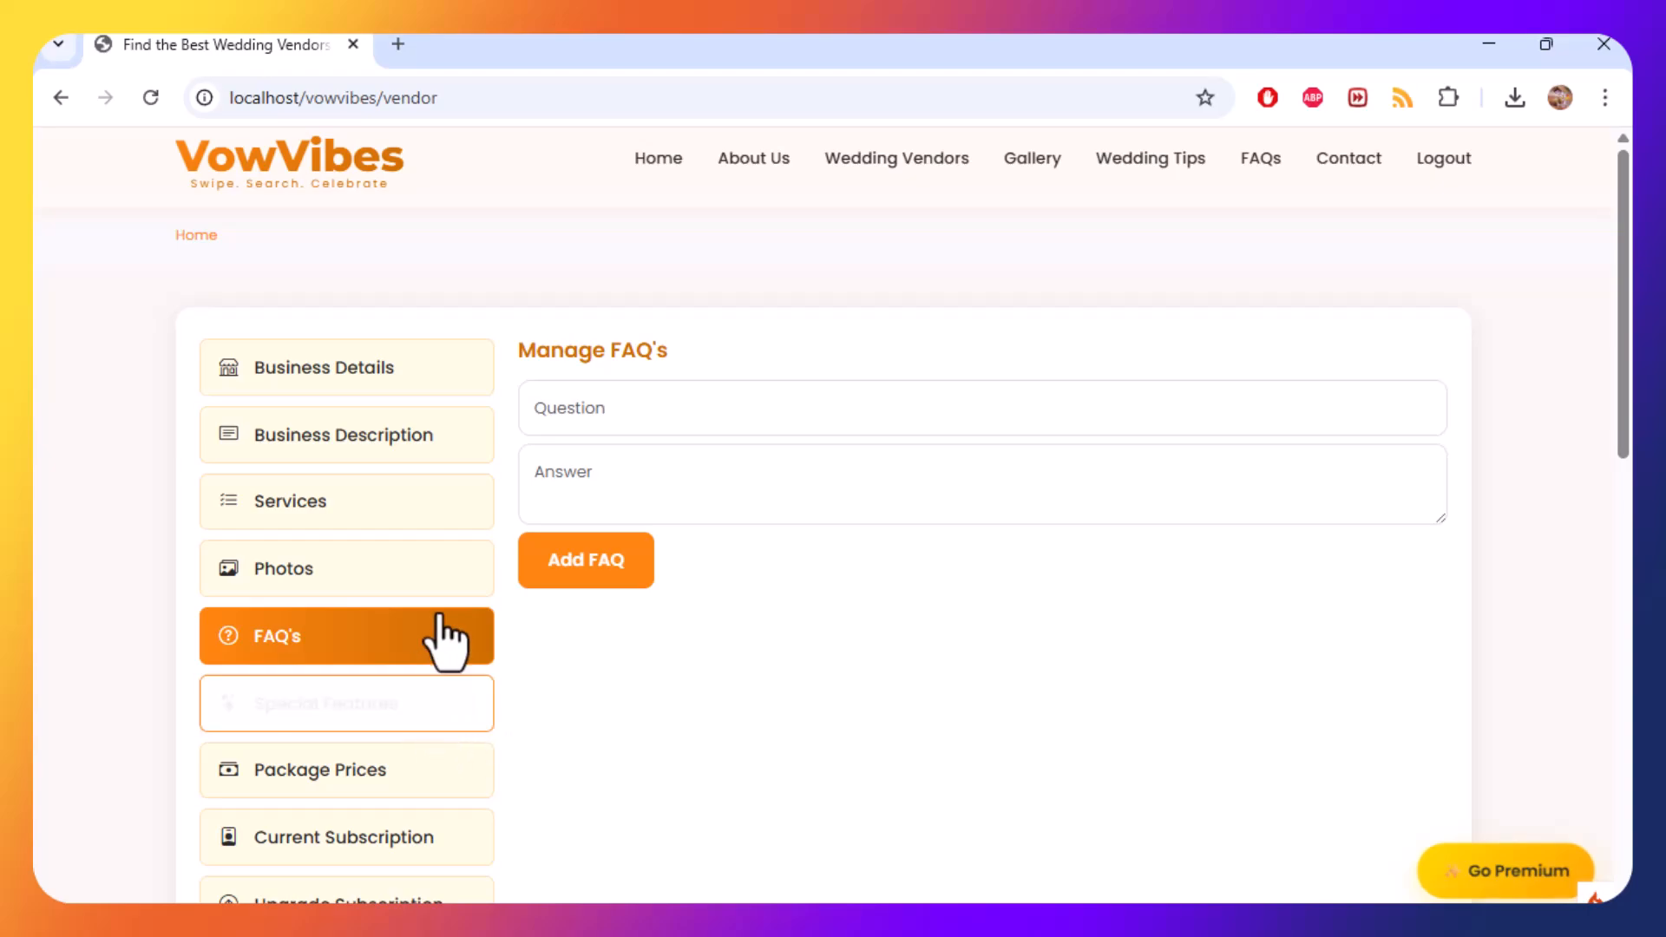
pyautogui.click(669, 425)
pyautogui.write('Do')
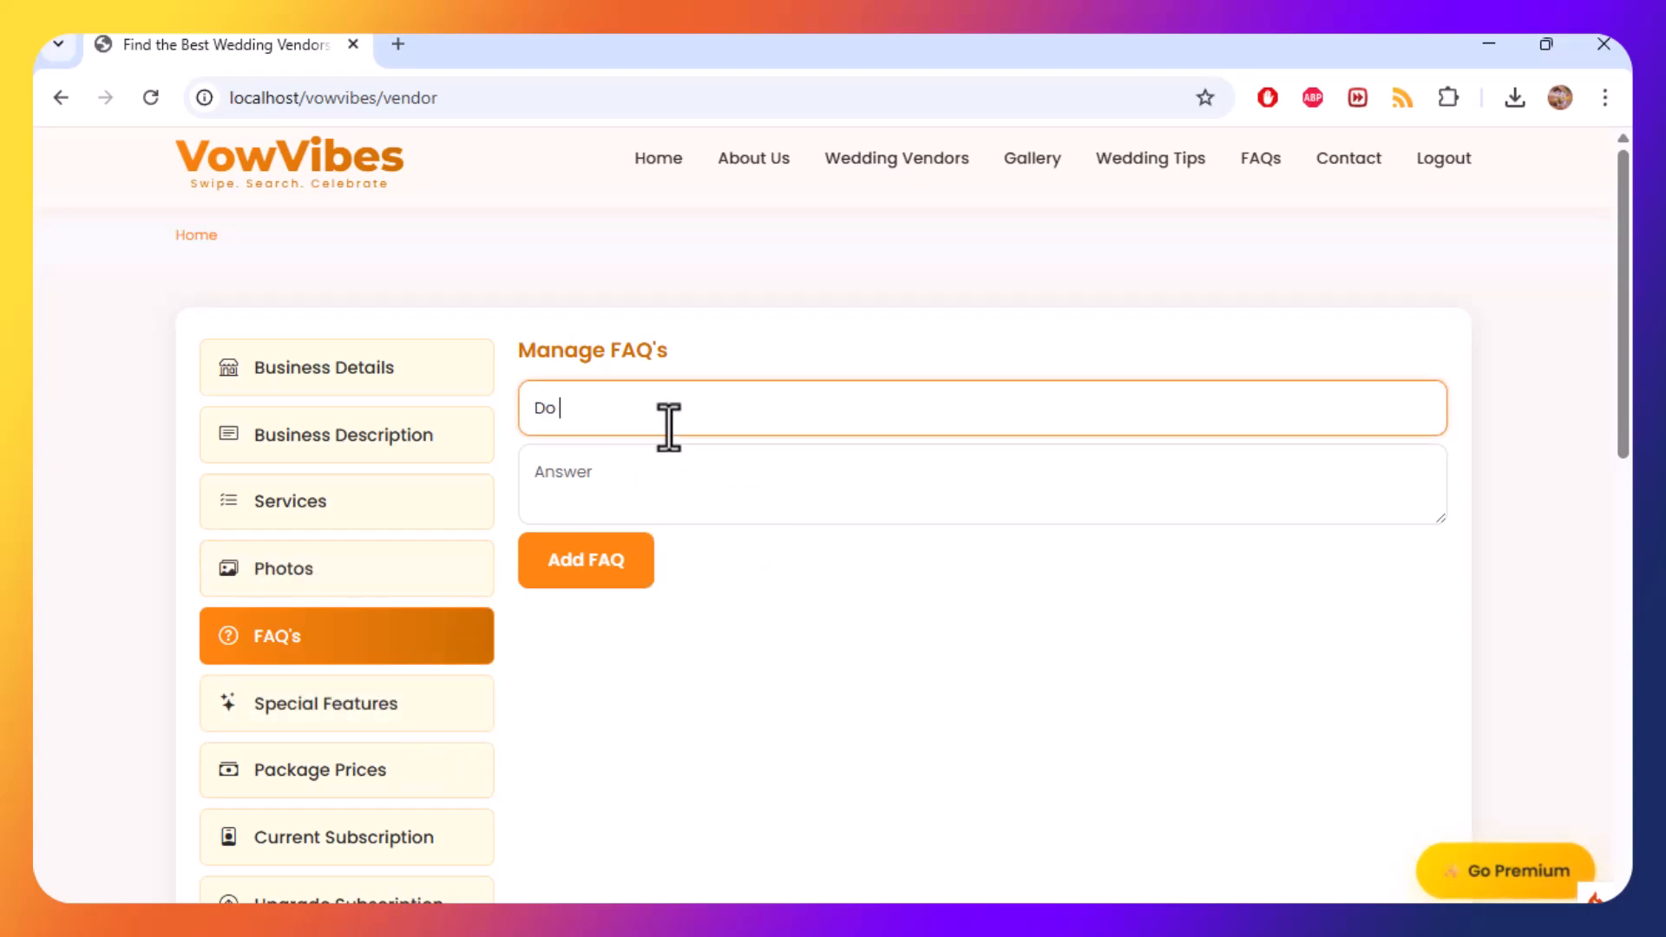
pyautogui.click(366, 371)
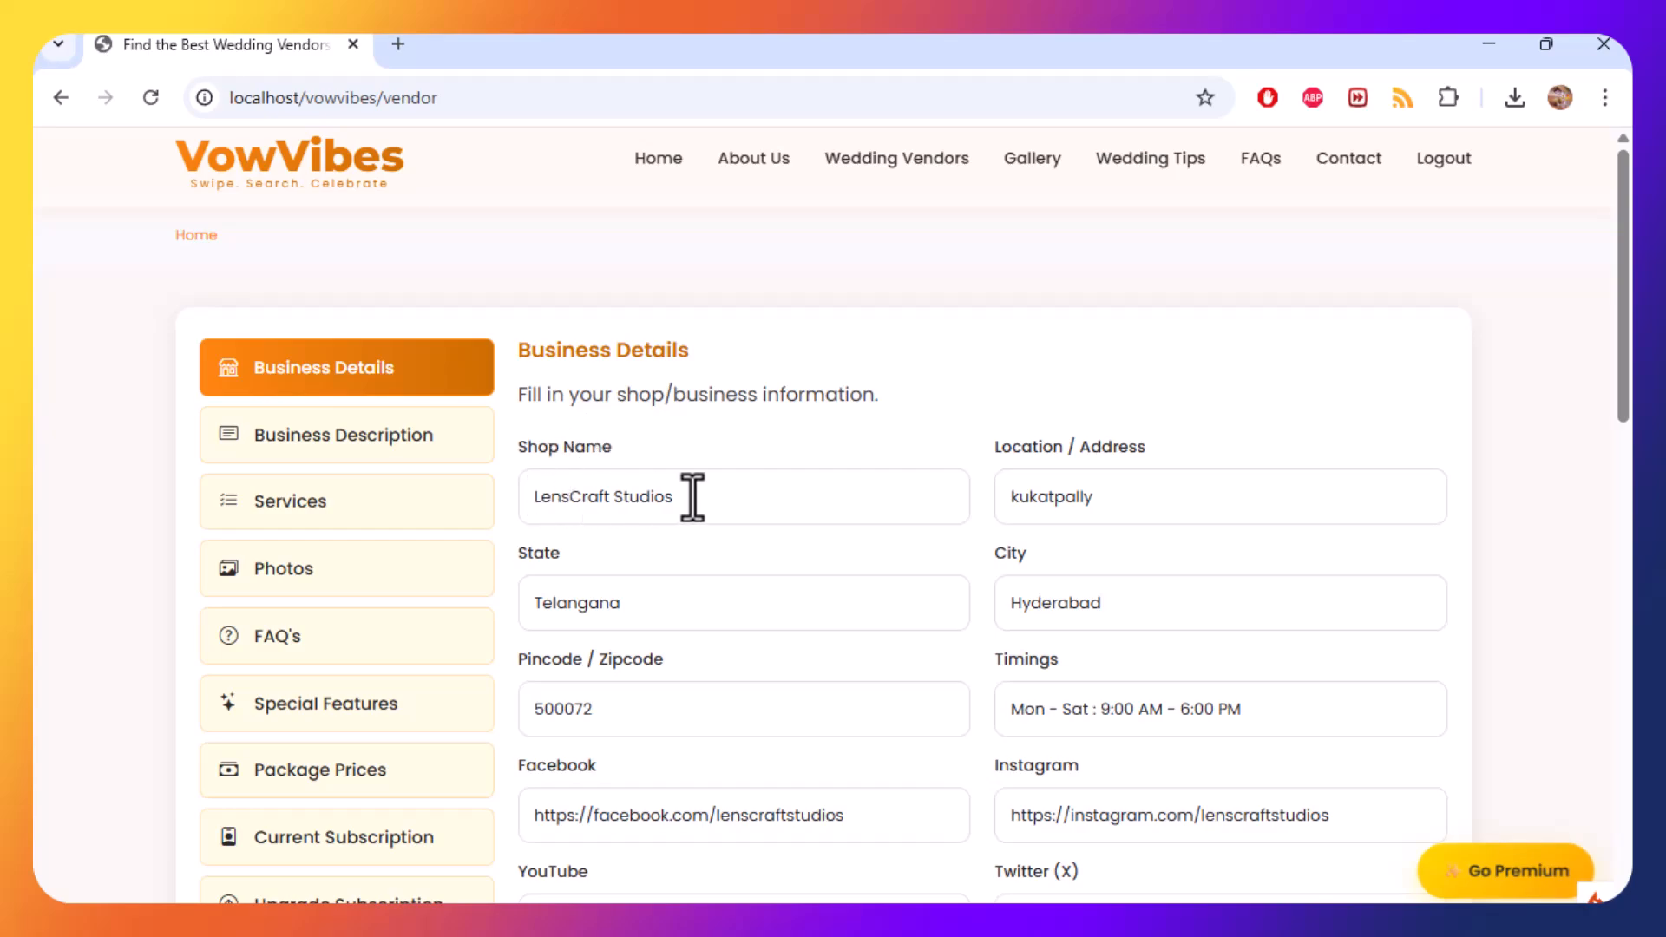
pyautogui.tripleClick(691, 497)
pyautogui.hotkey('ctrl', 'c')
pyautogui.click(340, 649)
pyautogui.click(666, 407)
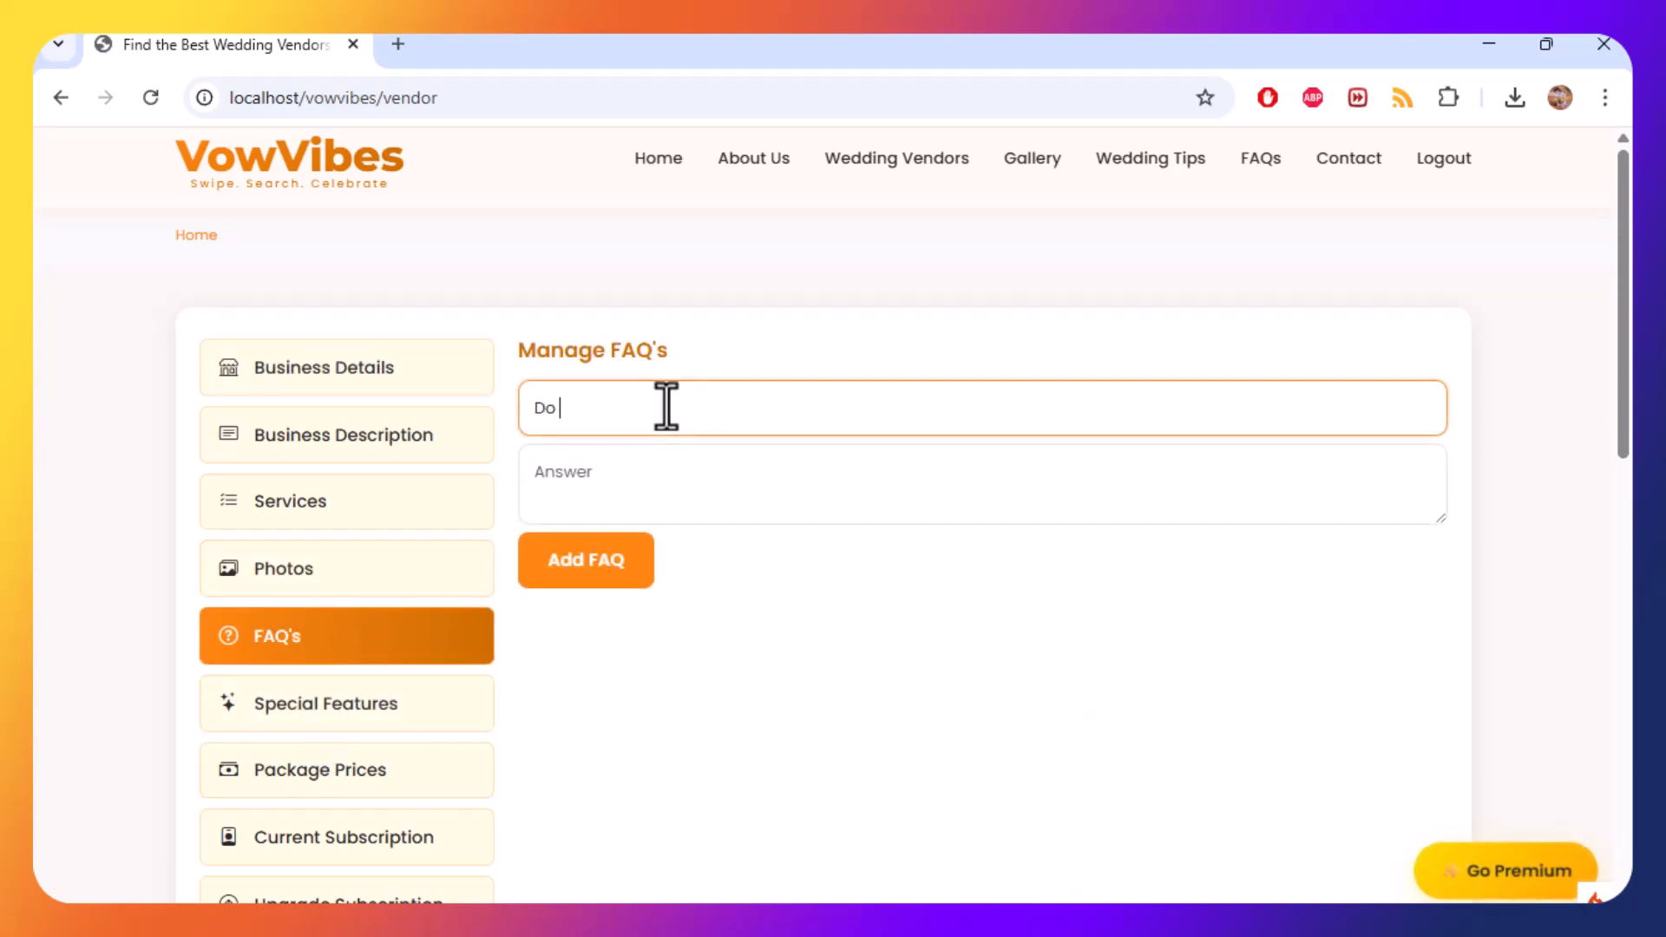
pyautogui.hotkey('ctrl', 'v')
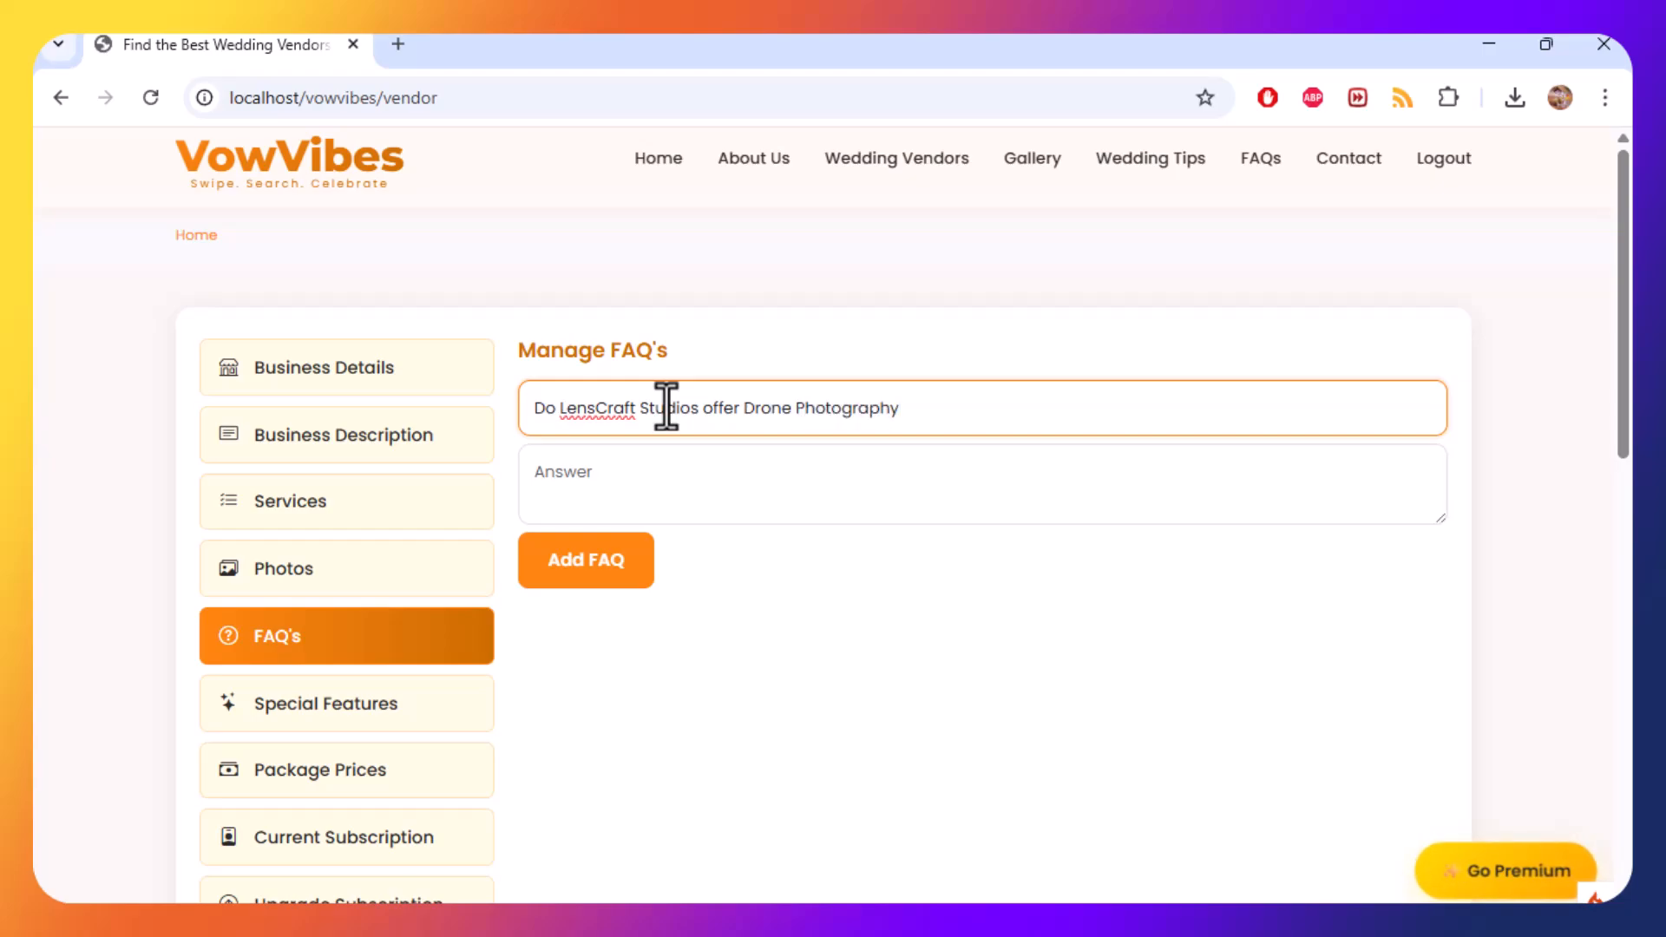
# Enter the answer "Yes, We do Offer this service." and add the FAQ.
pyautogui.click(713, 481)
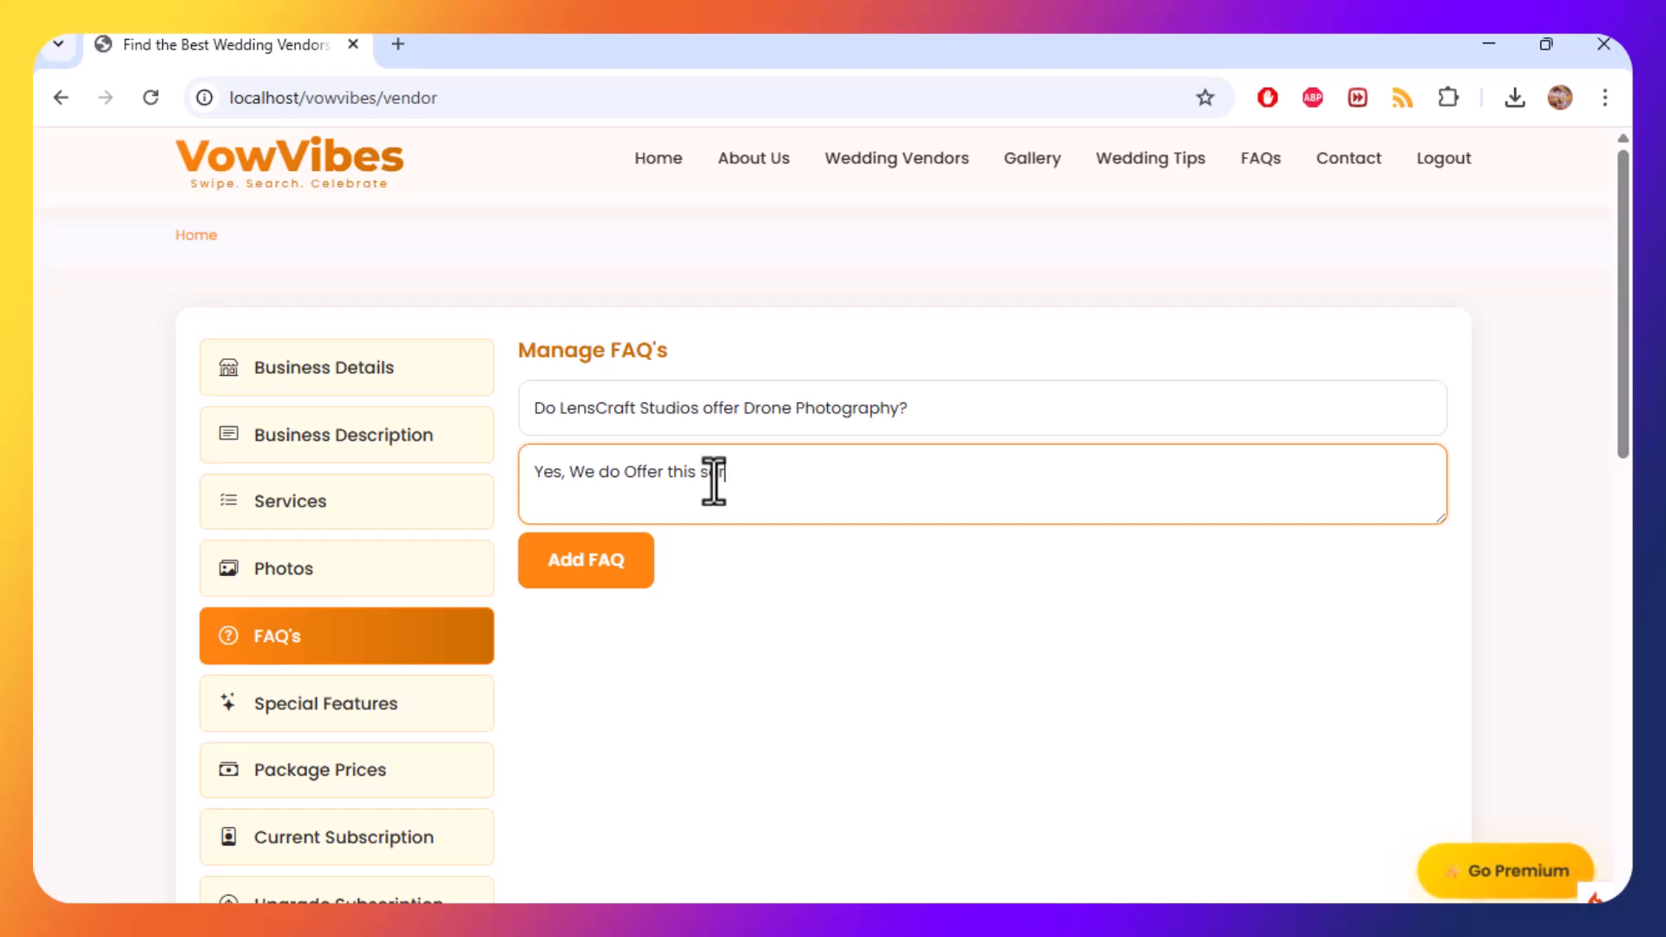
pyautogui.write('Yes, We do Offer this service.')
pyautogui.hotkey('ctrl', 'a')
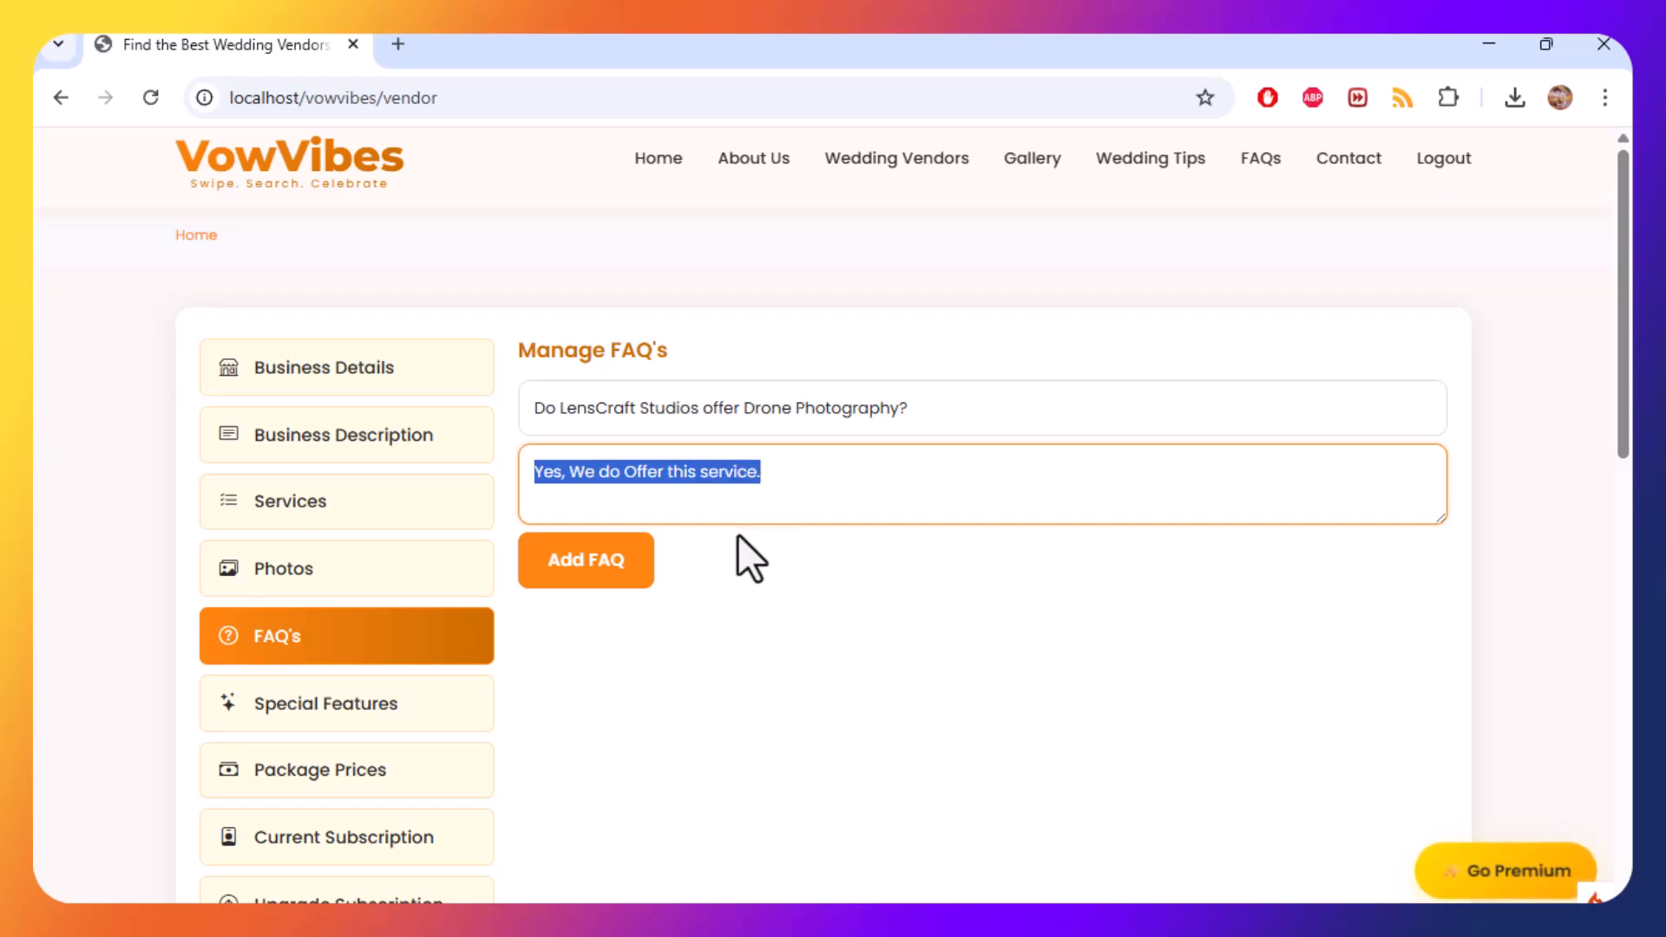
pyautogui.click(607, 562)
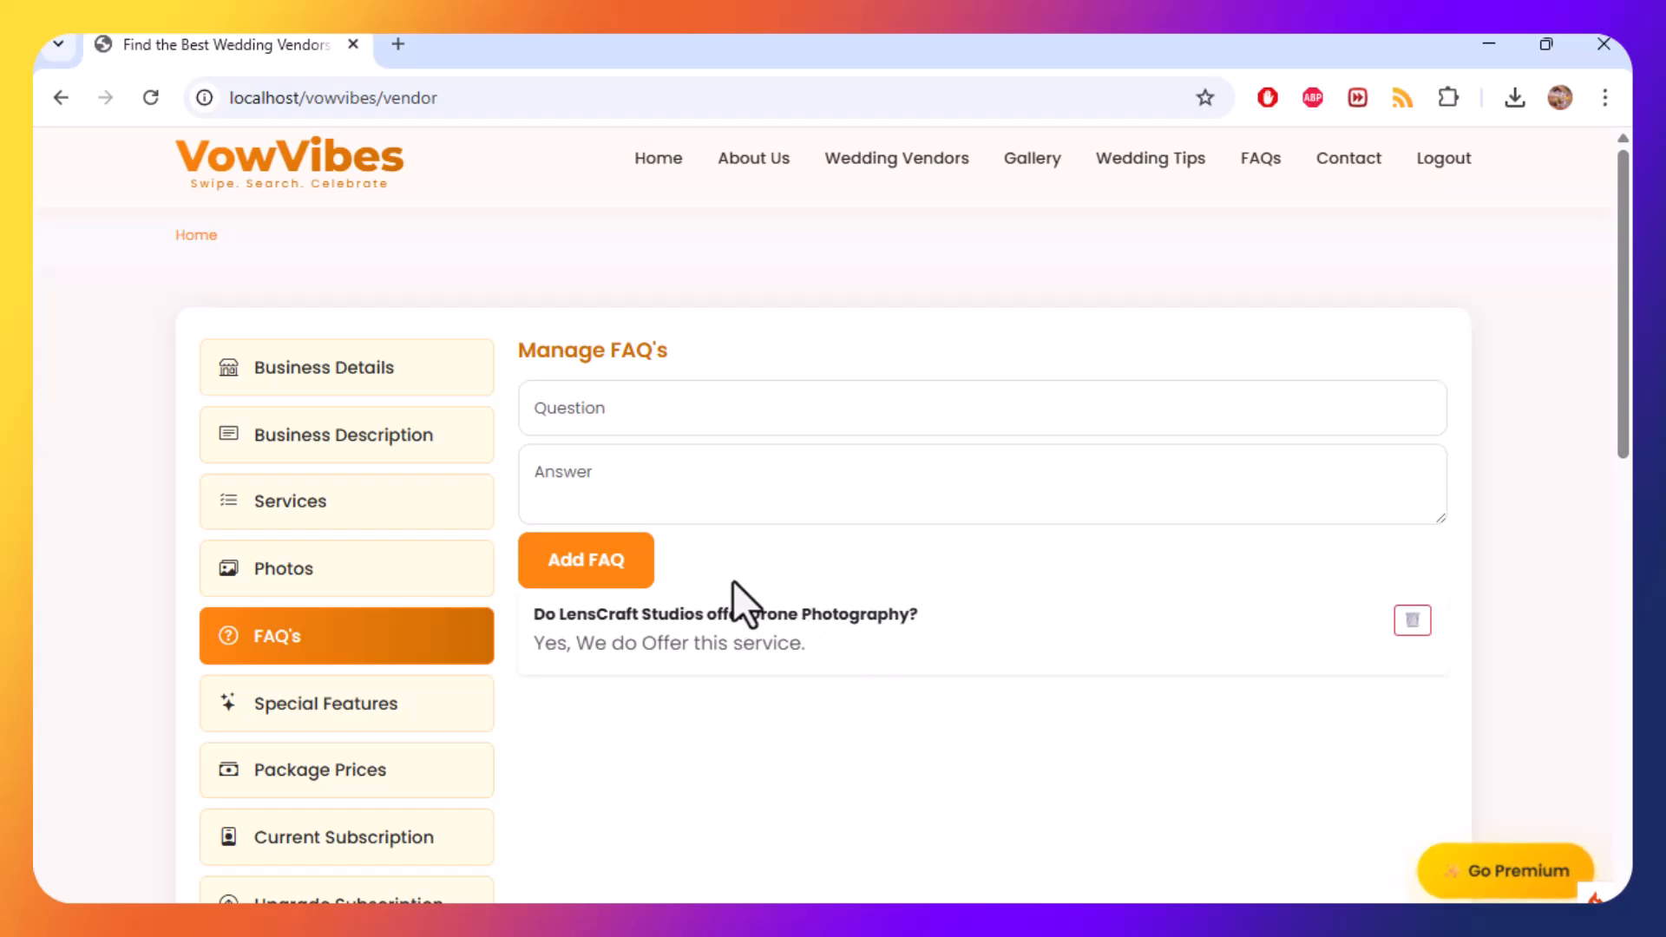
# Open the LensCraft Studios public profile from Wedding Vendors and review its about, services and package prices.
pyautogui.click(898, 165)
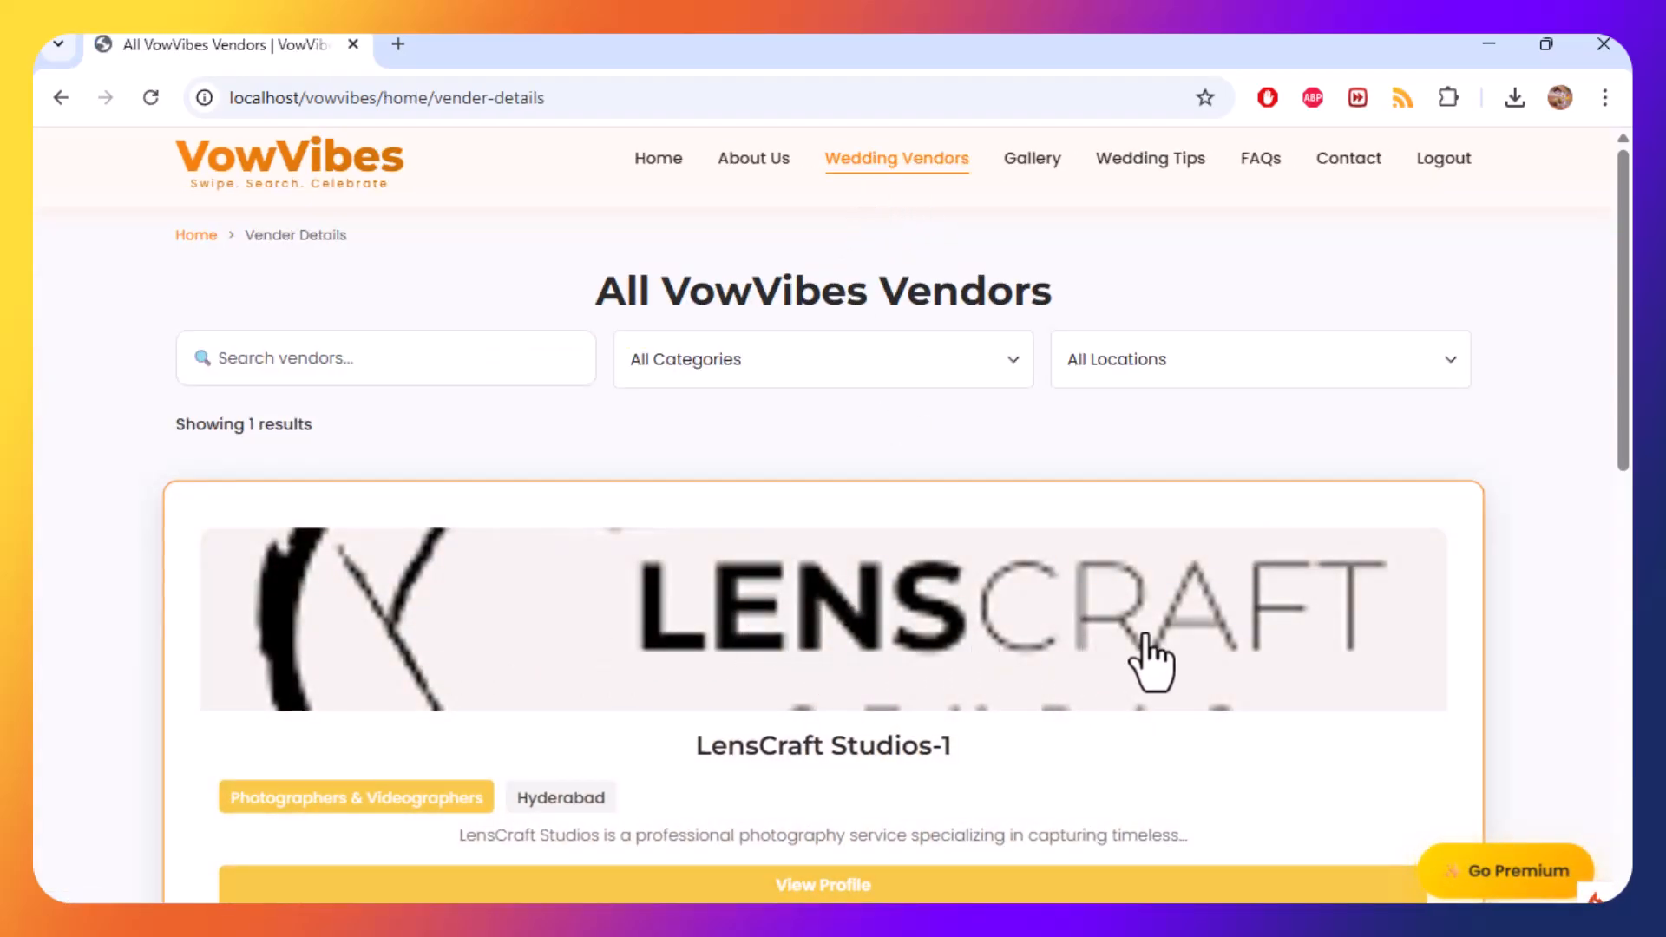
pyautogui.click(820, 884)
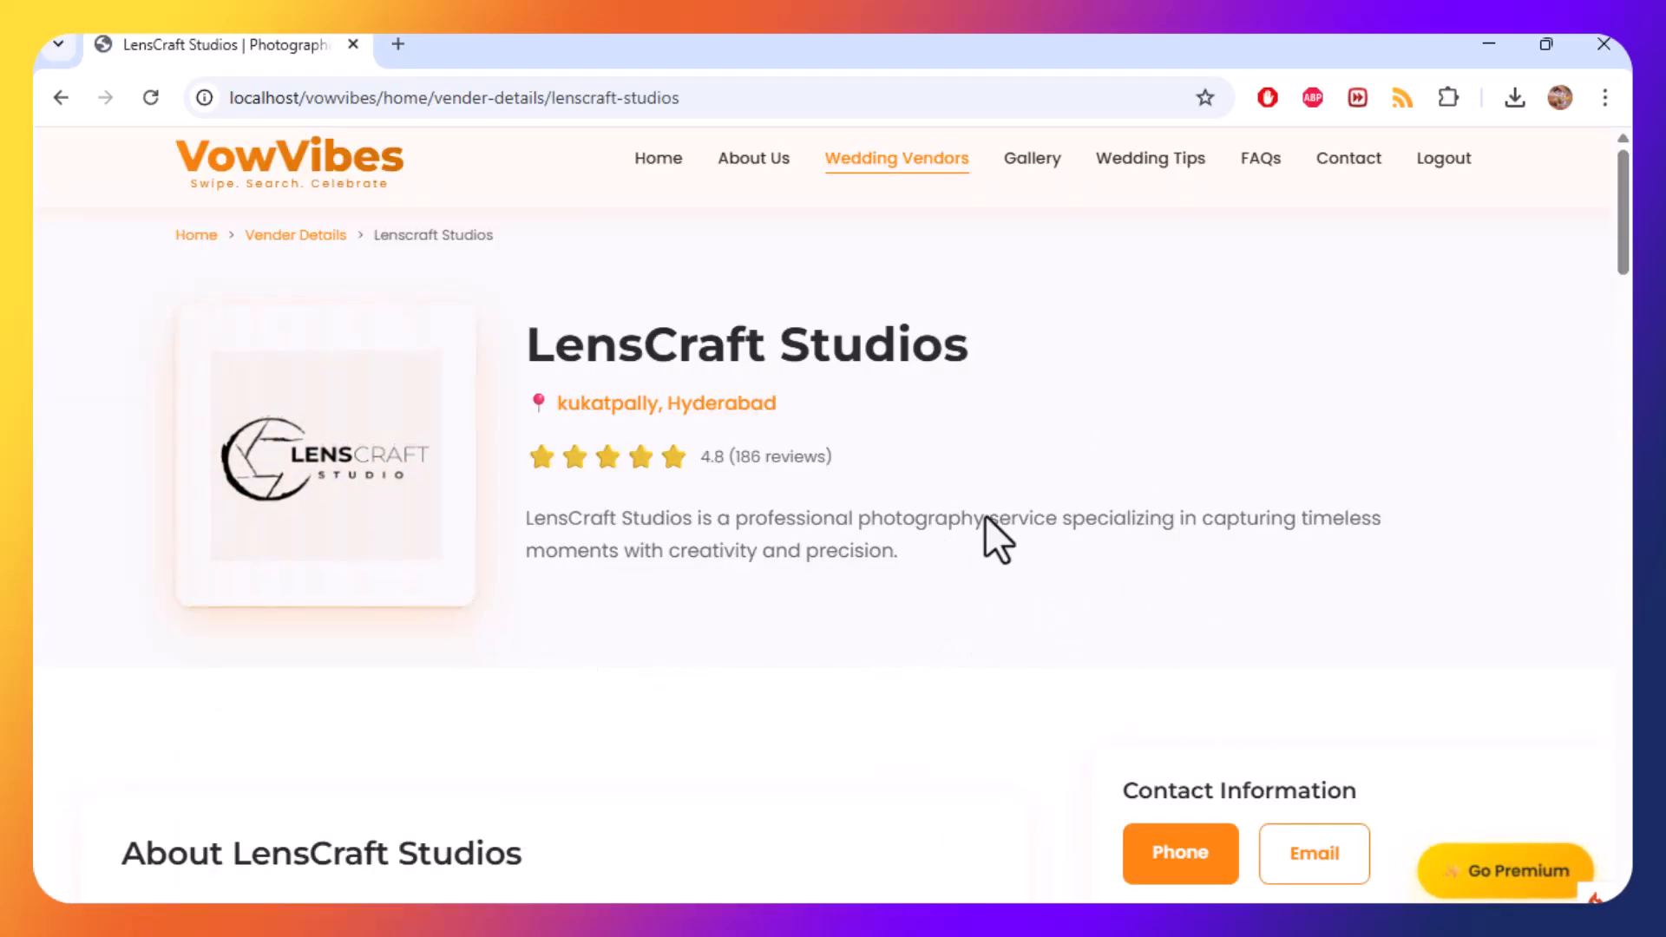
pyautogui.scroll(-1, 996, 550)
pyautogui.scroll(-4, 1006, 560)
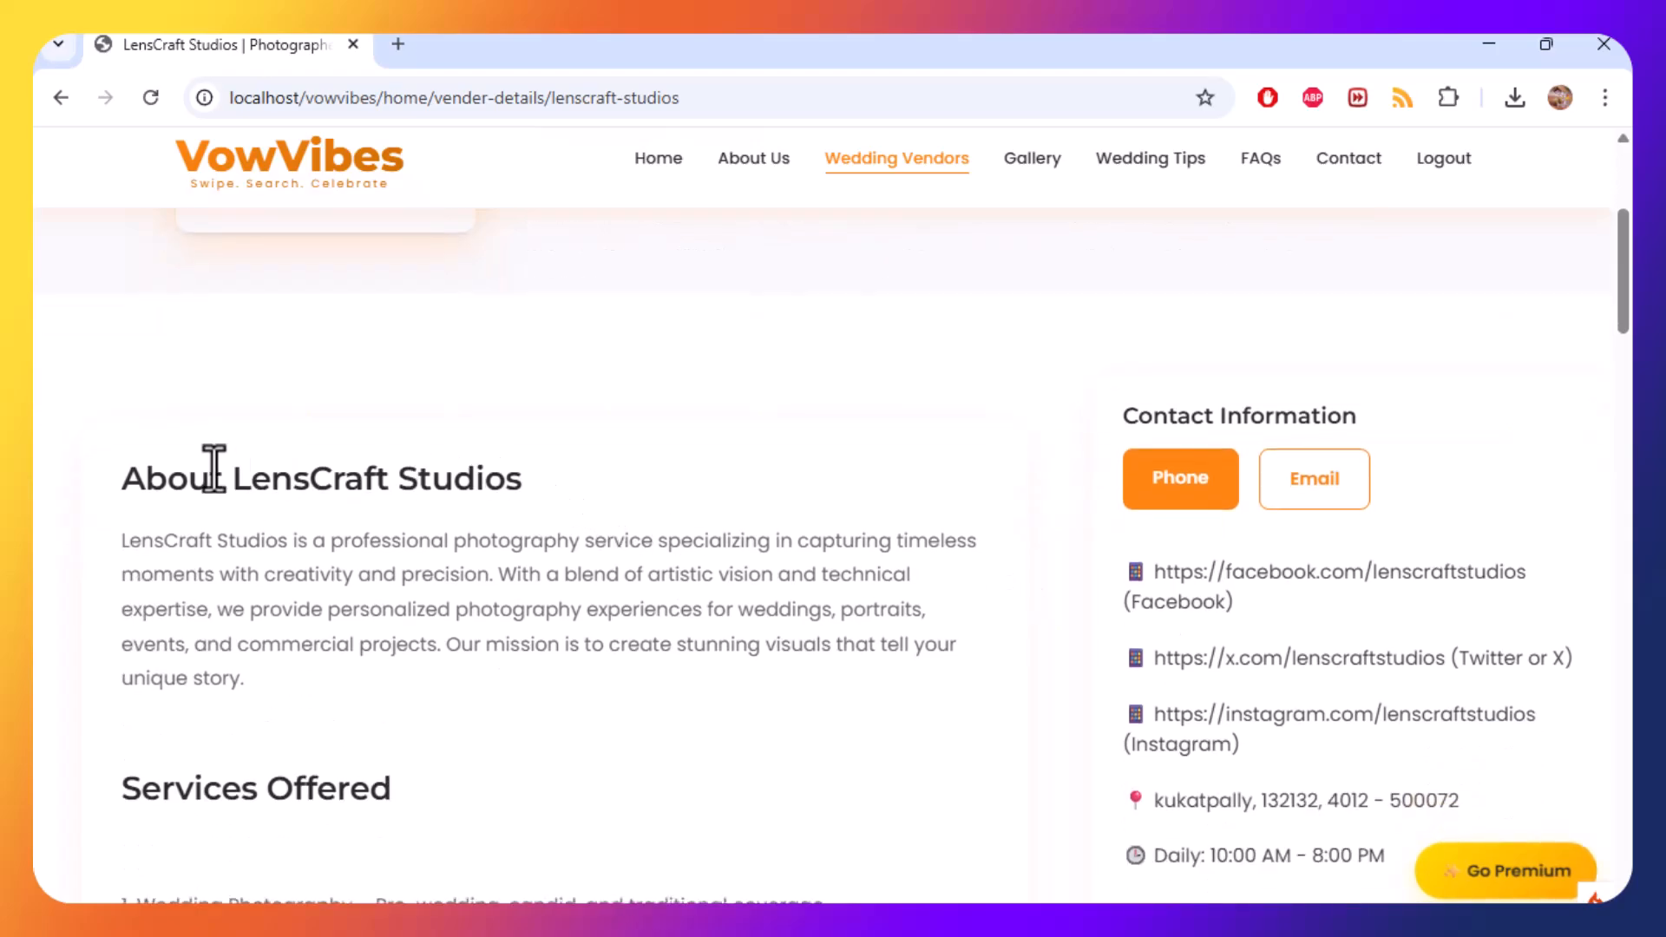
pyautogui.scroll(-10, 430, 705)
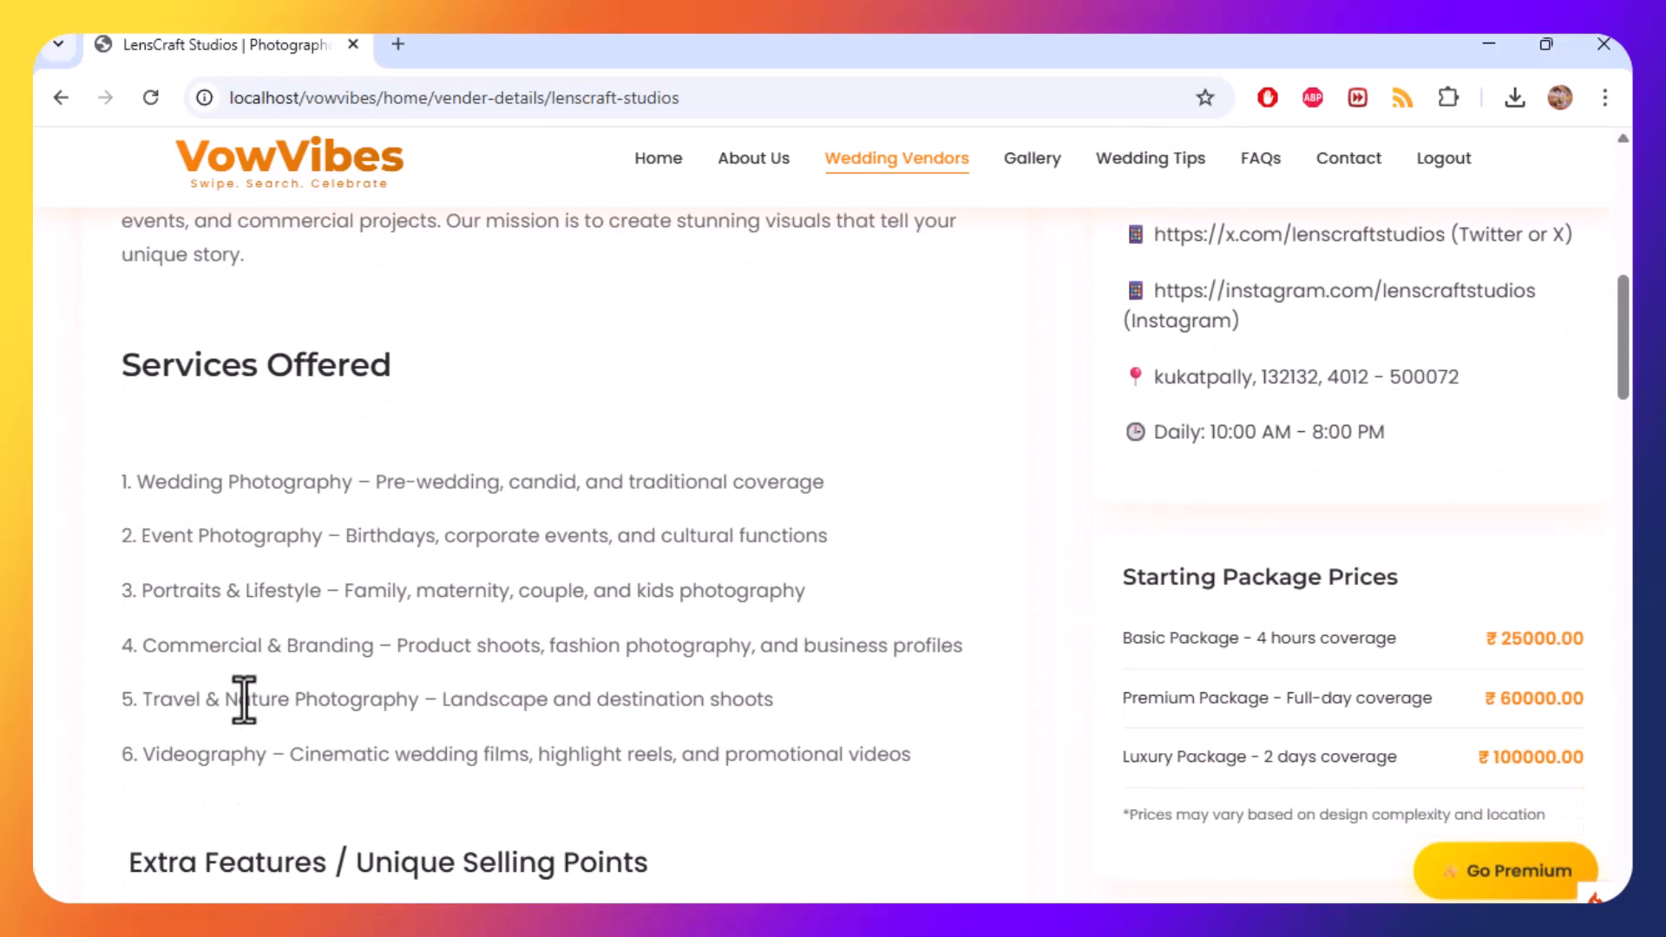
pyautogui.scroll(-3, 550, 606)
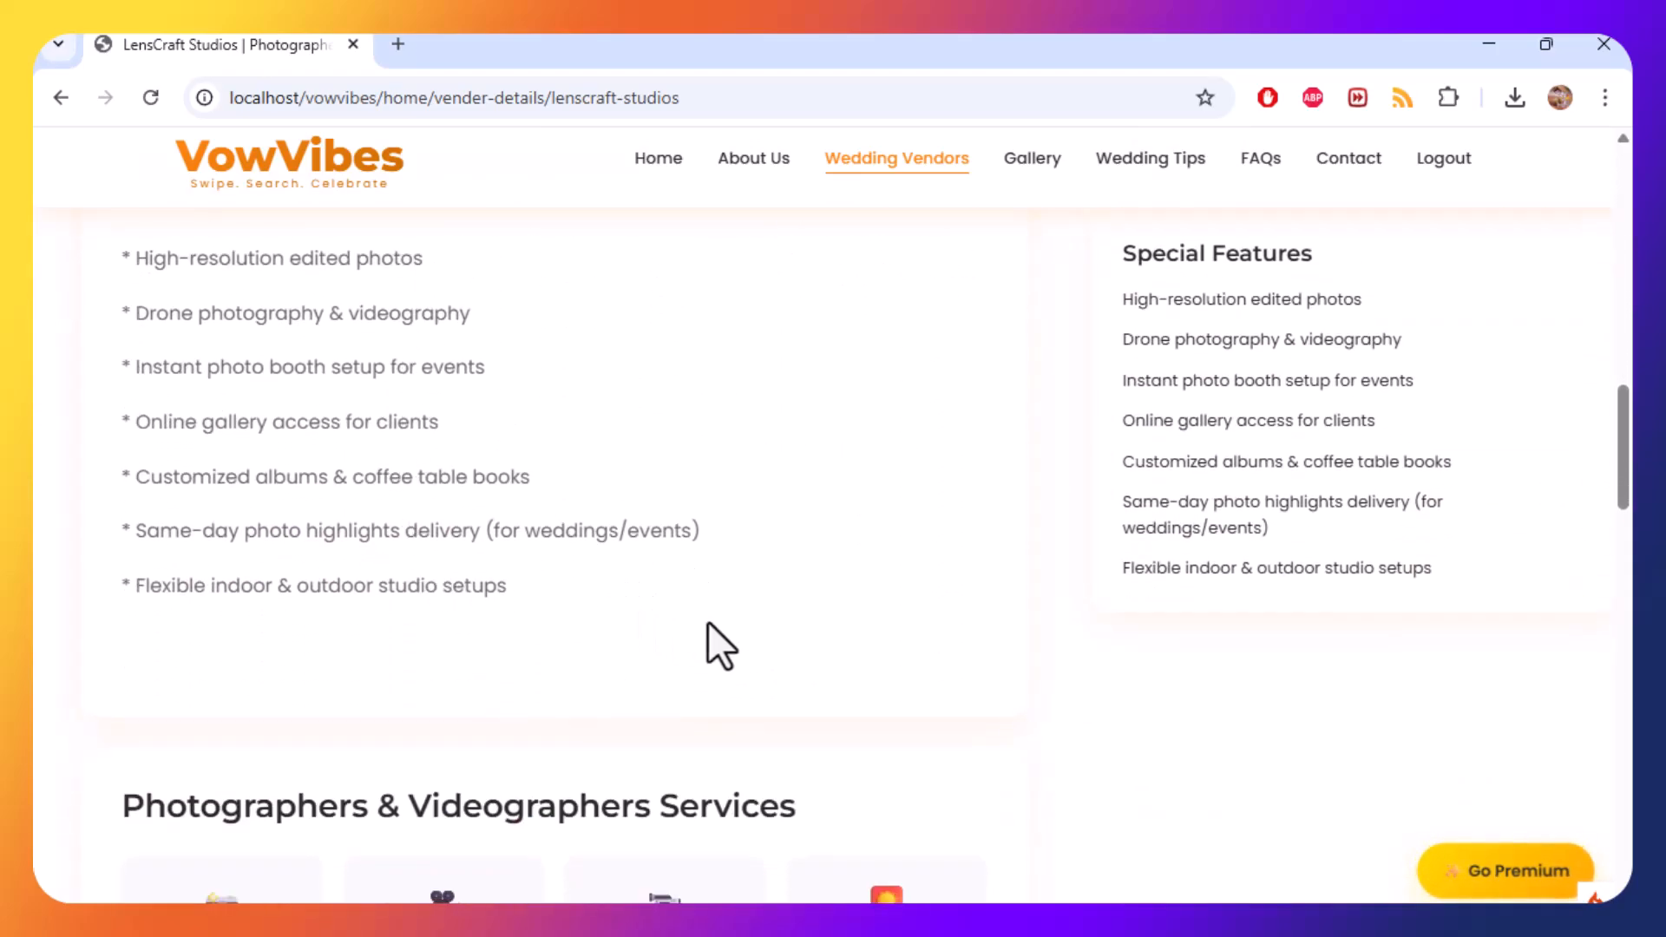
pyautogui.scroll(6, 718, 643)
pyautogui.scroll(6, 387, 391)
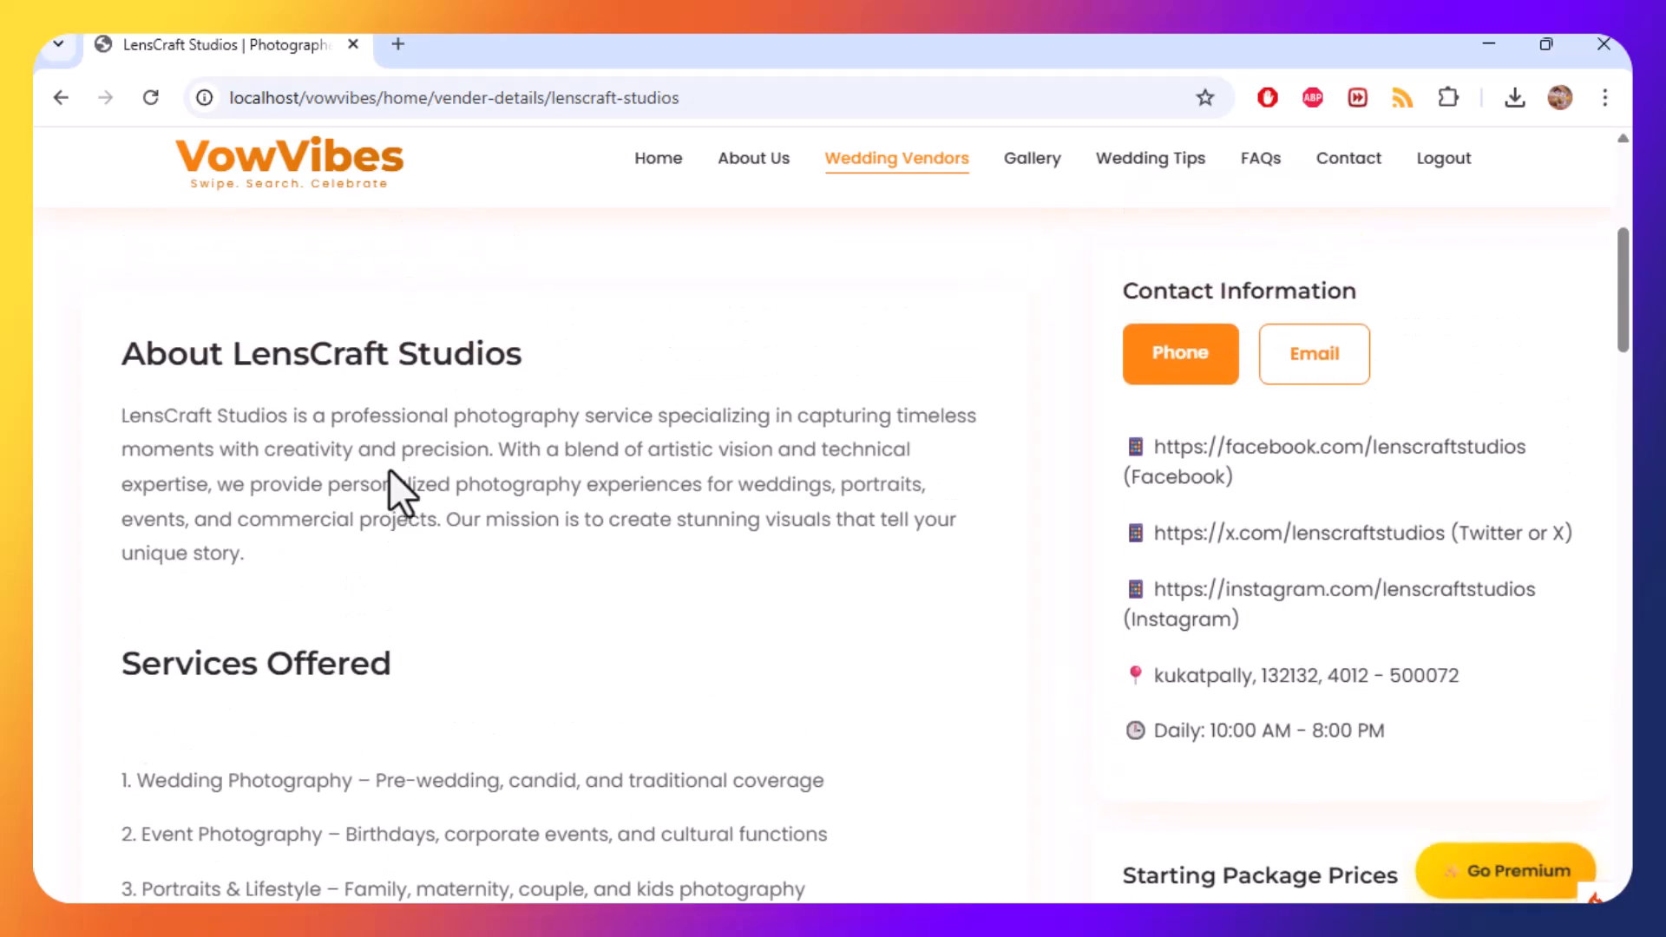
# Scroll through the profile's services, media portfolio, FAQ and special features sections.
pyautogui.scroll(-7, 372, 595)
pyautogui.scroll(-7, 371, 587)
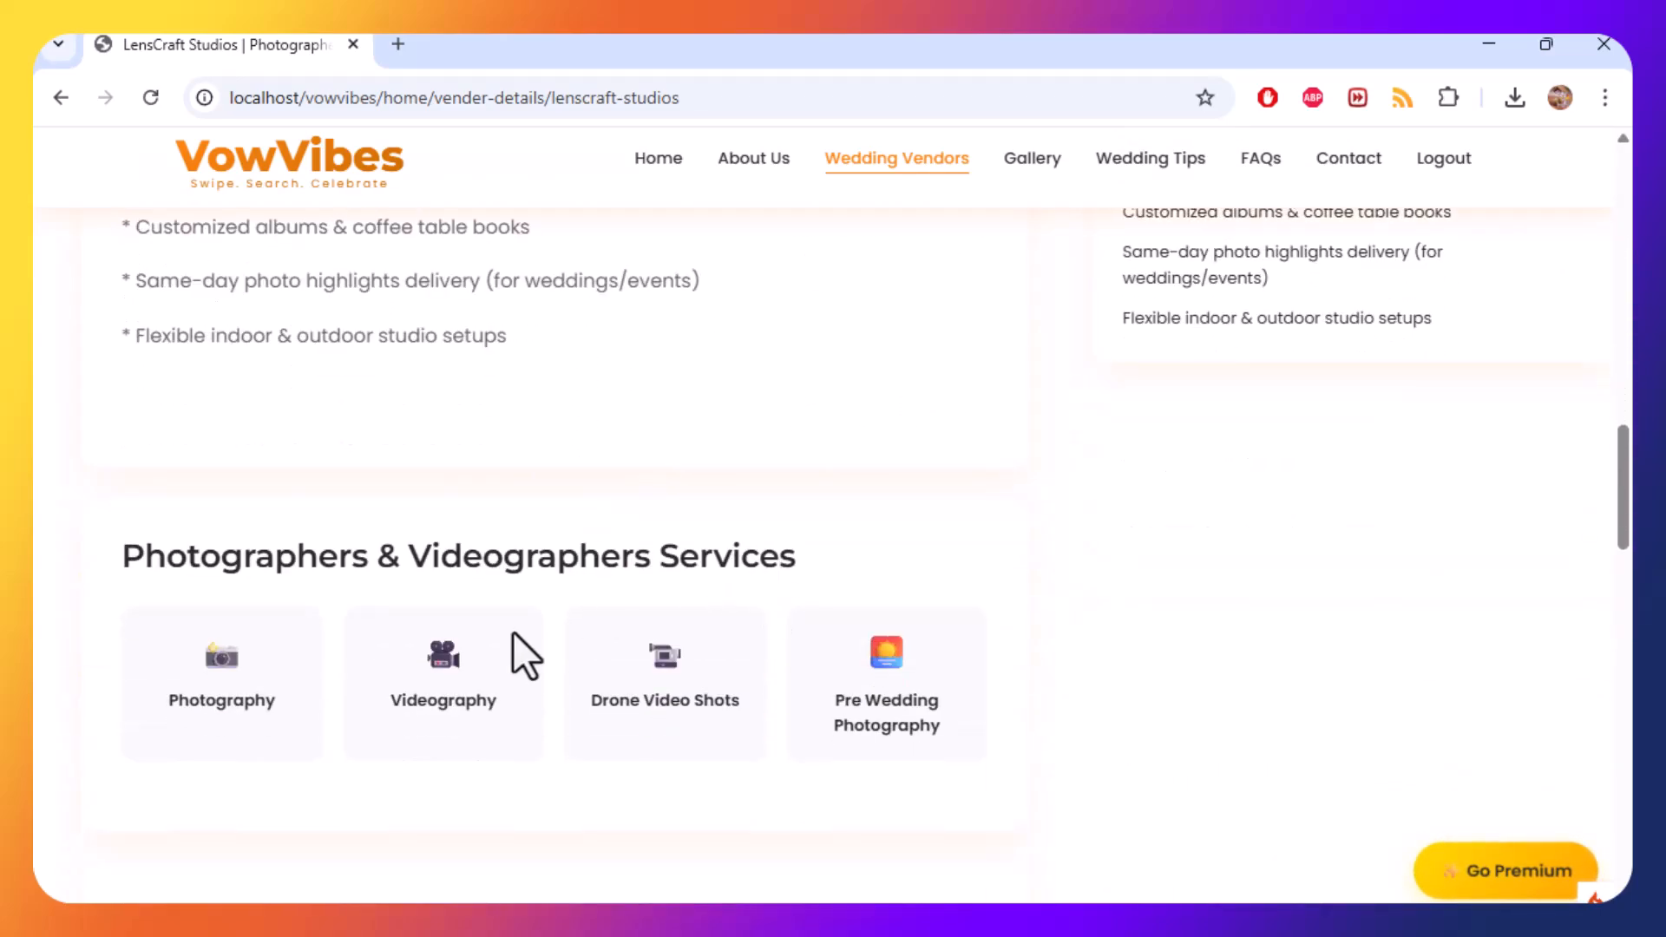
pyautogui.scroll(-5, 905, 682)
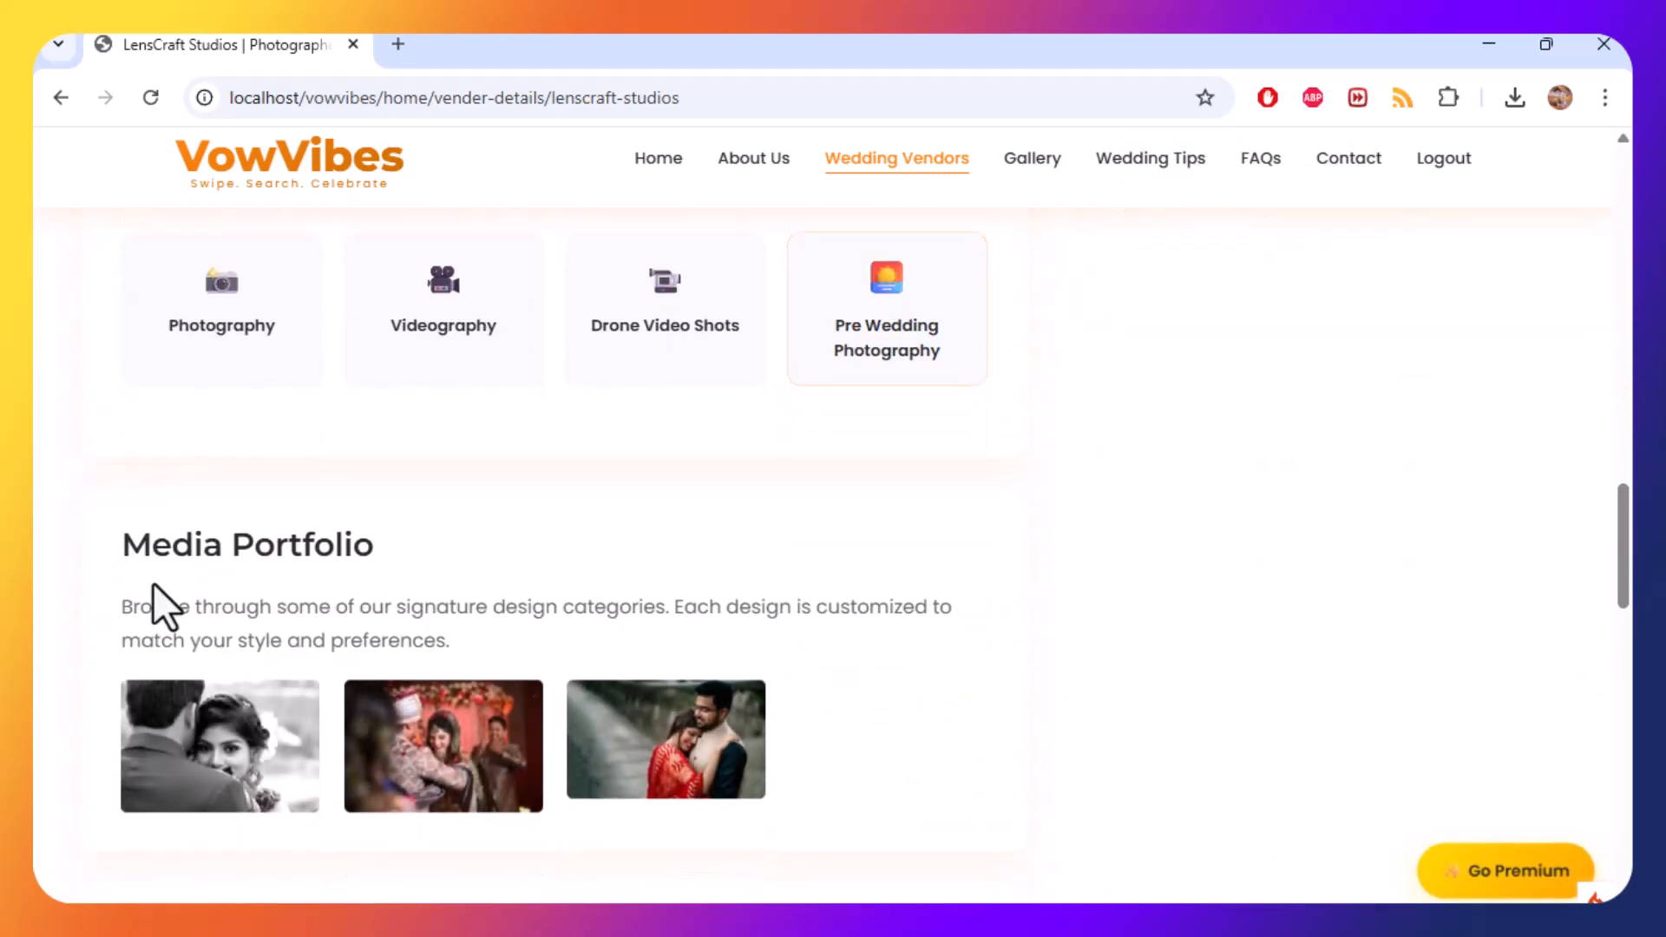
pyautogui.scroll(-3, 860, 727)
pyautogui.scroll(-1, 861, 727)
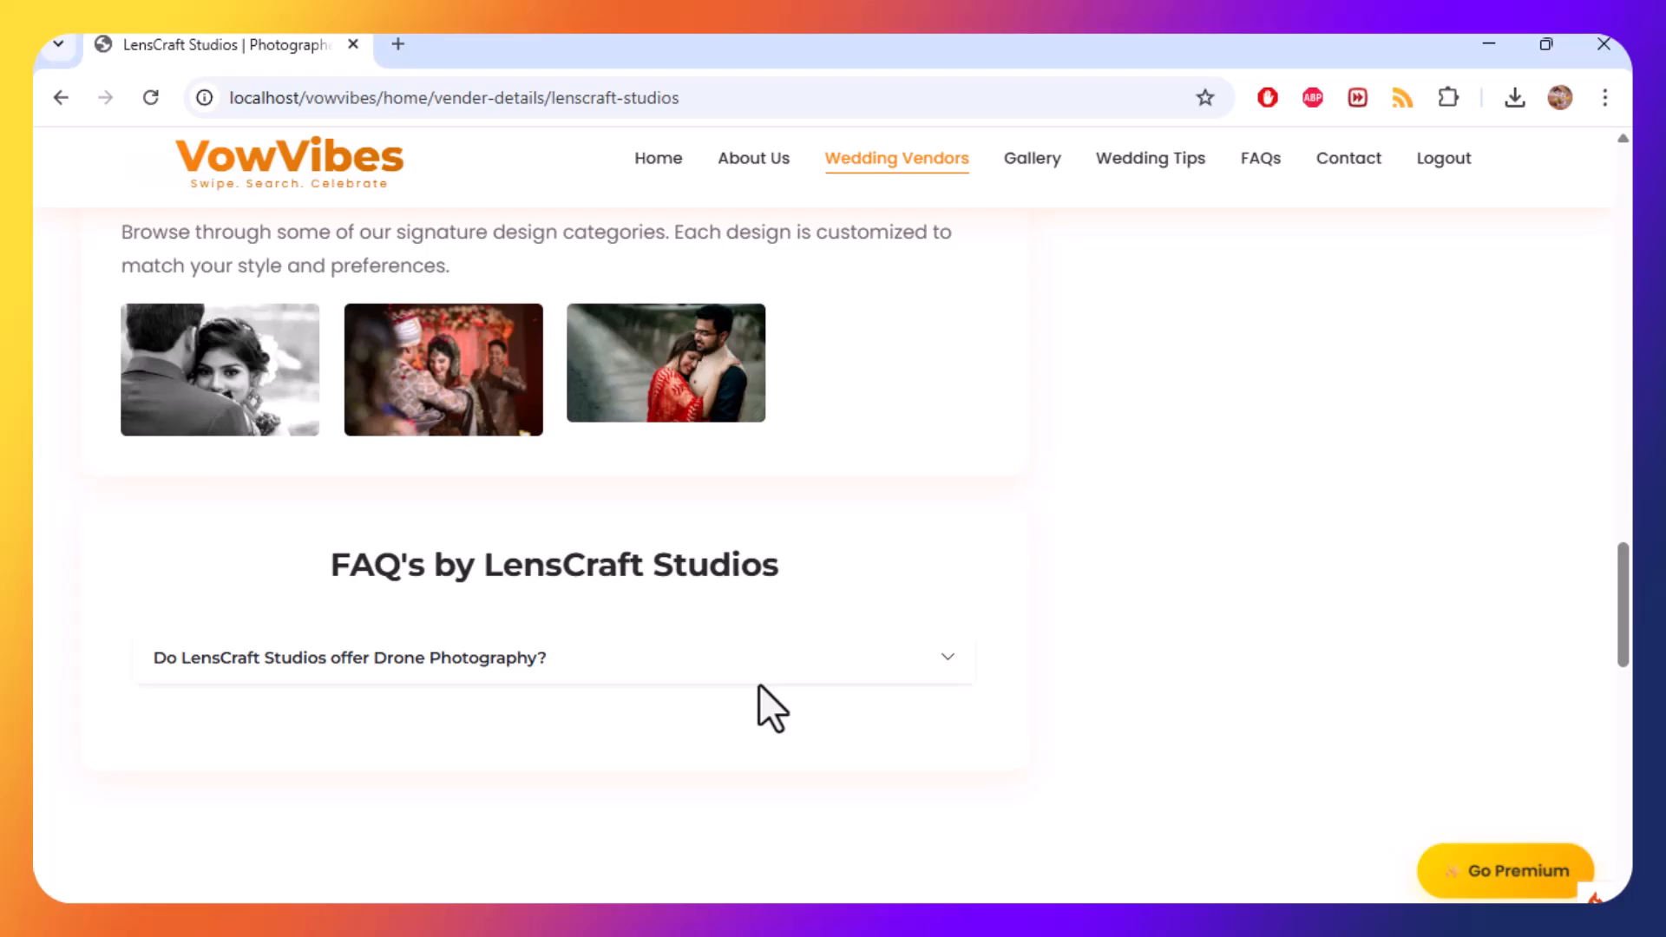
pyautogui.click(540, 661)
pyautogui.click(536, 664)
pyautogui.scroll(3, 1157, 726)
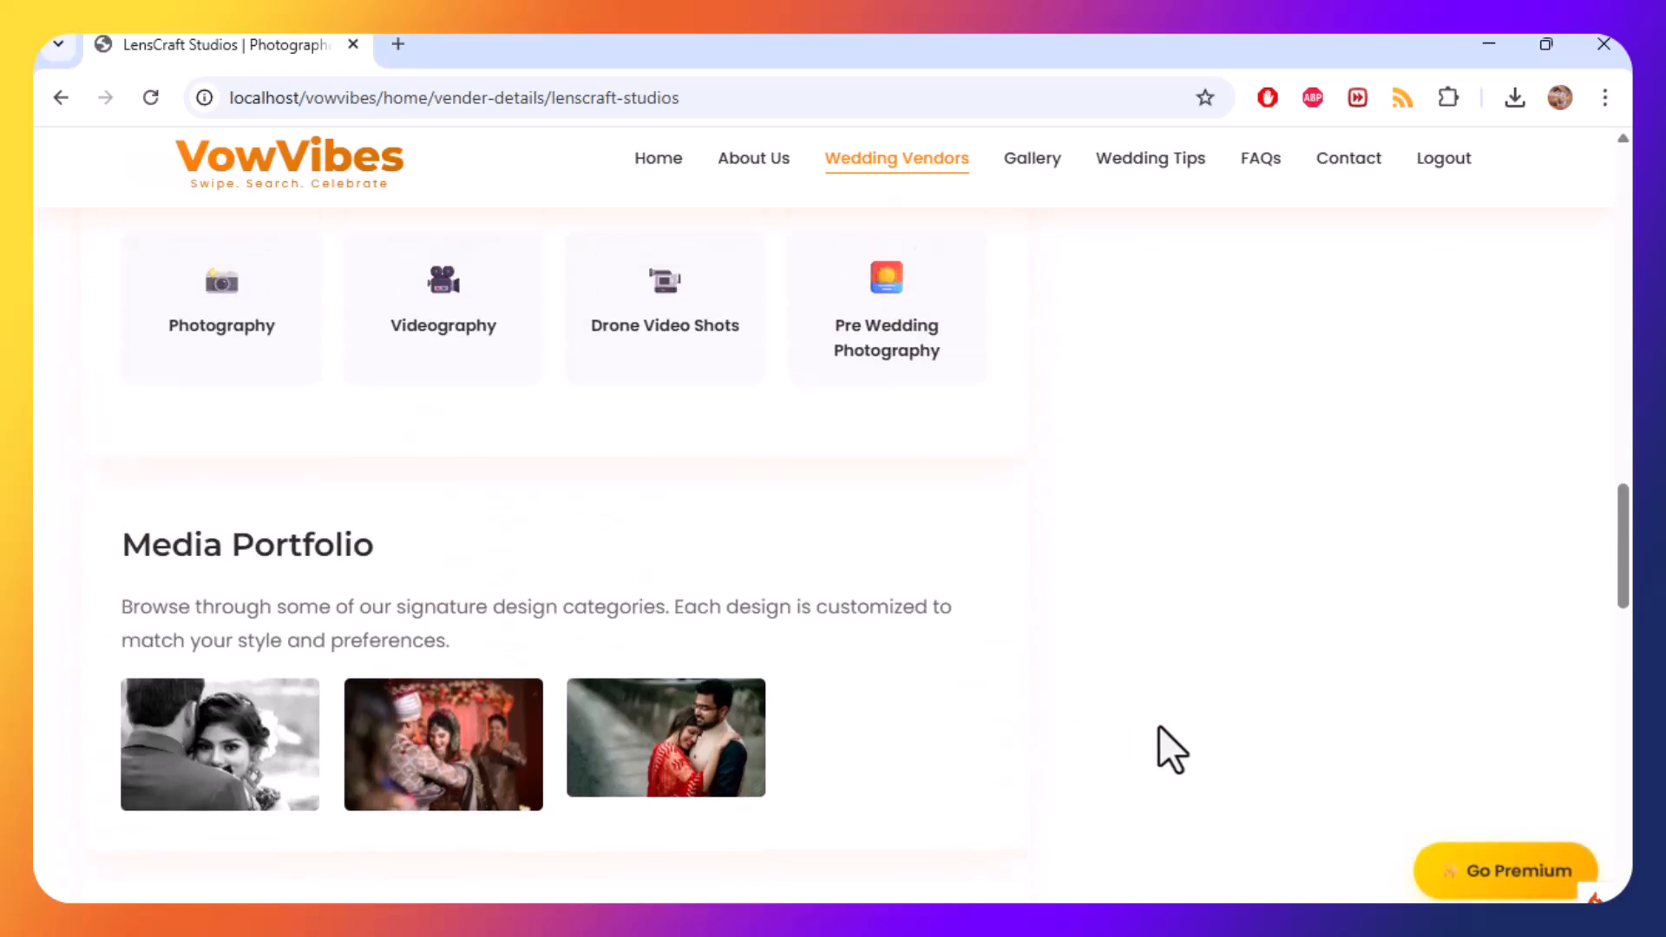
pyautogui.scroll(-5, 1140, 747)
pyautogui.scroll(2, 1140, 747)
pyautogui.scroll(12, 1140, 746)
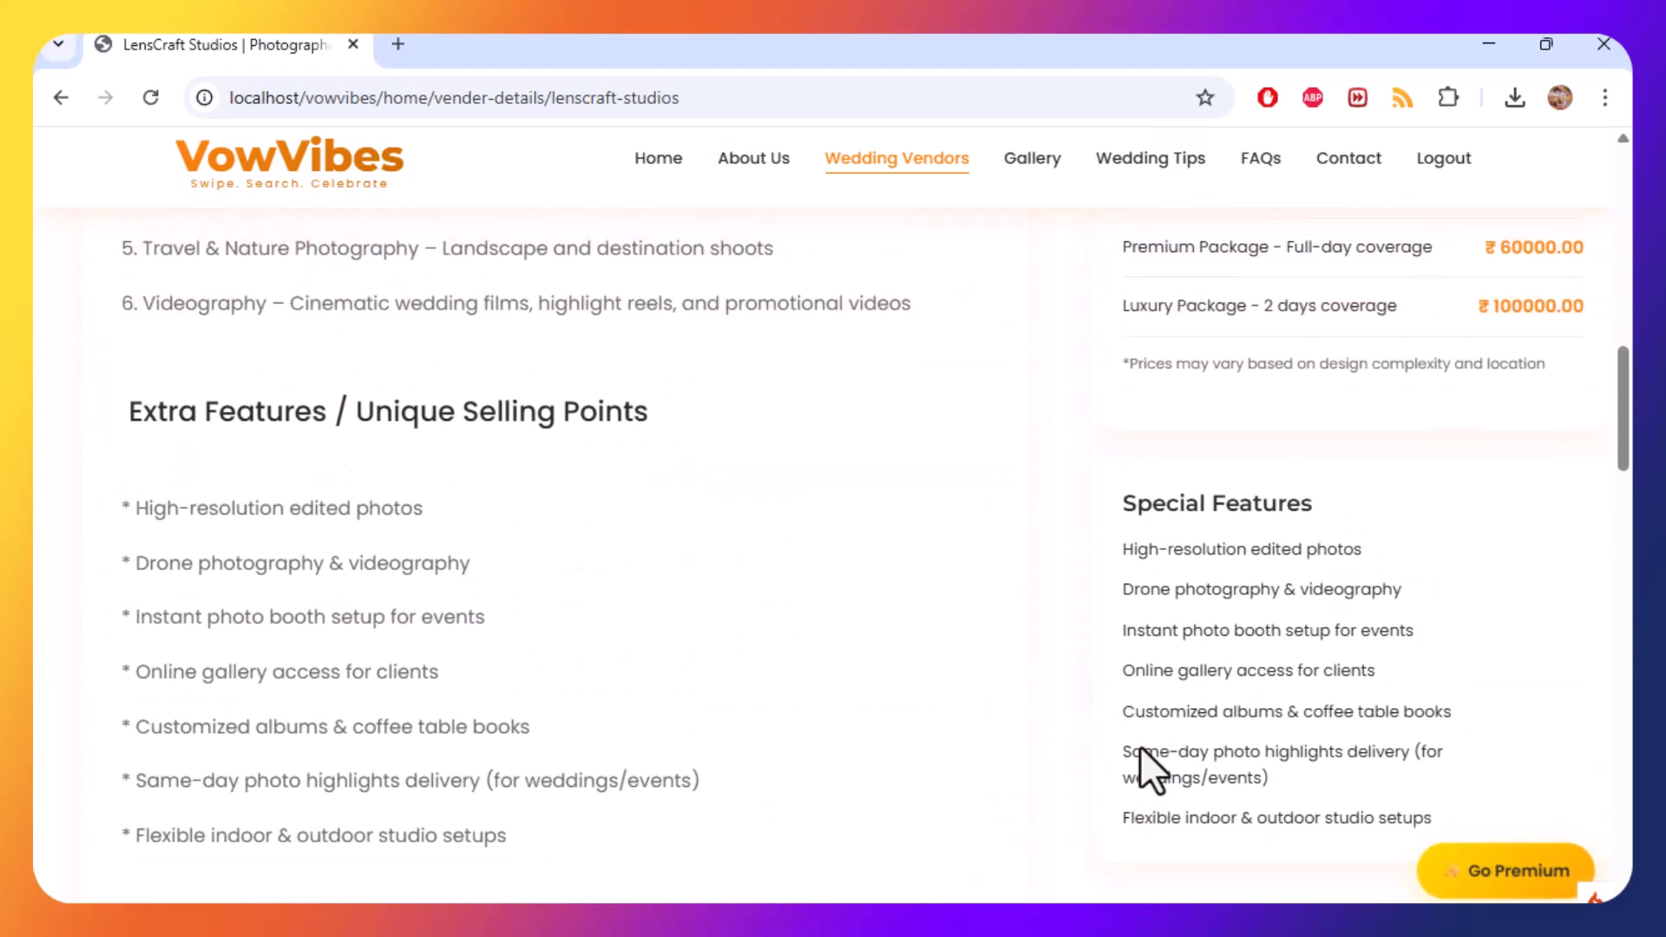
# Review the profile's special features, starting package prices and contact information, highlighting each section's text.
pyautogui.moveTo(1122, 549); pyautogui.dragTo(1431, 820)
pyautogui.scroll(6, 1275, 707)
pyautogui.scroll(-1, 1119, 703)
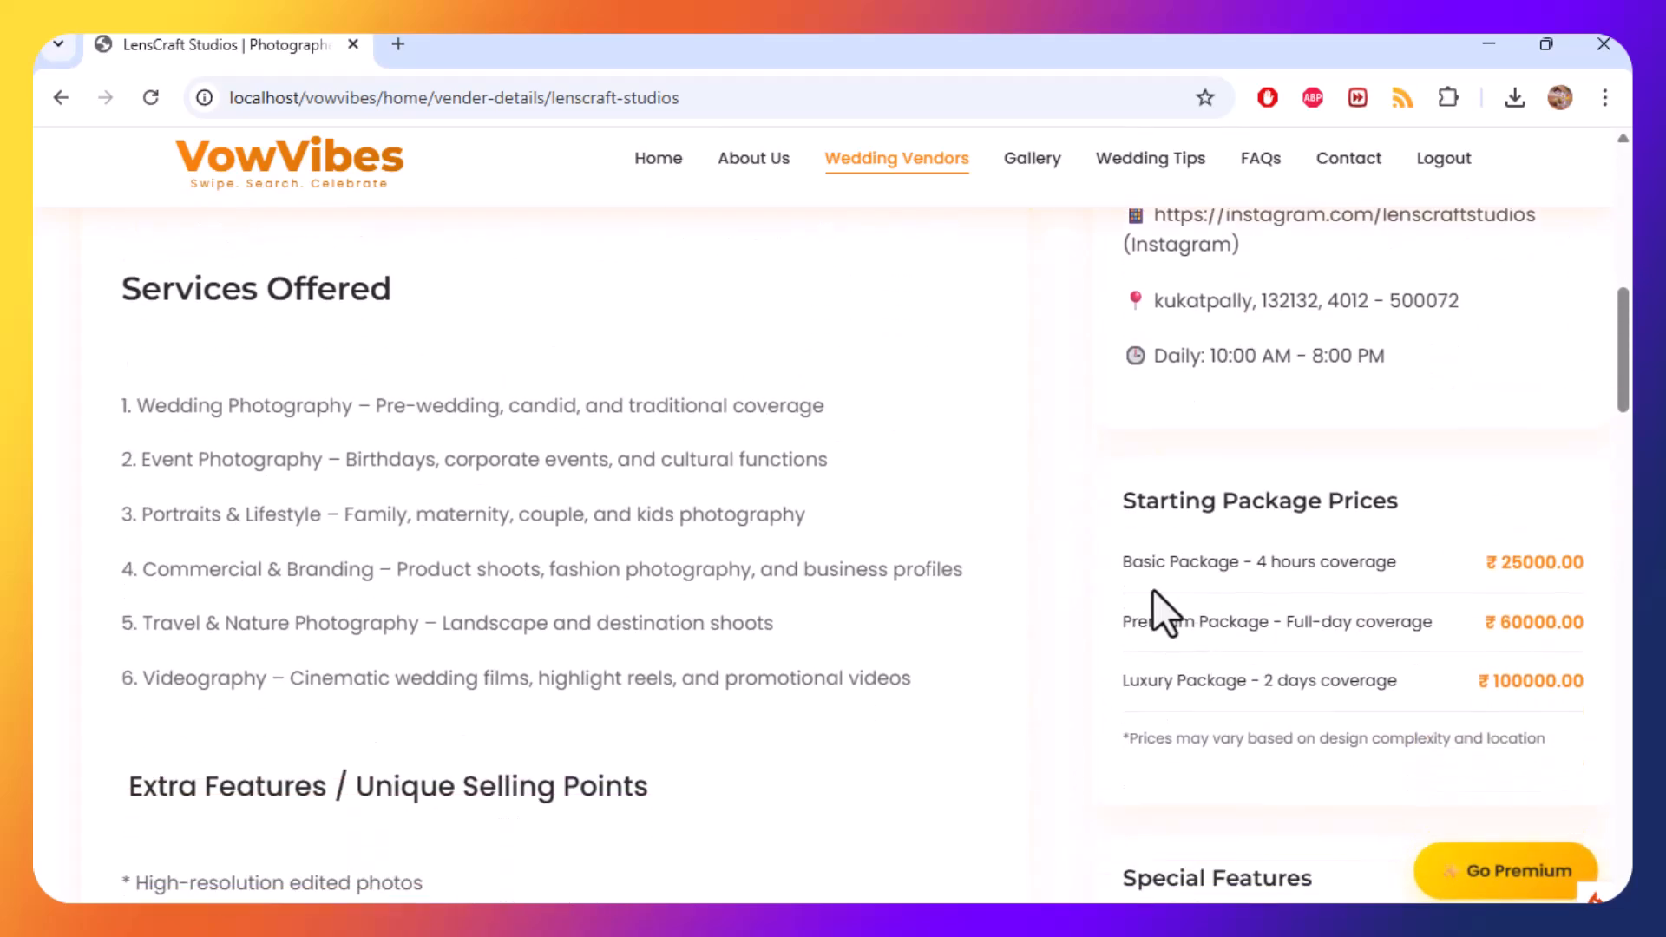
pyautogui.moveTo(1121, 560); pyautogui.dragTo(1586, 679)
pyautogui.scroll(3, 1227, 663)
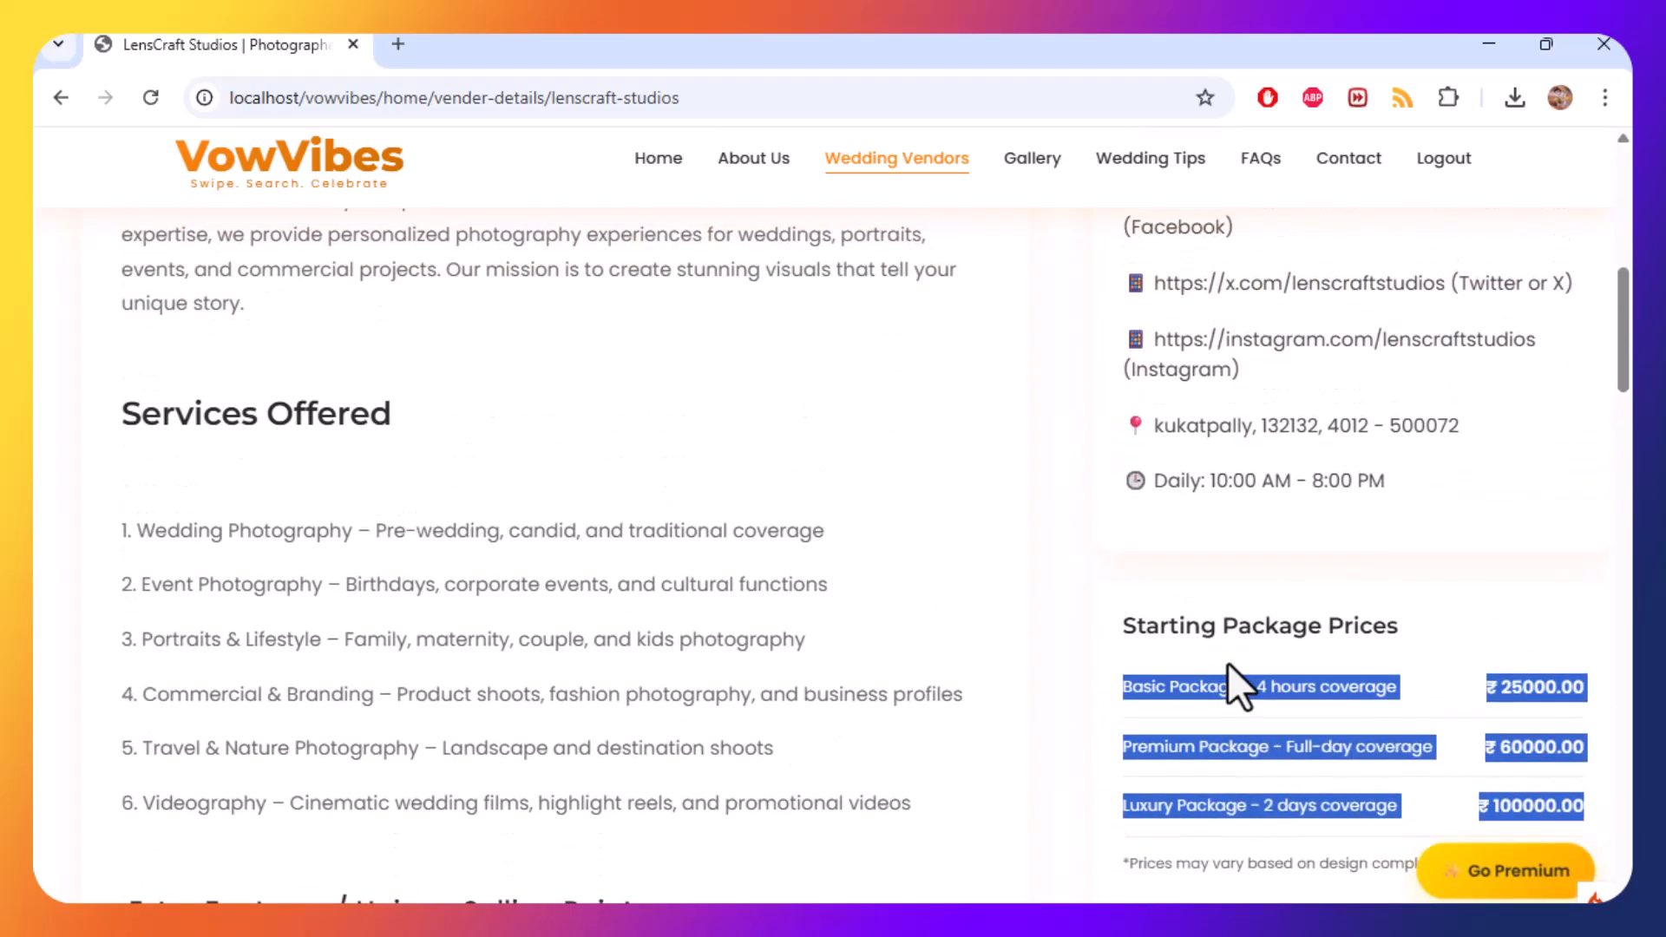
pyautogui.moveTo(1150, 675); pyautogui.dragTo(1460, 677)
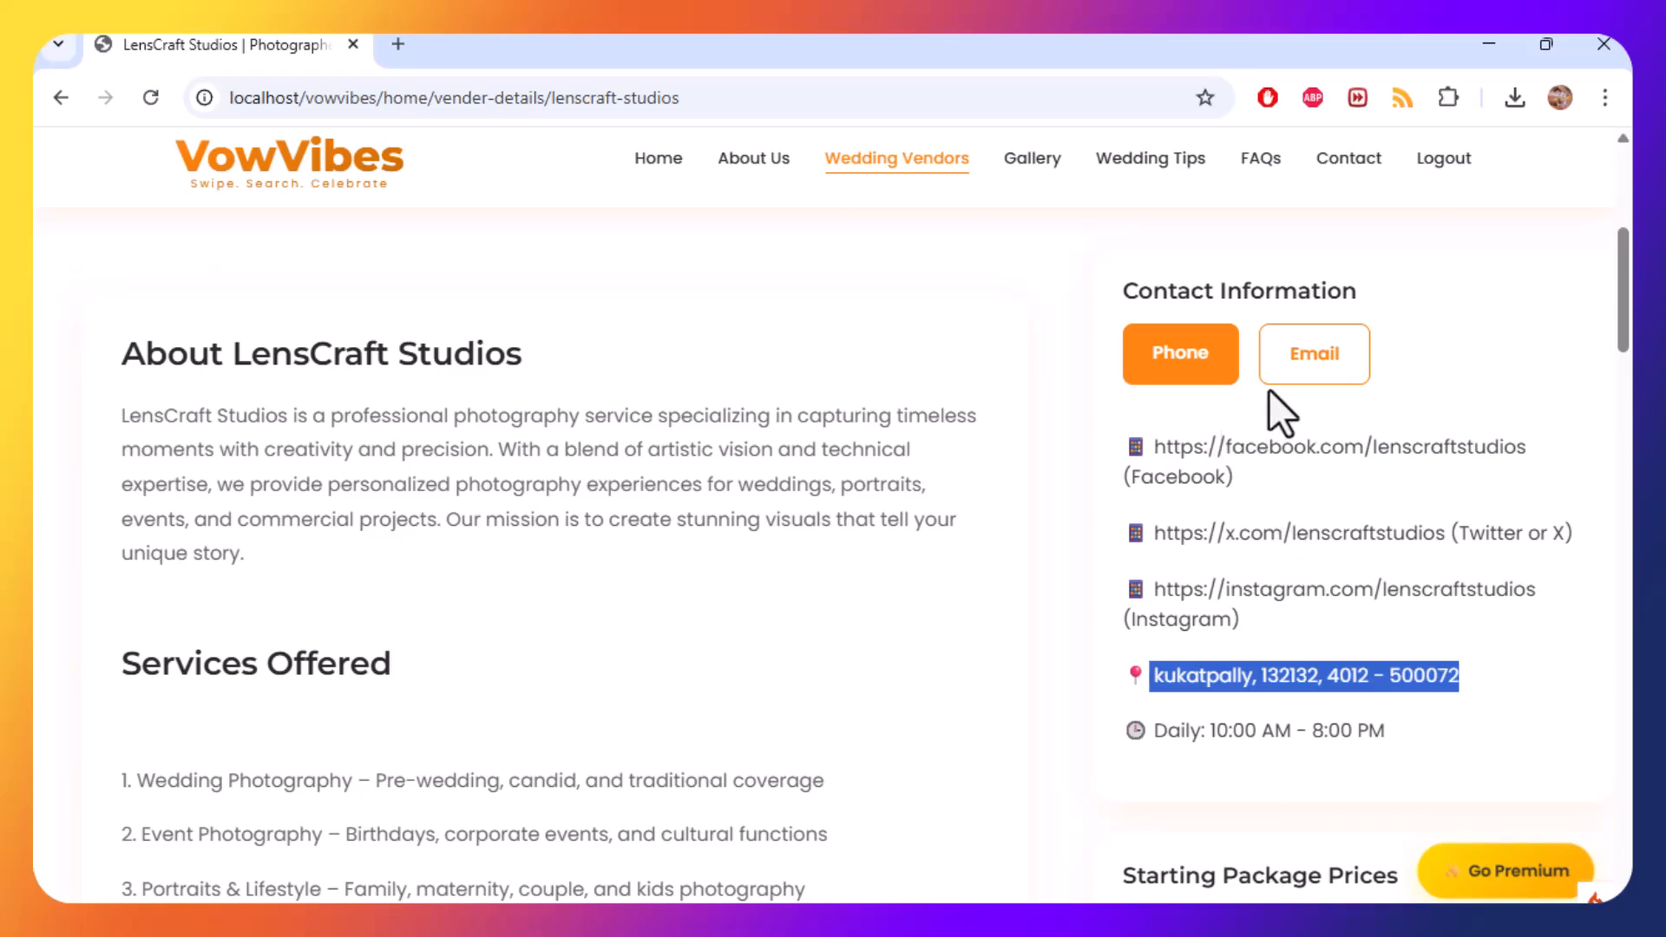
pyautogui.scroll(3, 1138, 613)
pyautogui.scroll(-2, 1142, 662)
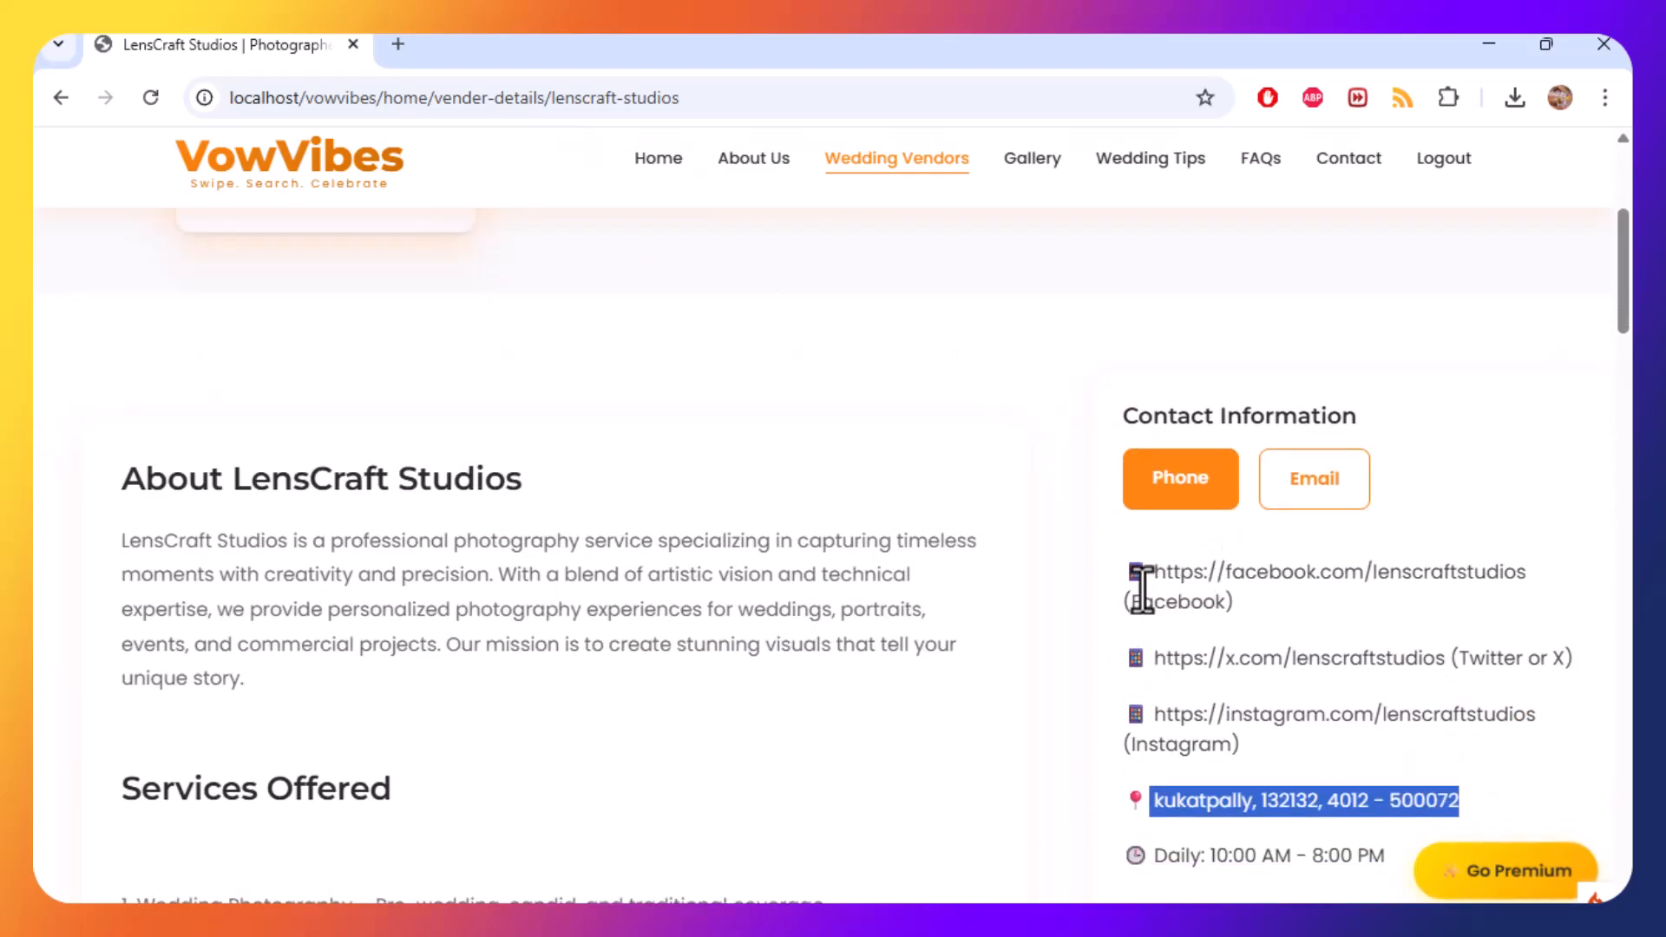
pyautogui.moveTo(1142, 590); pyautogui.dragTo(1324, 856)
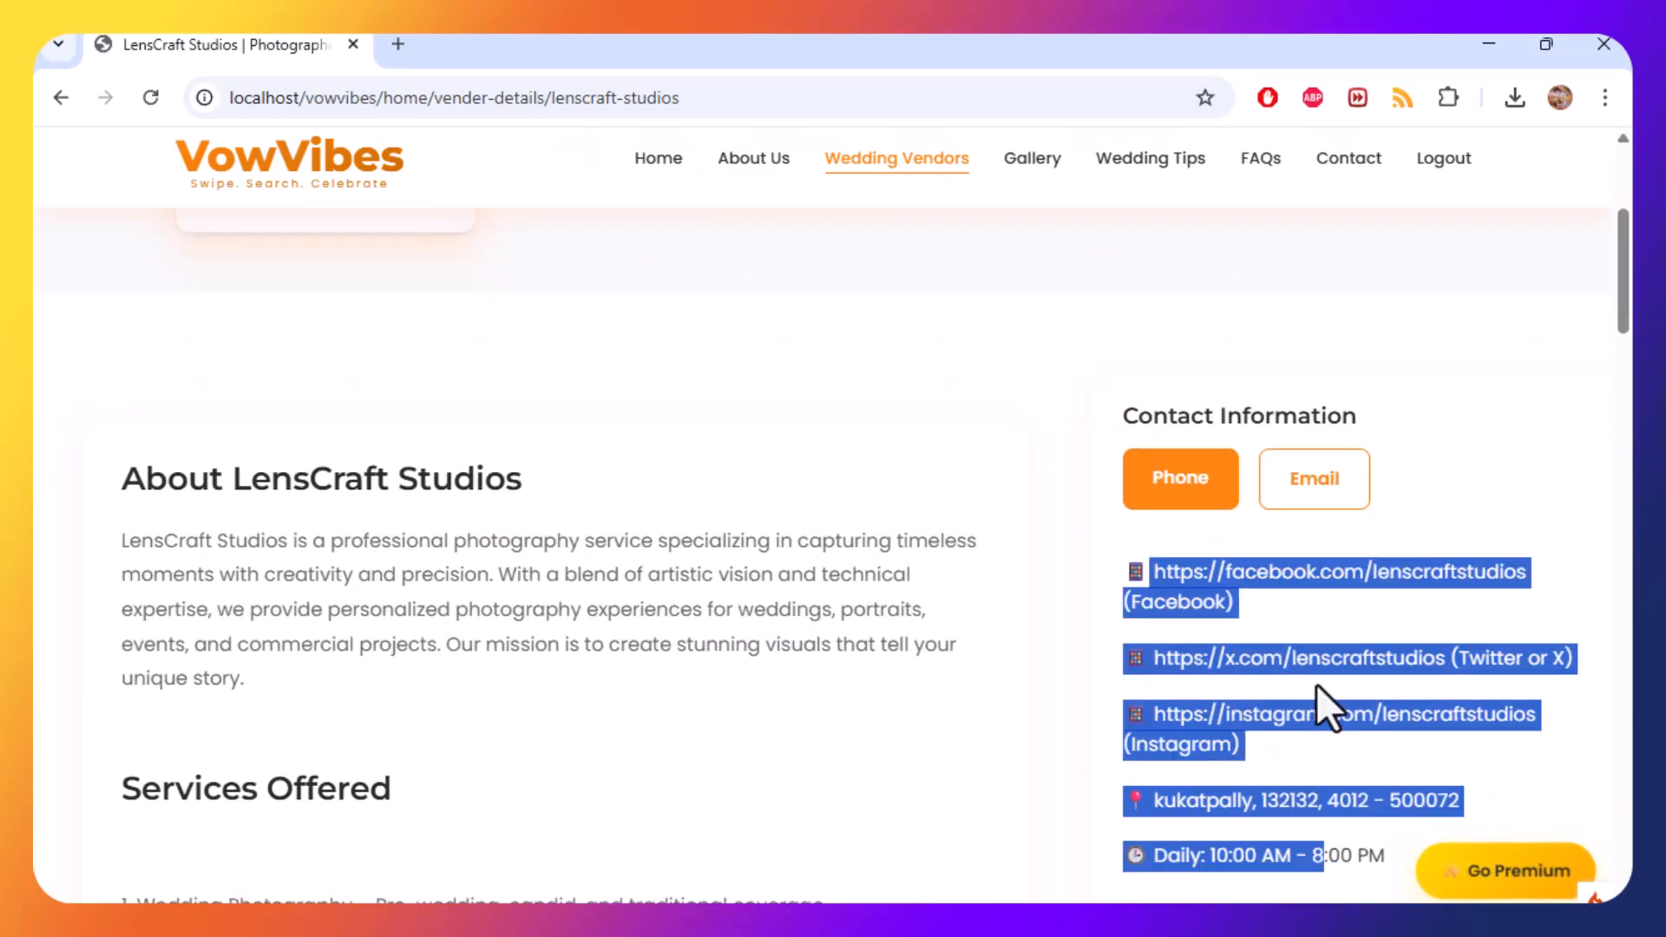
# Open the Phone contact form in the profile's Contact Information section.
pyautogui.click(1315, 686)
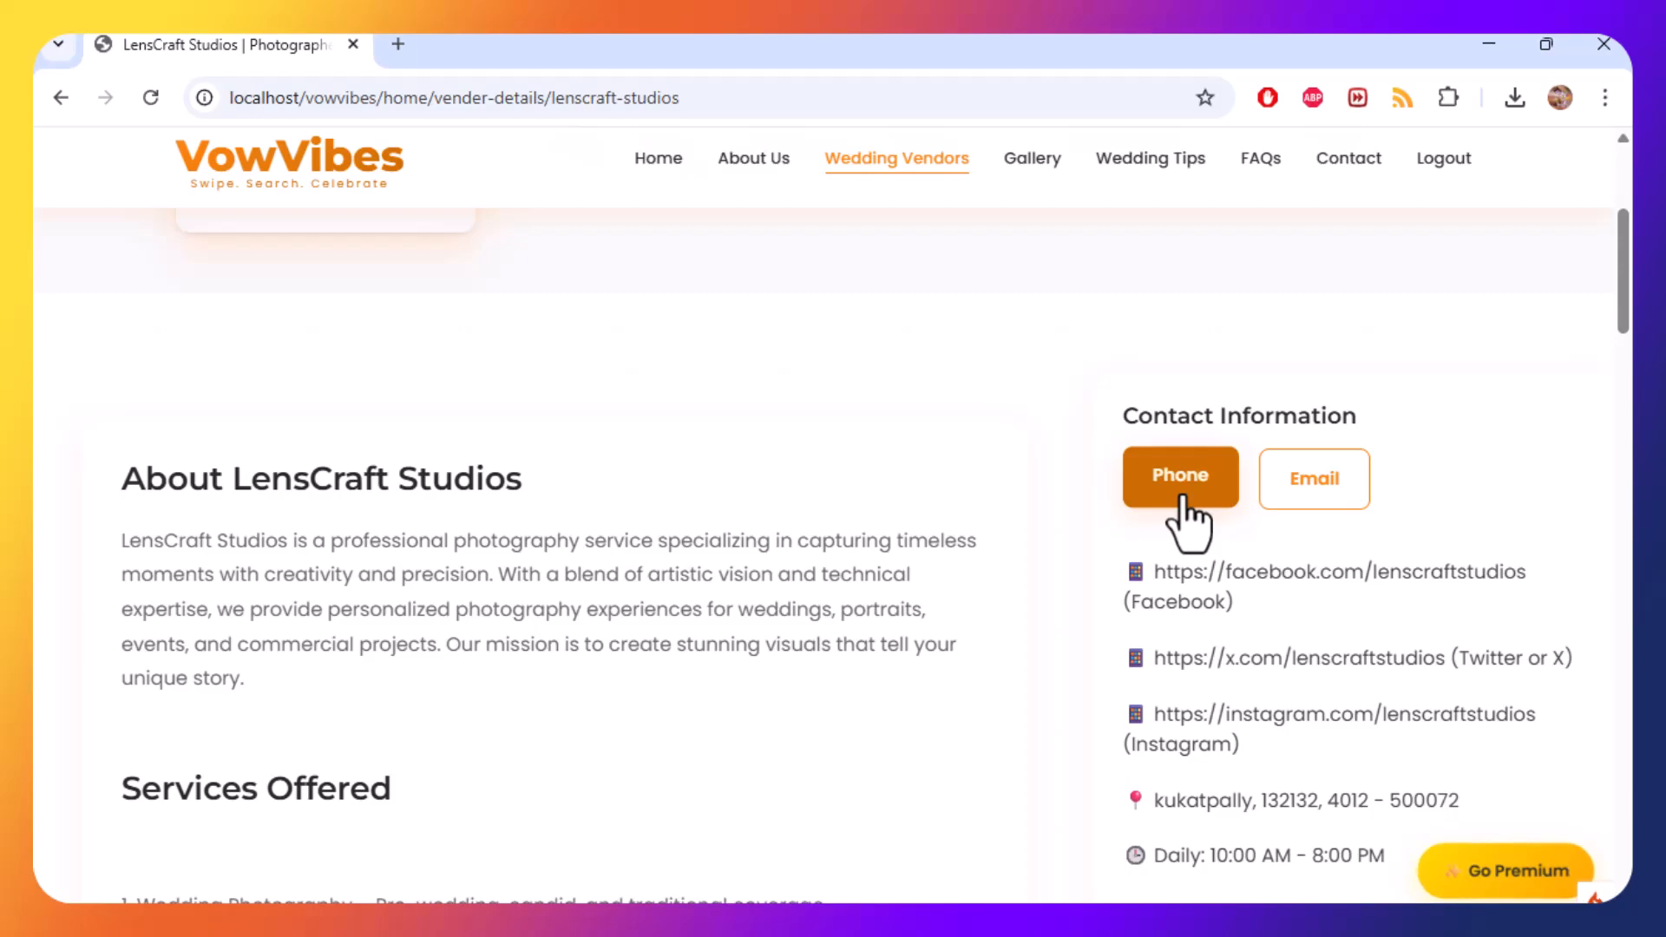
pyautogui.click(1183, 497)
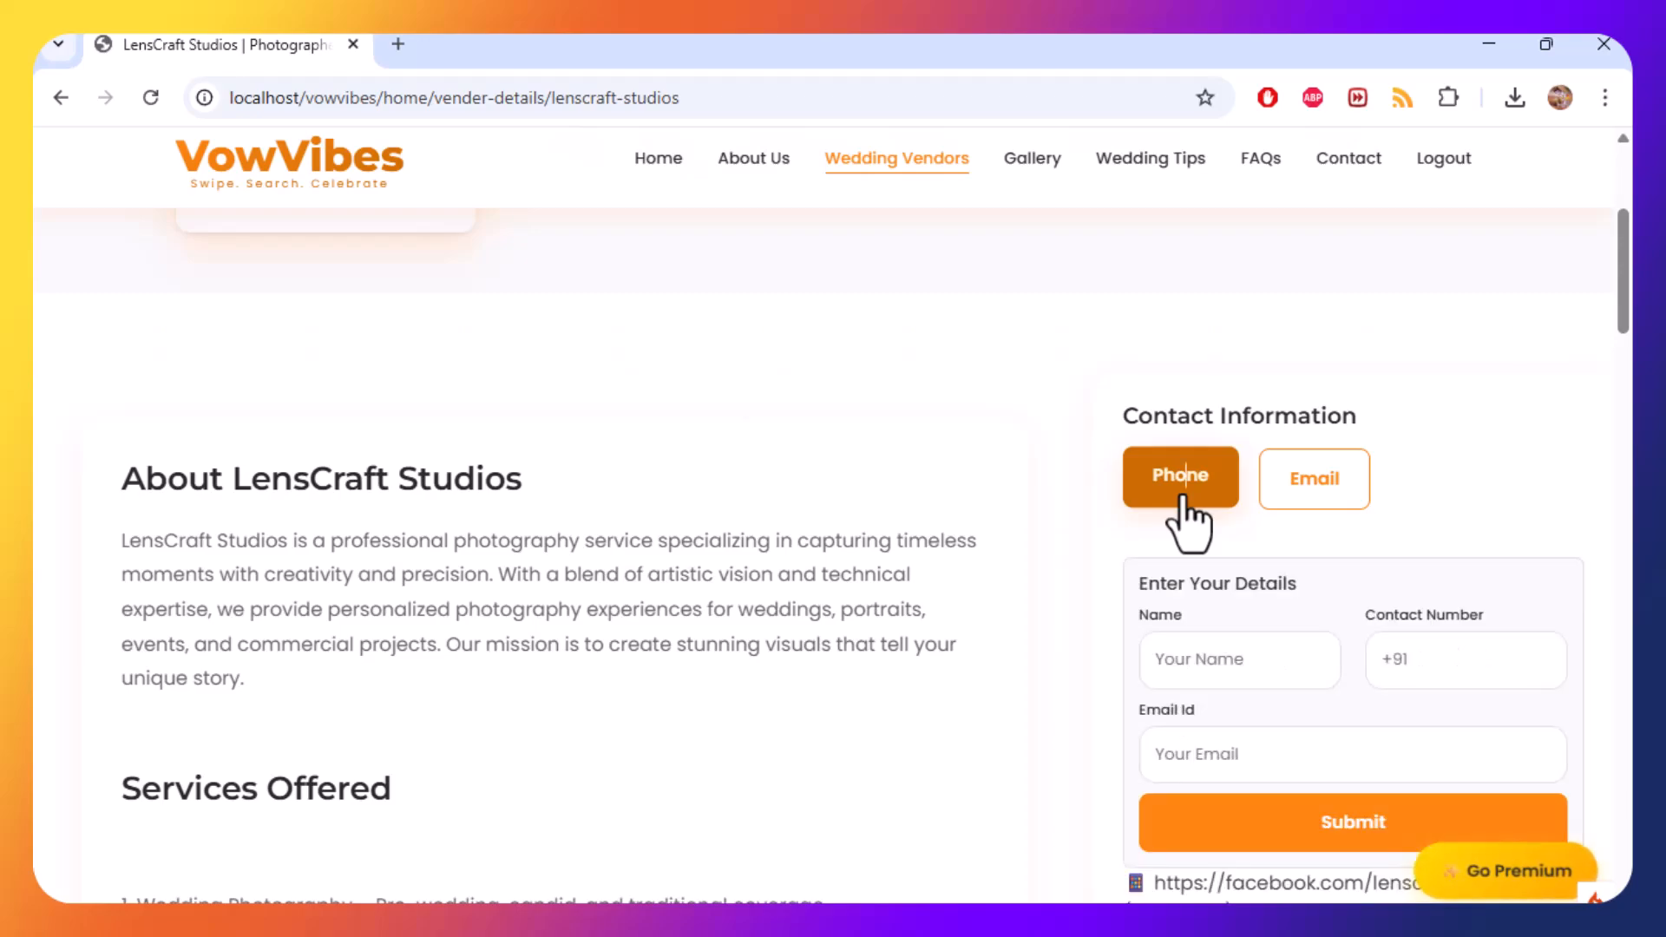